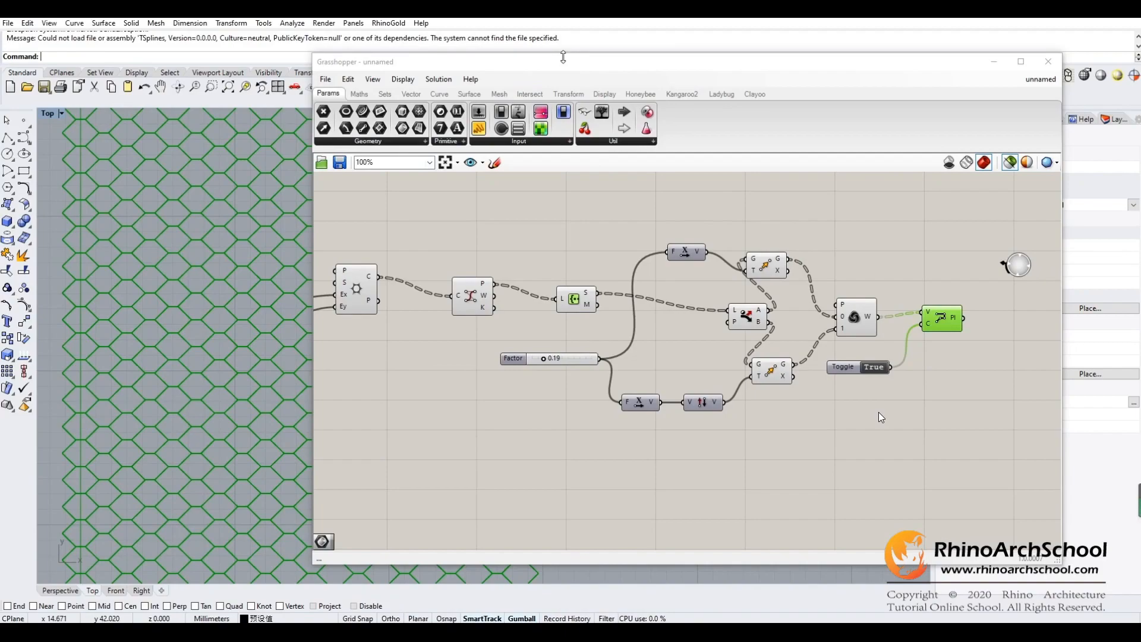
- Examine the hexagonal grid component at the start of the definition and preview its cells in the Top viewport
{"action": "left_click_drag", "start_coordinate": [584, 64], "coordinate": [628, 68]}
{"action": "right_click_drag", "start_coordinate": [556, 234], "coordinate": [695, 250]}
{"action": "right_click_drag", "start_coordinate": [583, 267], "coordinate": [726, 263]}
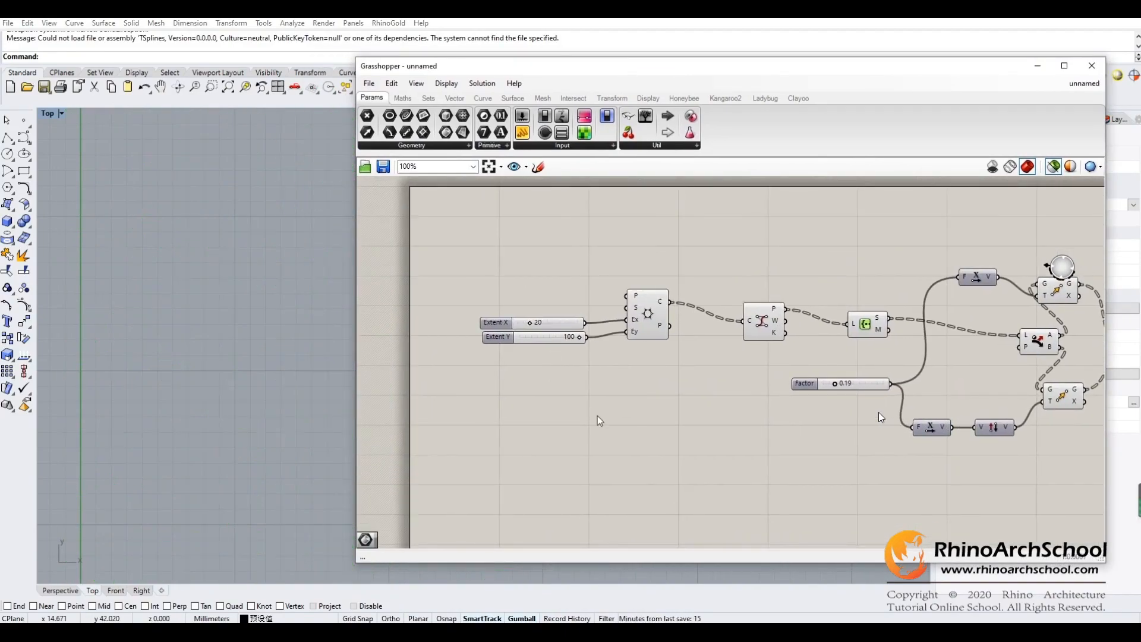
{"action": "scroll", "coordinate": [684, 373], "scroll_direction": "up", "scroll_amount": 4}
{"action": "scroll", "coordinate": [803, 397], "scroll_direction": "down", "scroll_amount": 3}
{"action": "right_click_drag", "start_coordinate": [666, 396], "coordinate": [722, 397]}
{"action": "scroll", "coordinate": [732, 338], "scroll_direction": "up", "scroll_amount": 2}
{"action": "left_click", "coordinate": [747, 307]}
{"action": "right_click_drag", "start_coordinate": [233, 340], "coordinate": [202, 286]}
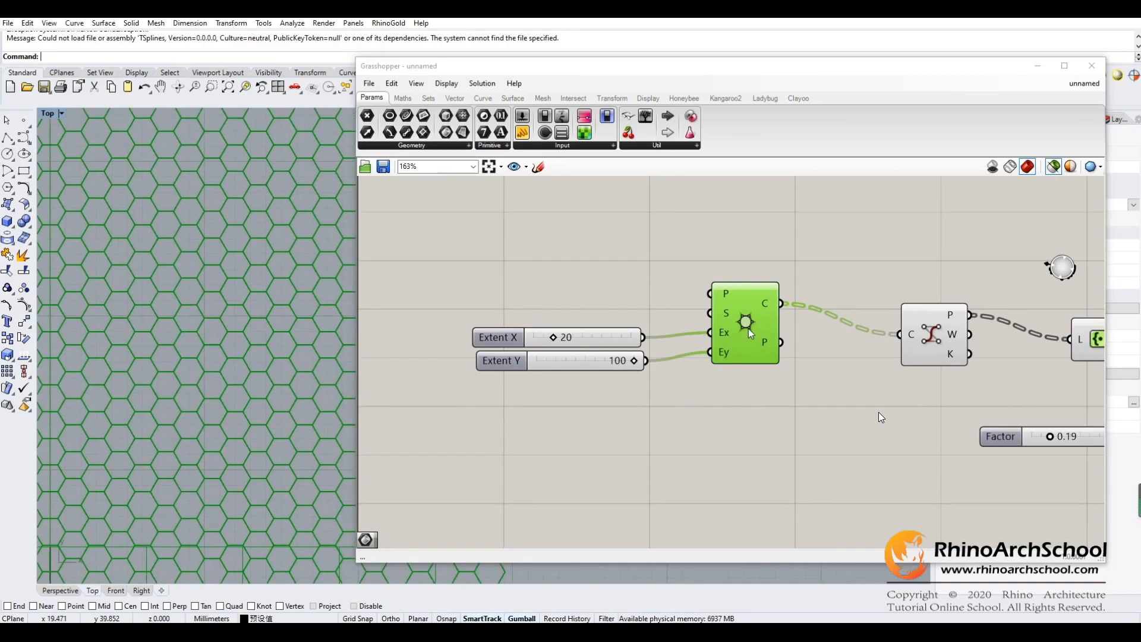
- Look through the vector grid components for the hexagonal grid and preview the one on the canvas again
{"action": "left_click", "coordinate": [428, 102]}
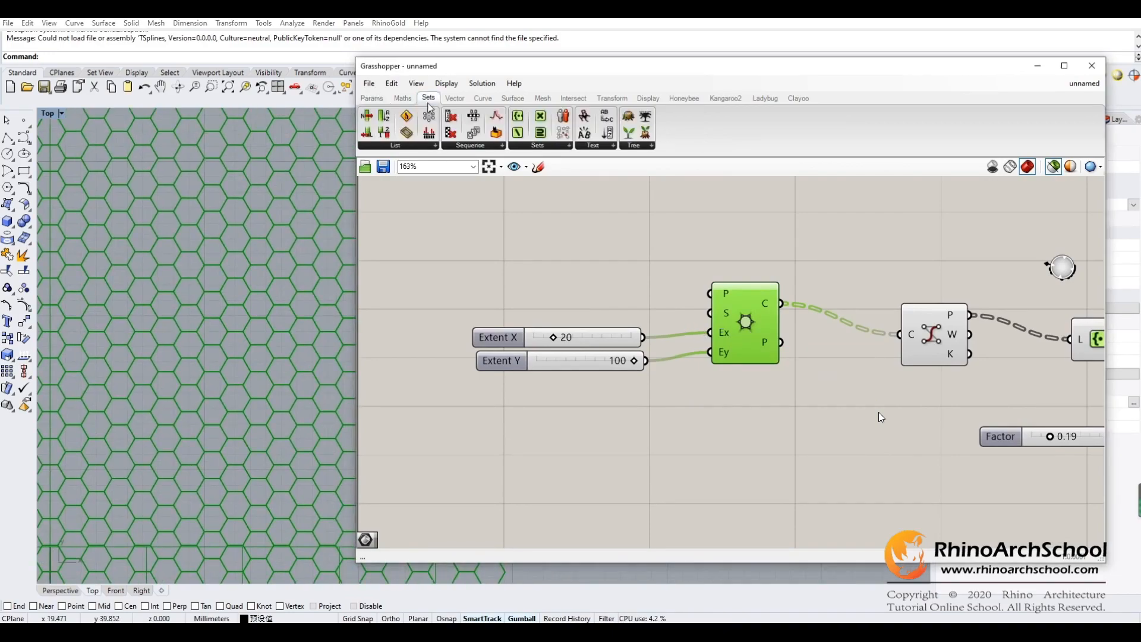
{"action": "left_click", "coordinate": [415, 147]}
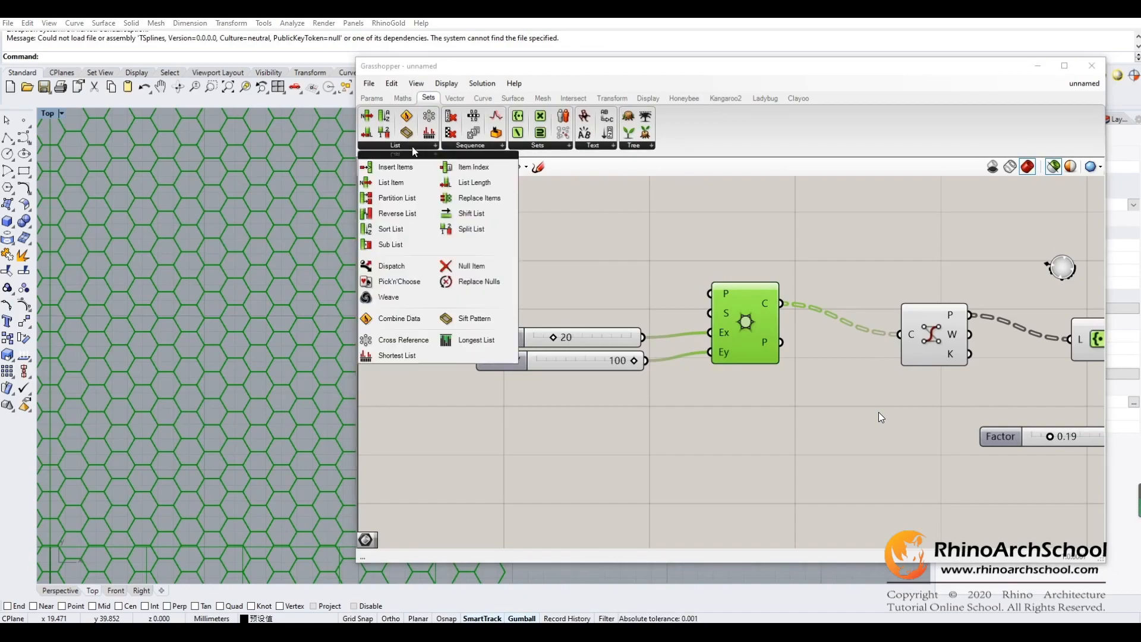
{"action": "left_click", "coordinate": [455, 98]}
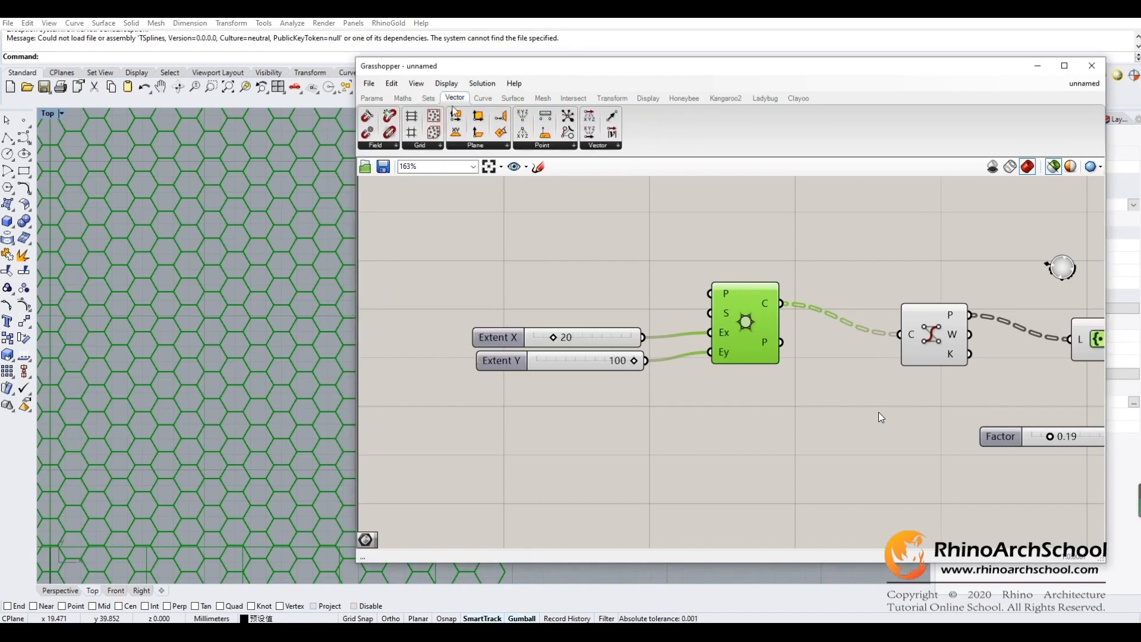
{"action": "left_click", "coordinate": [427, 146]}
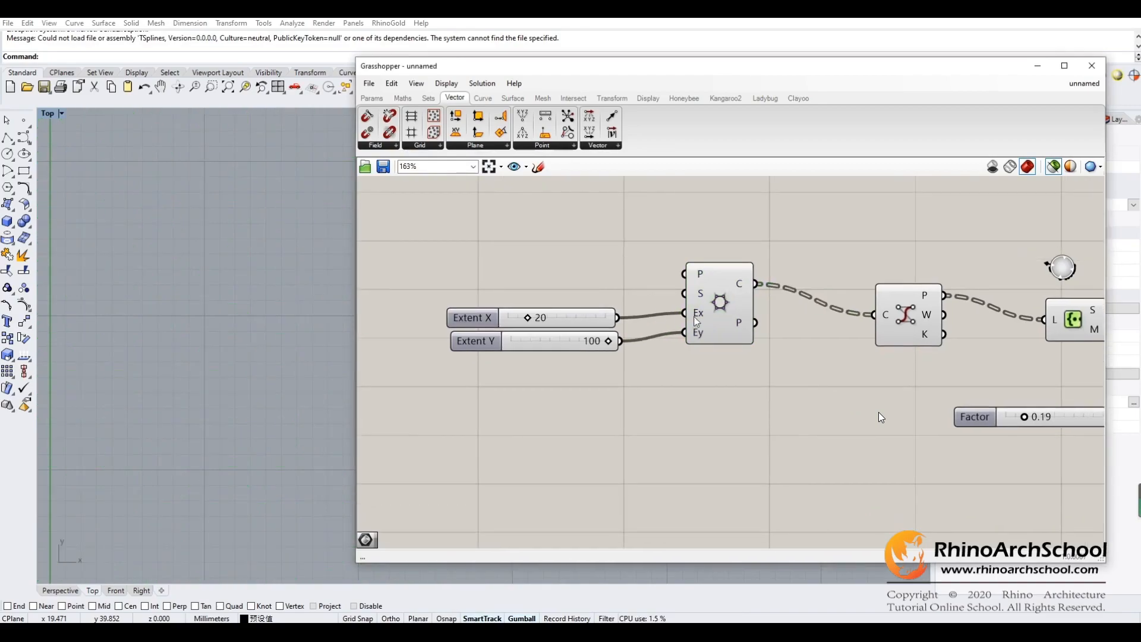
{"action": "left_click", "coordinate": [715, 316]}
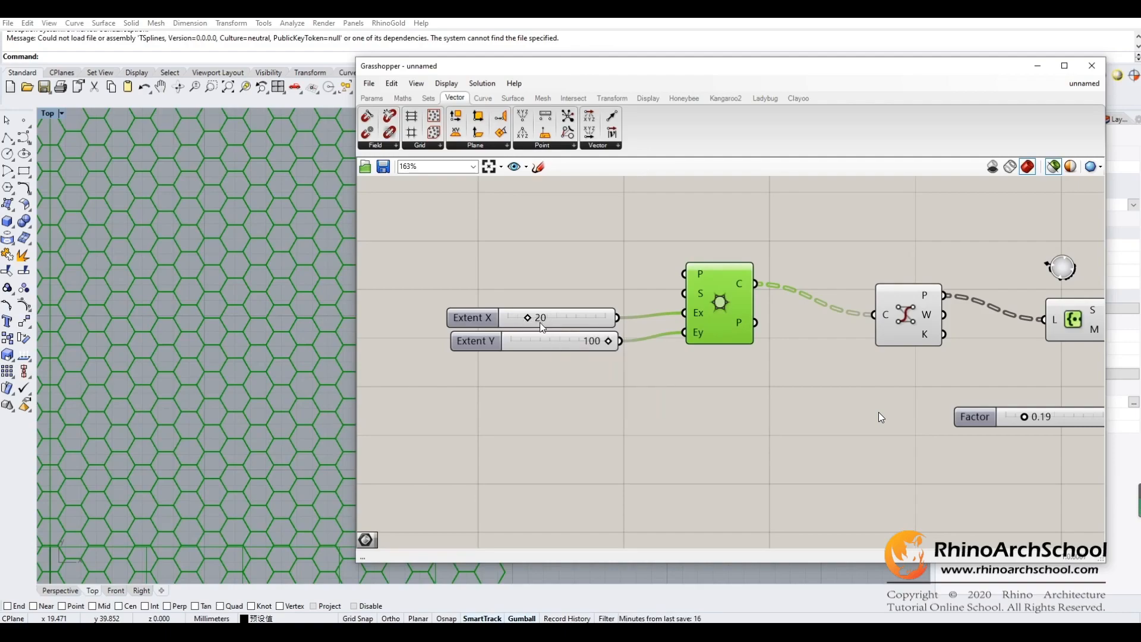
- Preview the Control Points component's output and search the component library for "contro"
{"action": "right_click_drag", "start_coordinate": [777, 373], "coordinate": [531, 408]}
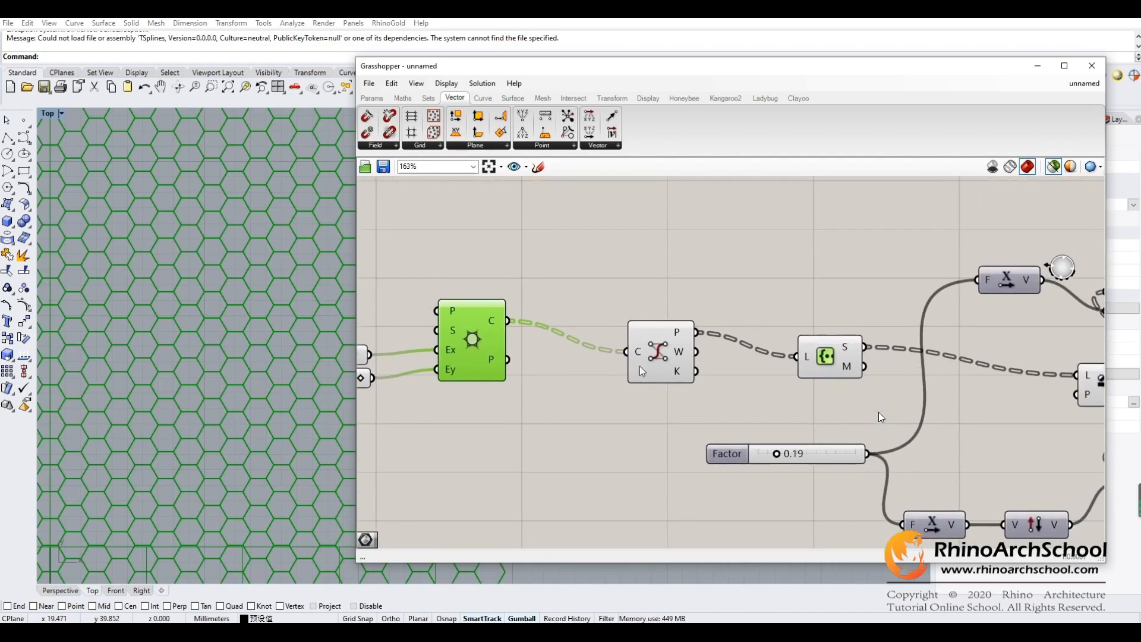
{"action": "left_click", "coordinate": [655, 359]}
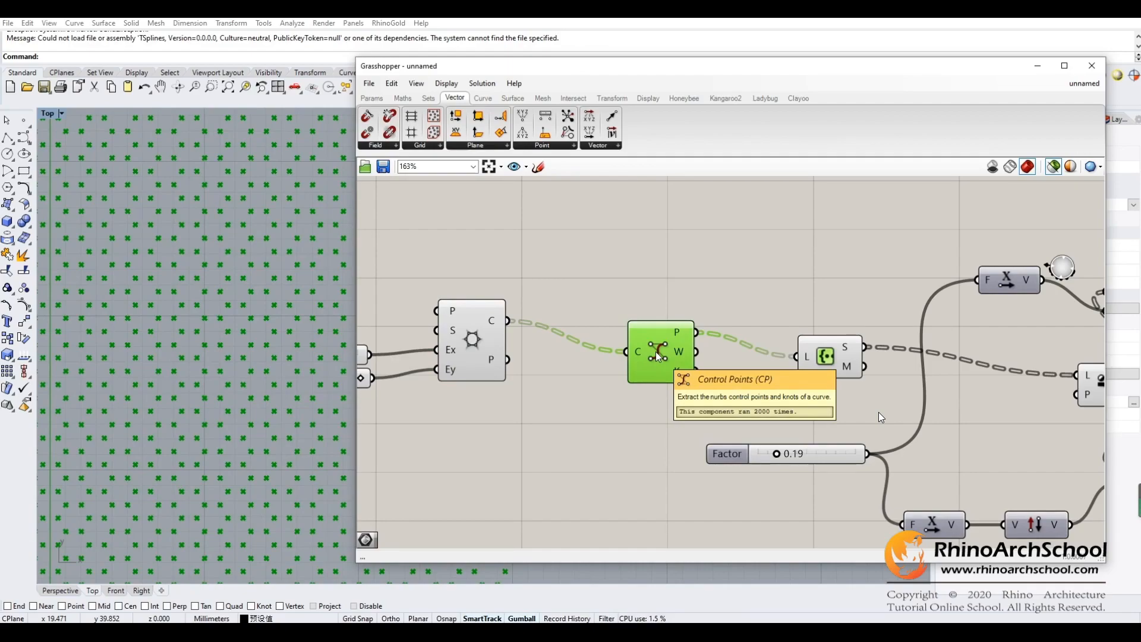
{"action": "double_click", "coordinate": [634, 274]}
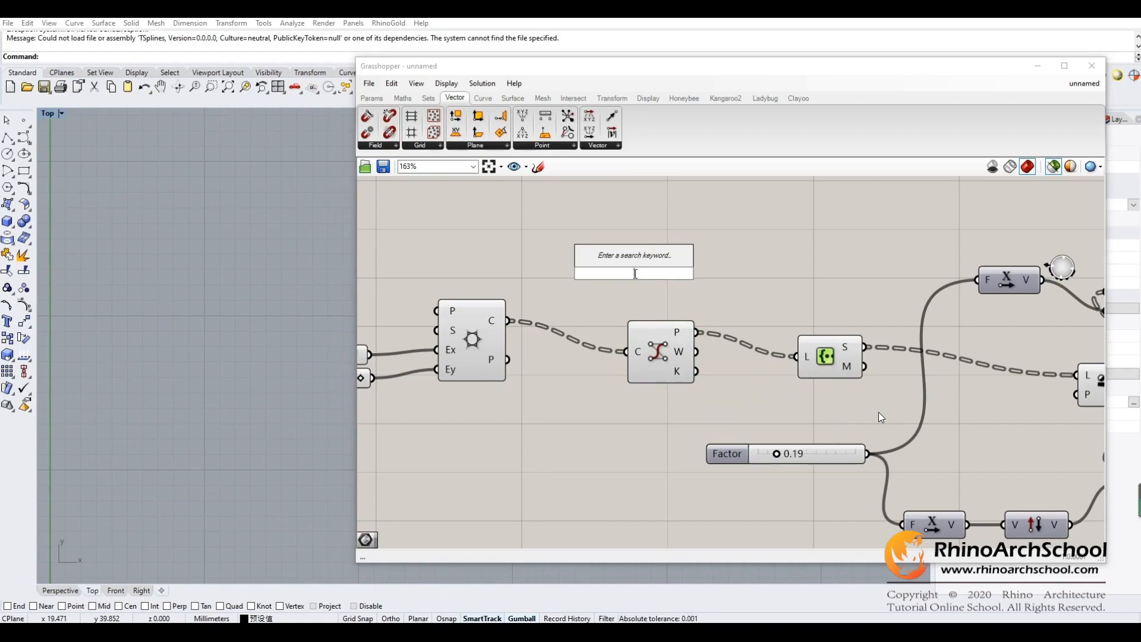
{"action": "left_click", "coordinate": [780, 240]}
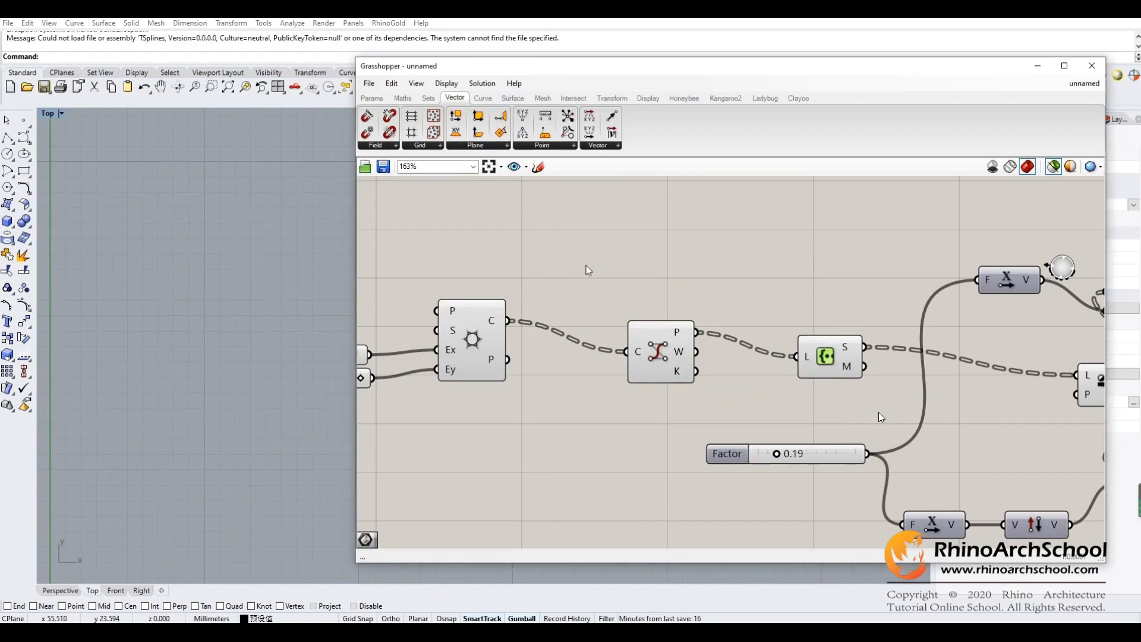
{"action": "double_click", "coordinate": [587, 271]}
{"action": "type", "text": "contro"}
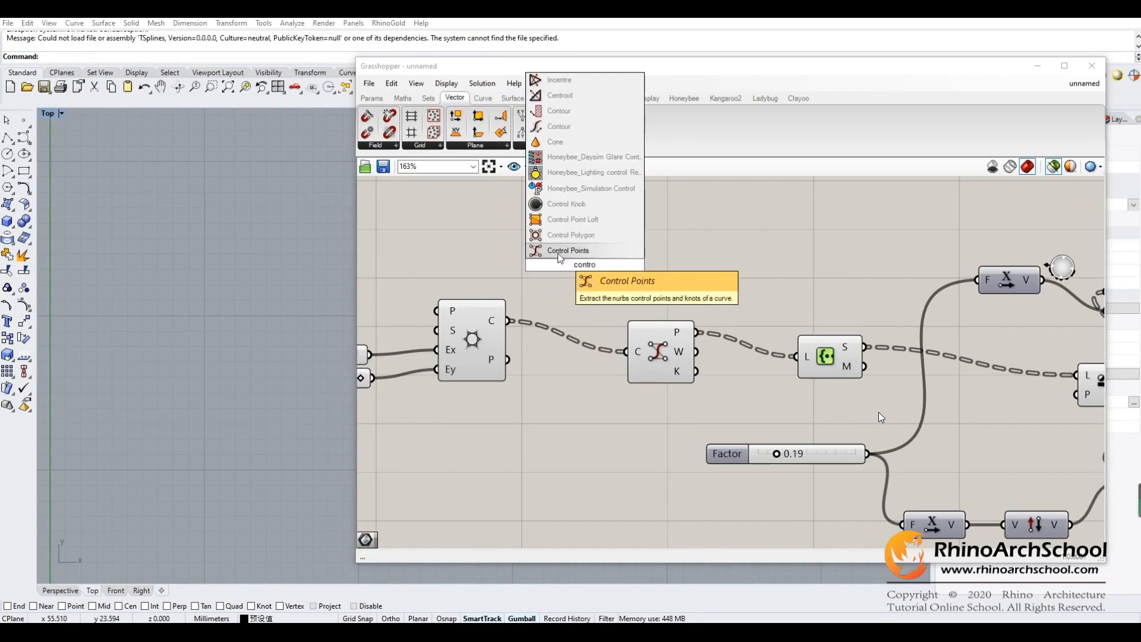
{"action": "left_click", "coordinate": [596, 308]}
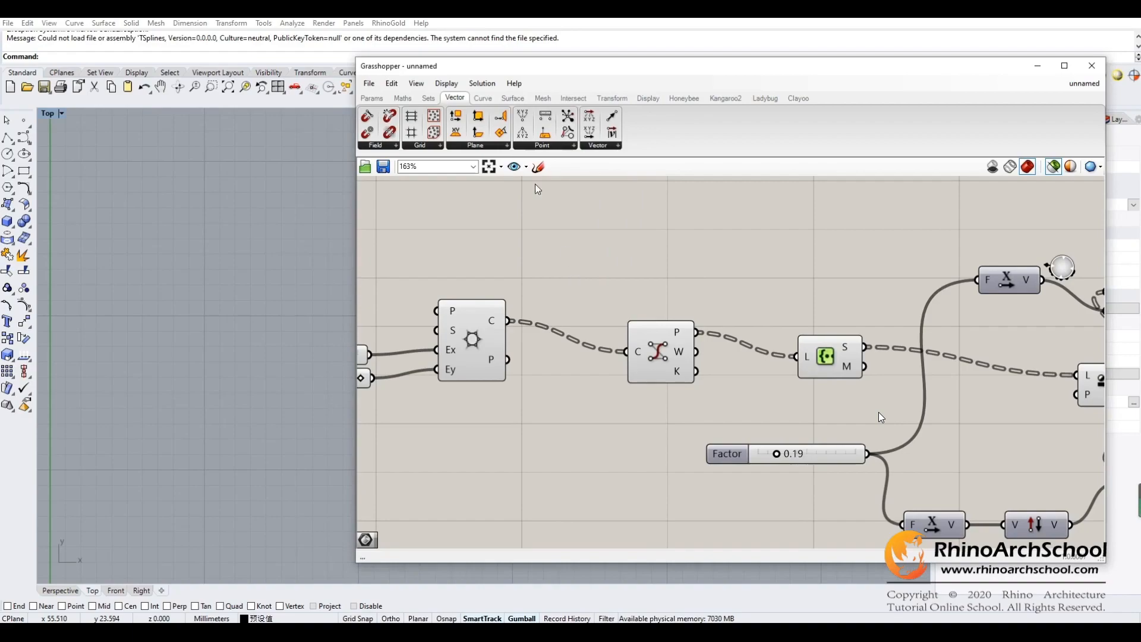
- Locate Control Points among the curve analysis components and preview the hexagon corner points from the canvas component
{"action": "left_click", "coordinate": [483, 97]}
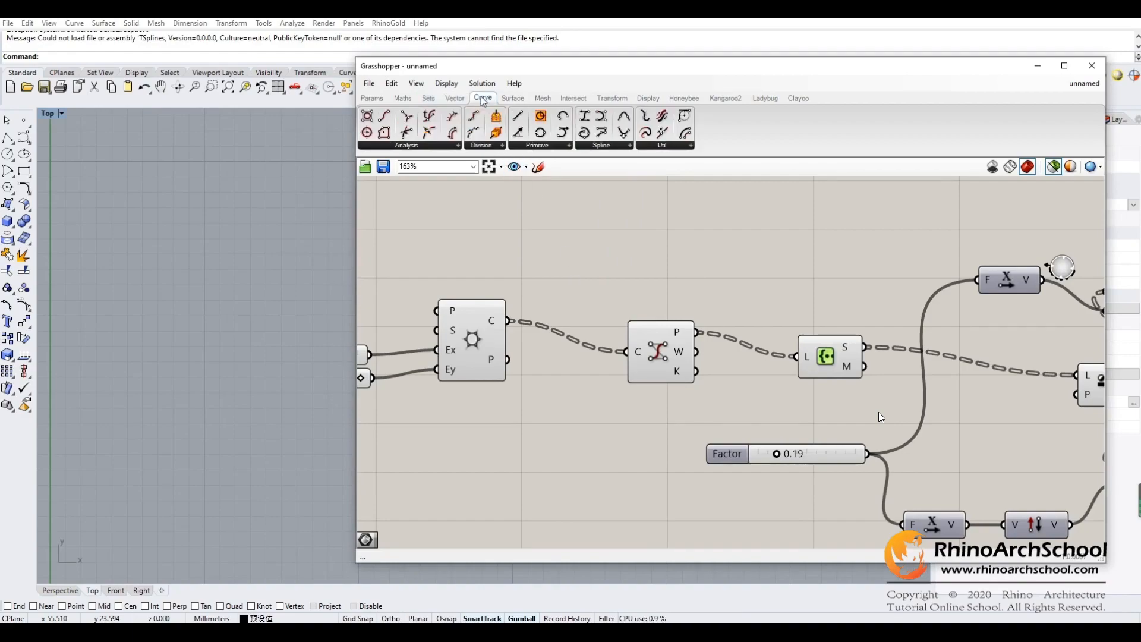
{"action": "left_click", "coordinate": [450, 146]}
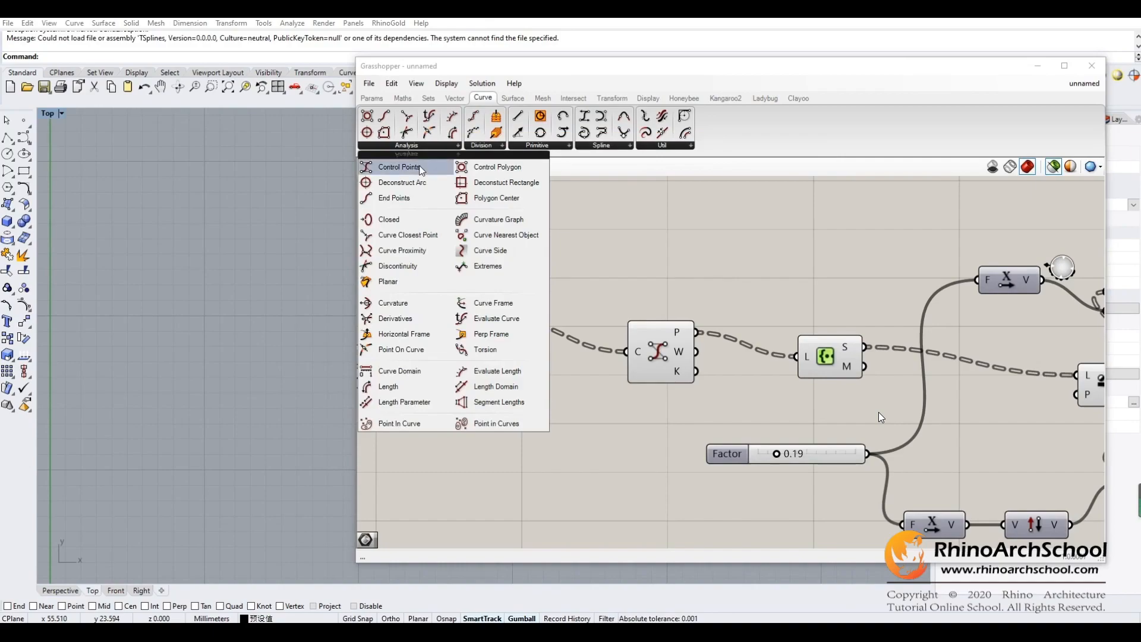
{"action": "mouse_move", "coordinate": [704, 264]}
{"action": "right_mouse_down"}
{"action": "mouse_move", "coordinate": [569, 242]}
{"action": "mouse_move", "coordinate": [613, 267]}
{"action": "mouse_move", "coordinate": [706, 255]}
{"action": "mouse_move", "coordinate": [687, 256]}
{"action": "right_mouse_up"}
{"action": "left_click", "coordinate": [570, 331]}
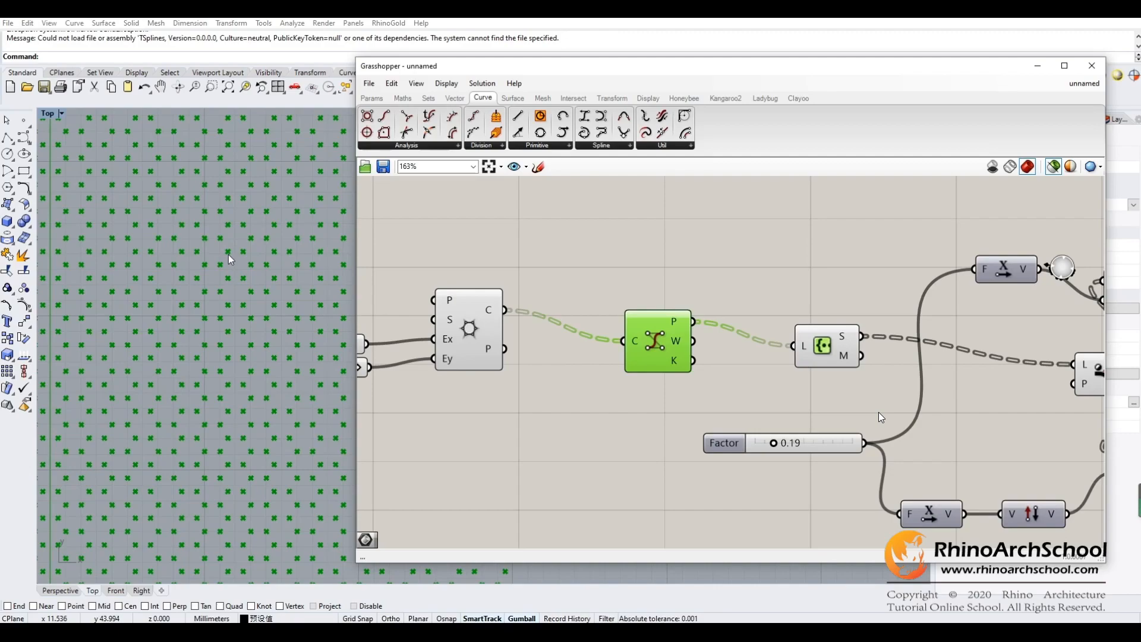
- Examine the Create Set component fed by Control Points, preview its points, and display the set component category
{"action": "right_click_drag", "start_coordinate": [710, 298], "coordinate": [592, 324]}
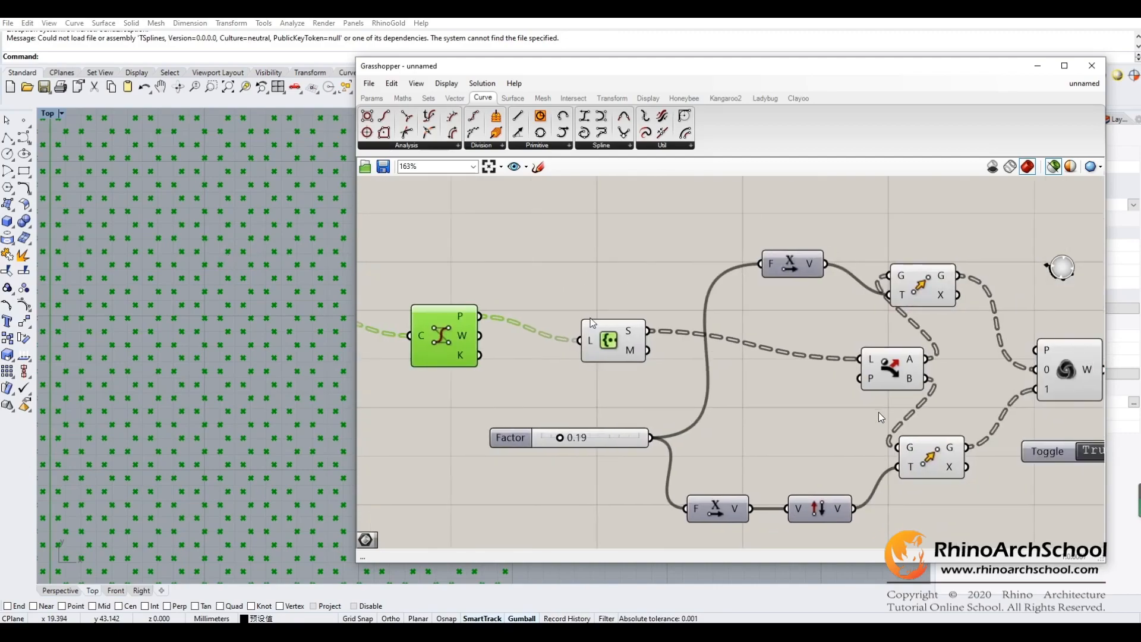
{"action": "left_click", "coordinate": [611, 344]}
{"action": "left_click", "coordinate": [429, 98]}
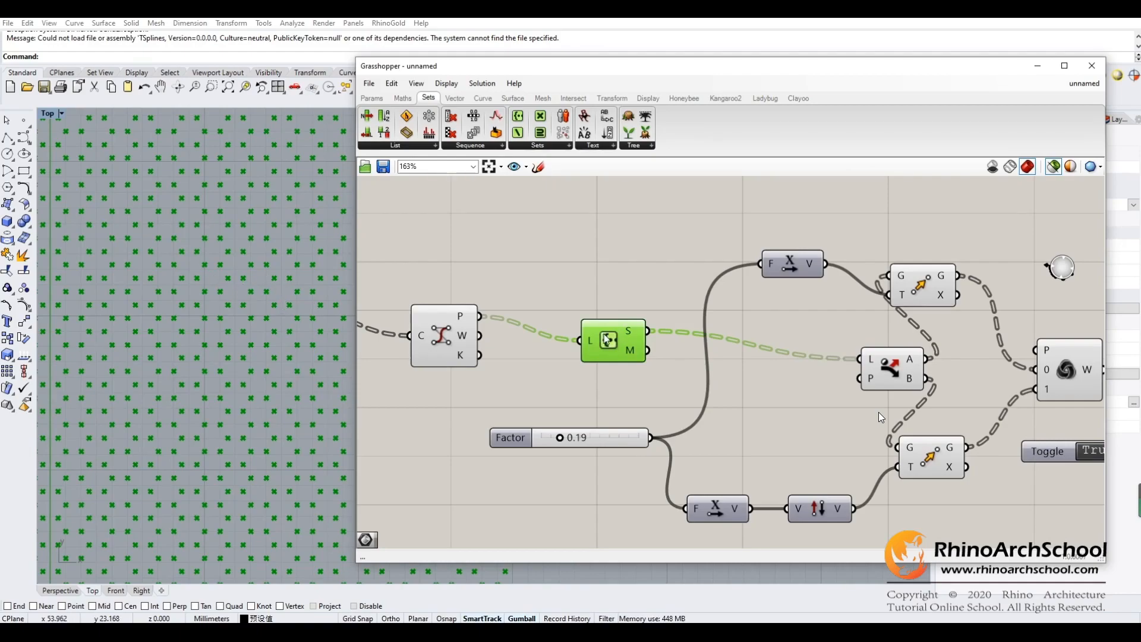
- Preview the Dispatch component's points and shift the upper Move component slightly to the right on the canvas
{"action": "right_click_drag", "start_coordinate": [662, 290], "coordinate": [430, 300]}
{"action": "right_click_drag", "start_coordinate": [593, 316], "coordinate": [632, 319]}
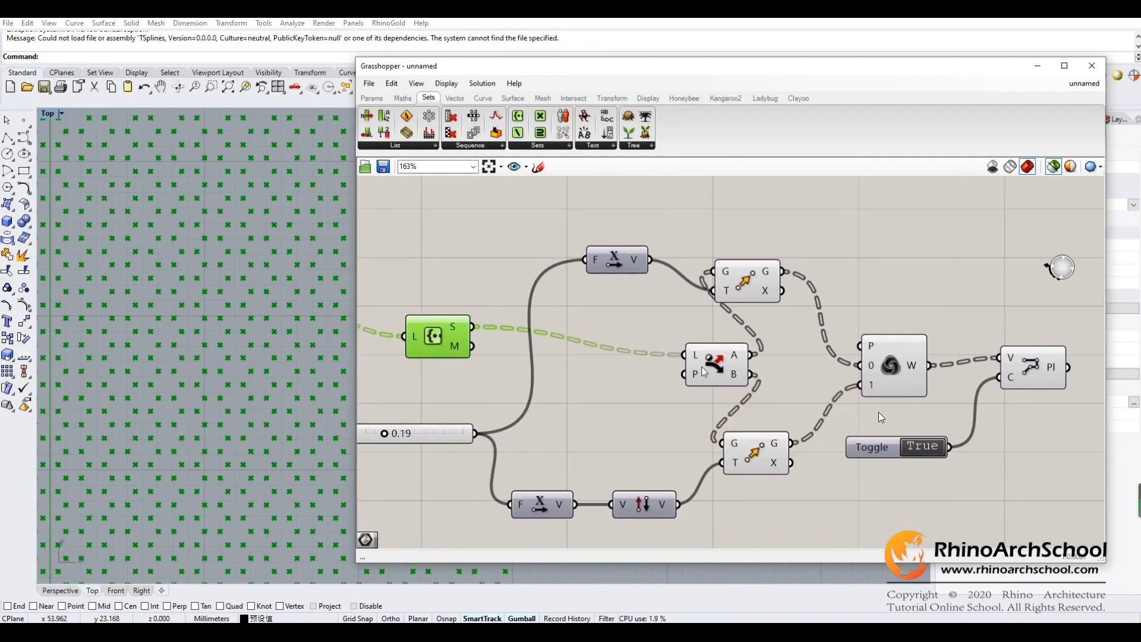
{"action": "left_click", "coordinate": [701, 366]}
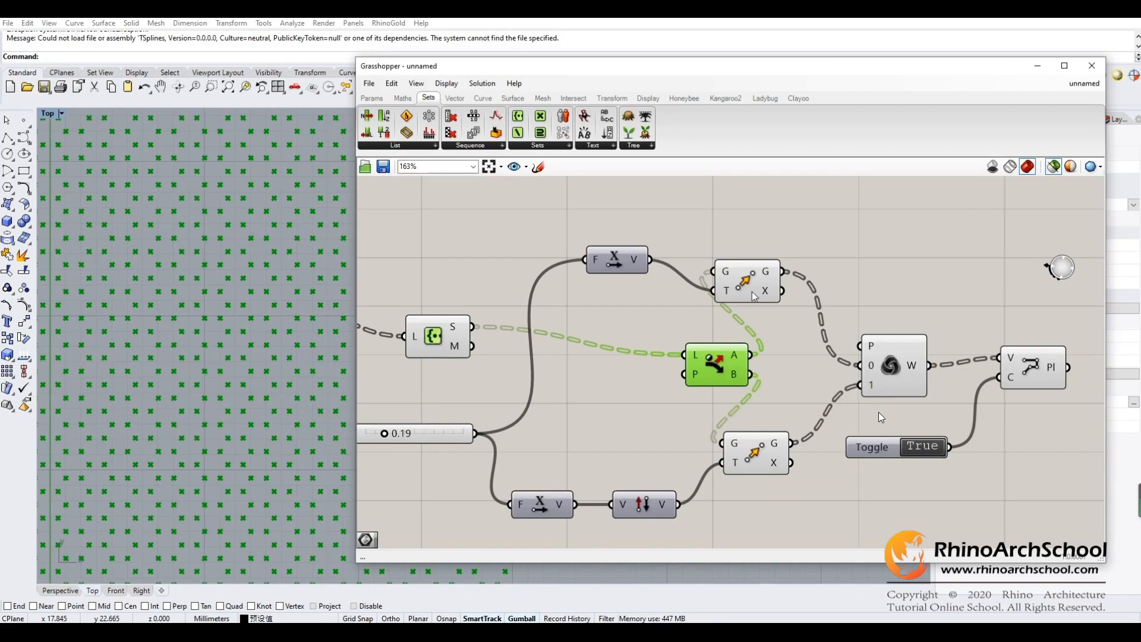
{"action": "left_click_drag", "start_coordinate": [762, 290], "coordinate": [793, 277]}
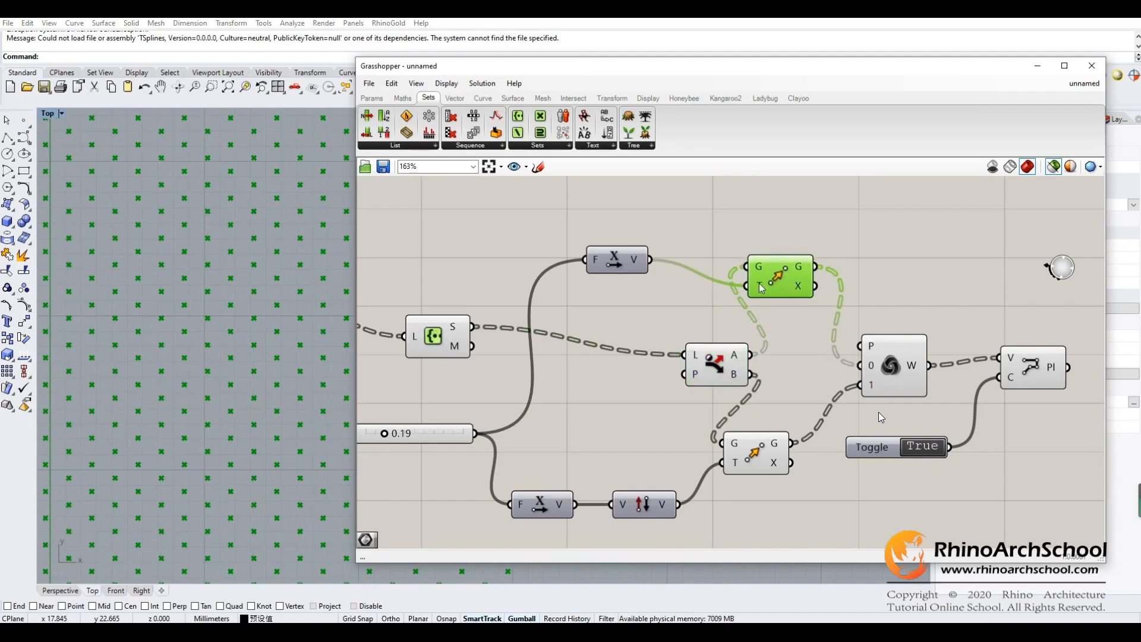
- Compare the Dispatch points with the points output by the lower and upper Move components
{"action": "left_click", "coordinate": [723, 369]}
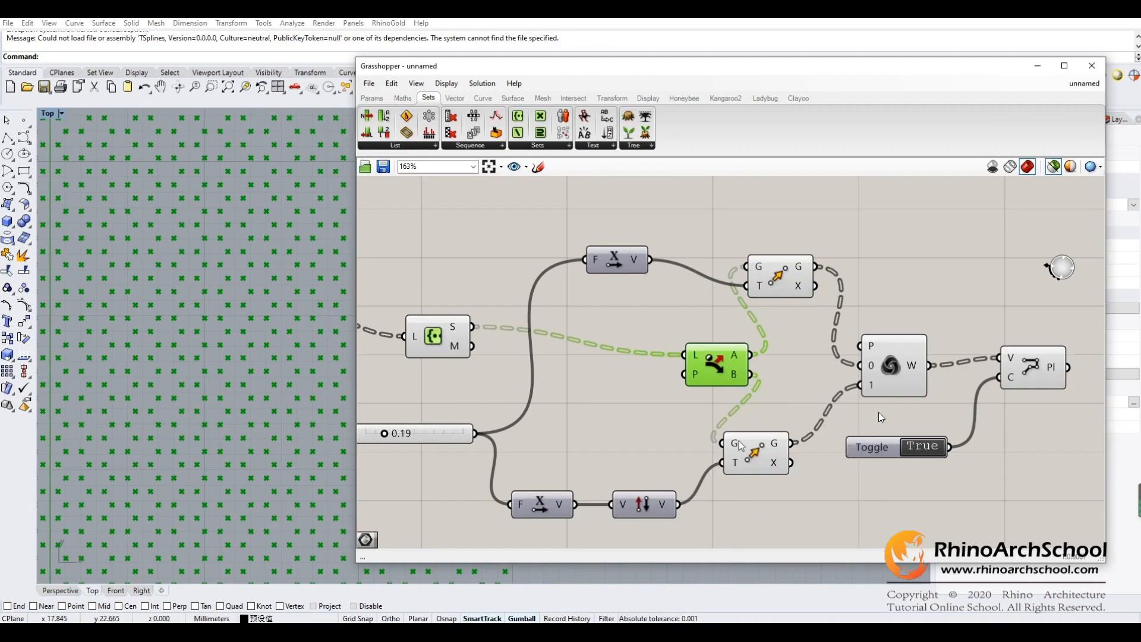
{"action": "left_click", "coordinate": [764, 457]}
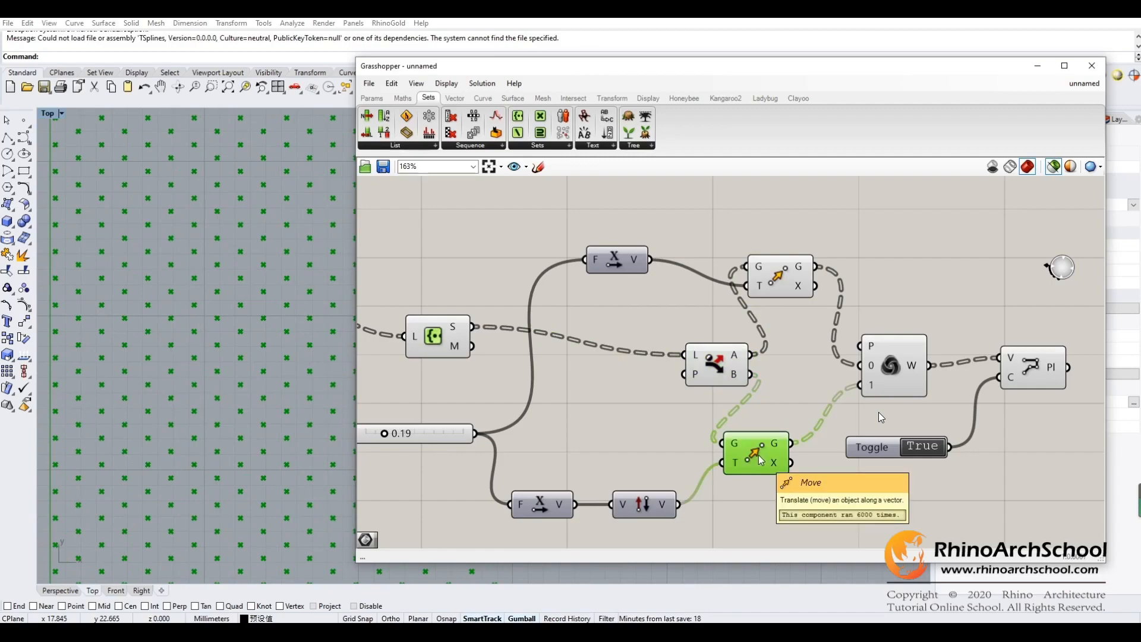
{"action": "left_click", "coordinate": [783, 281]}
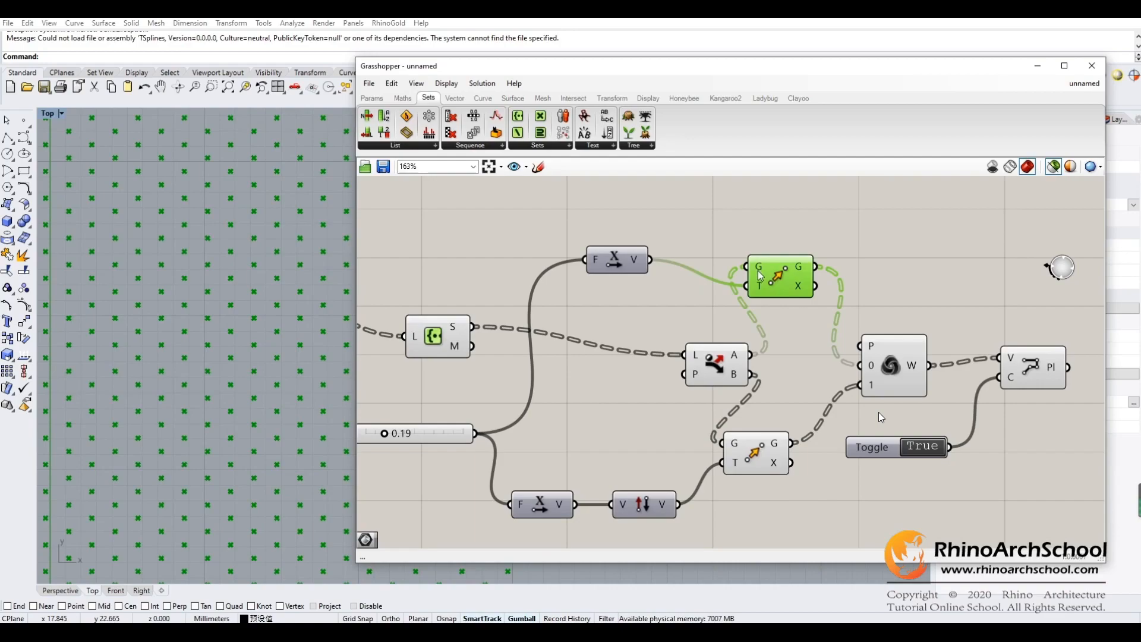
- Inspect the upper Move component's motion input and the Unit X vector that feeds it
{"action": "mouse_move", "coordinate": [761, 289]}
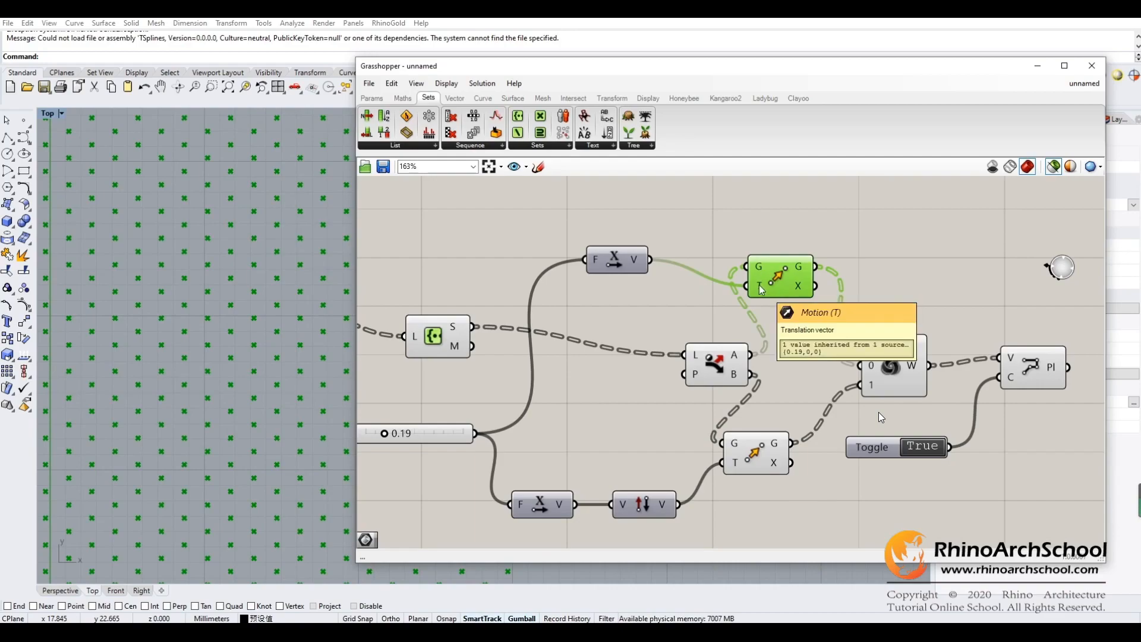
{"action": "left_click", "coordinate": [613, 266]}
{"action": "left_click", "coordinate": [773, 284]}
- Examine the Unit X and Reverse components driving the lower Move, and look through the available vector components
{"action": "right_click_drag", "start_coordinate": [680, 297], "coordinate": [668, 272]}
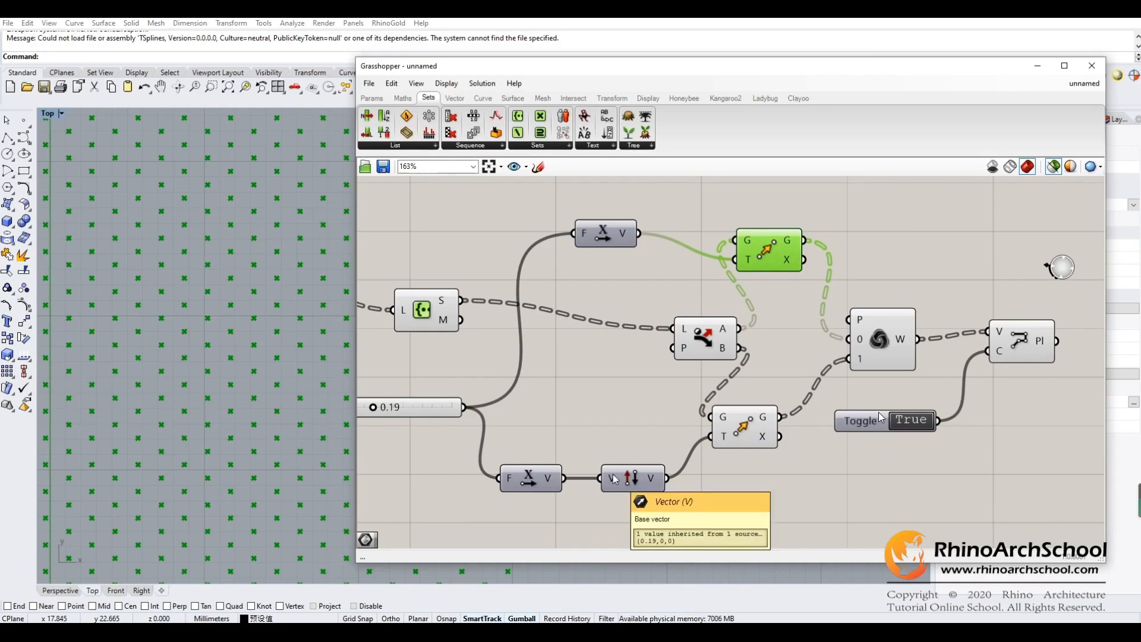
{"action": "right_click_drag", "start_coordinate": [722, 454], "coordinate": [731, 391]}
{"action": "left_click", "coordinate": [541, 420]}
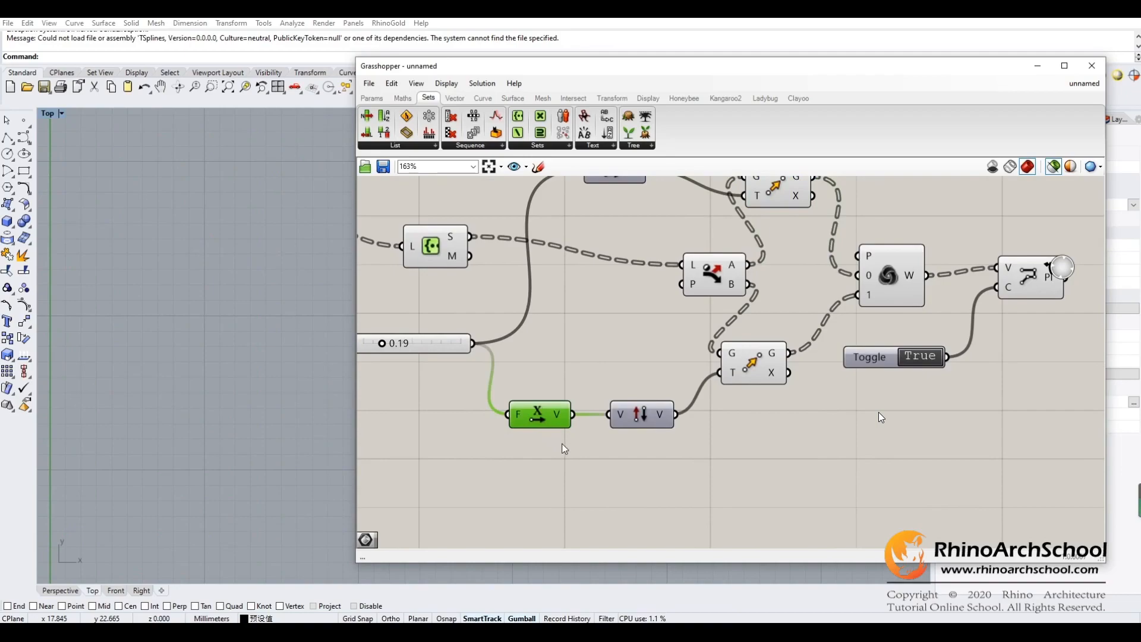
{"action": "left_click", "coordinate": [645, 418]}
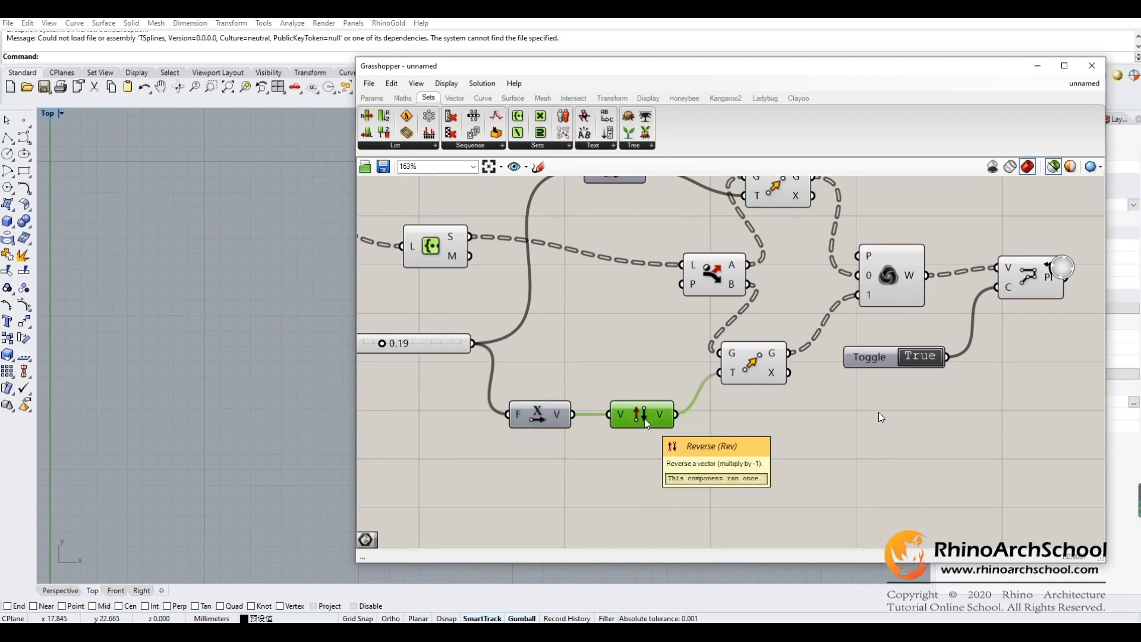
{"action": "left_click", "coordinate": [454, 98]}
{"action": "left_click", "coordinate": [600, 145]}
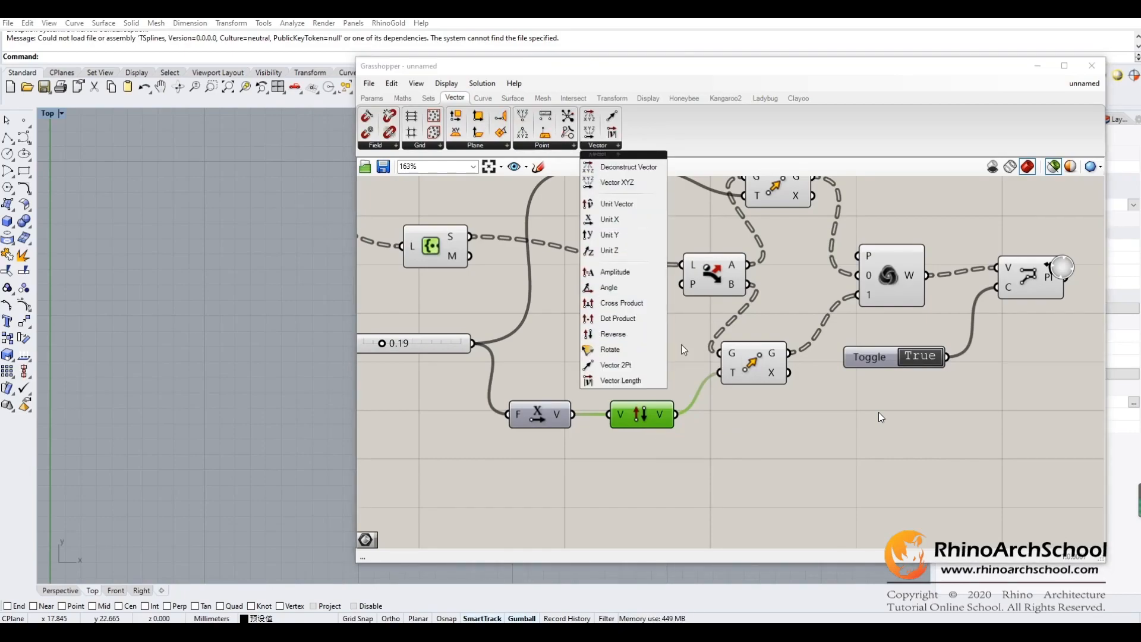
{"action": "left_click", "coordinate": [664, 394]}
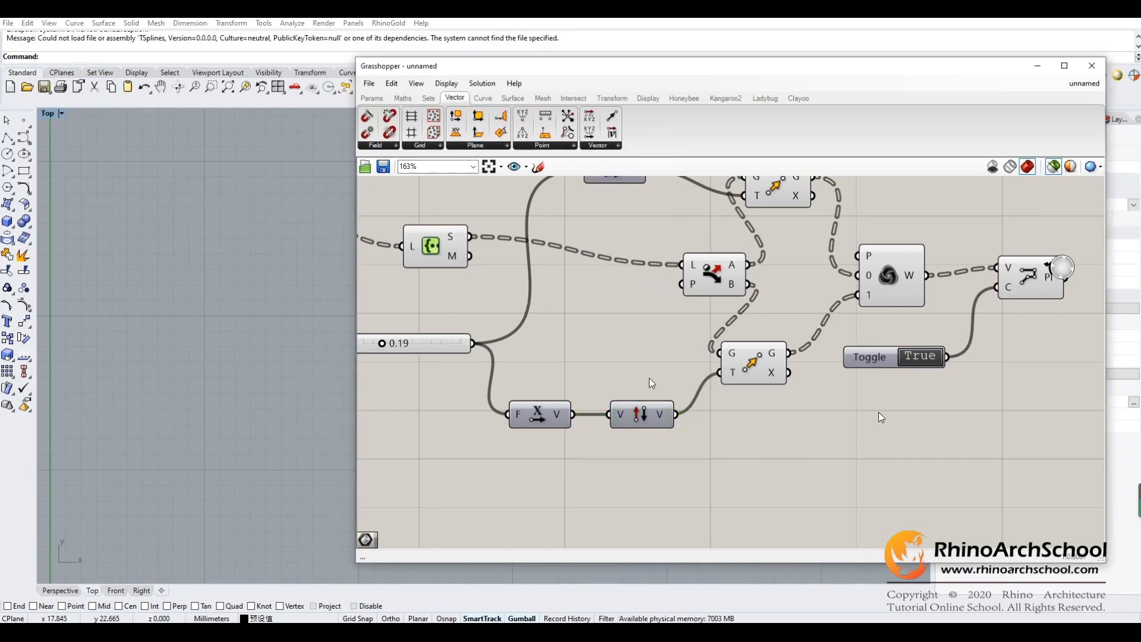
- Examine the Factor slider and Dispatch component, then compare the point previews of the upper and lower Move components
{"action": "right_click_drag", "start_coordinate": [635, 371], "coordinate": [729, 408]}
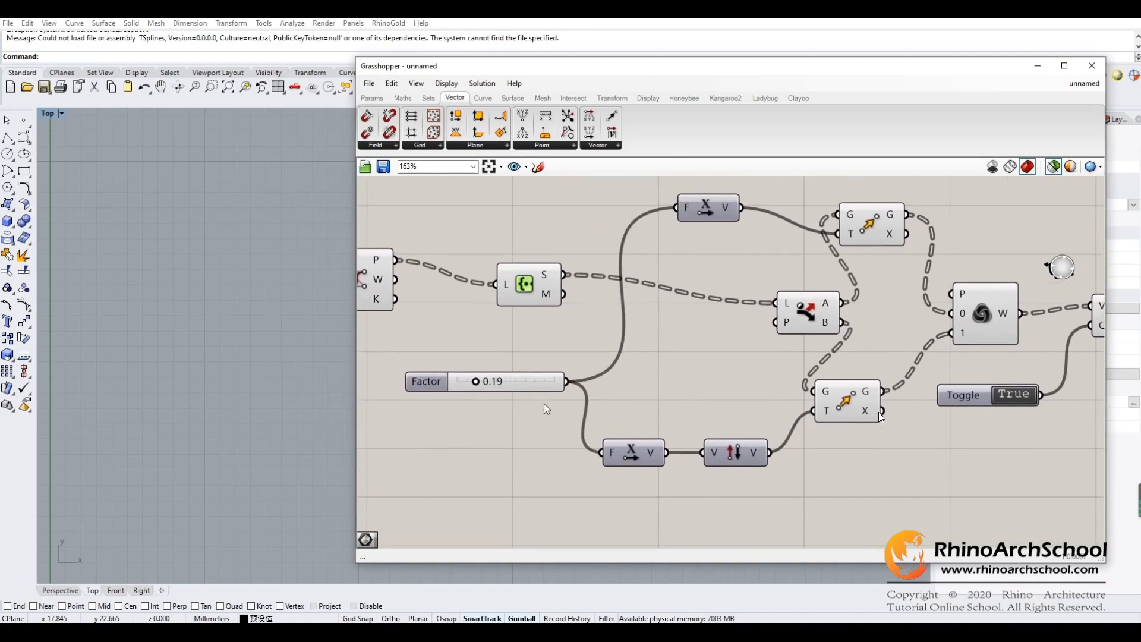
{"action": "left_click", "coordinate": [508, 384]}
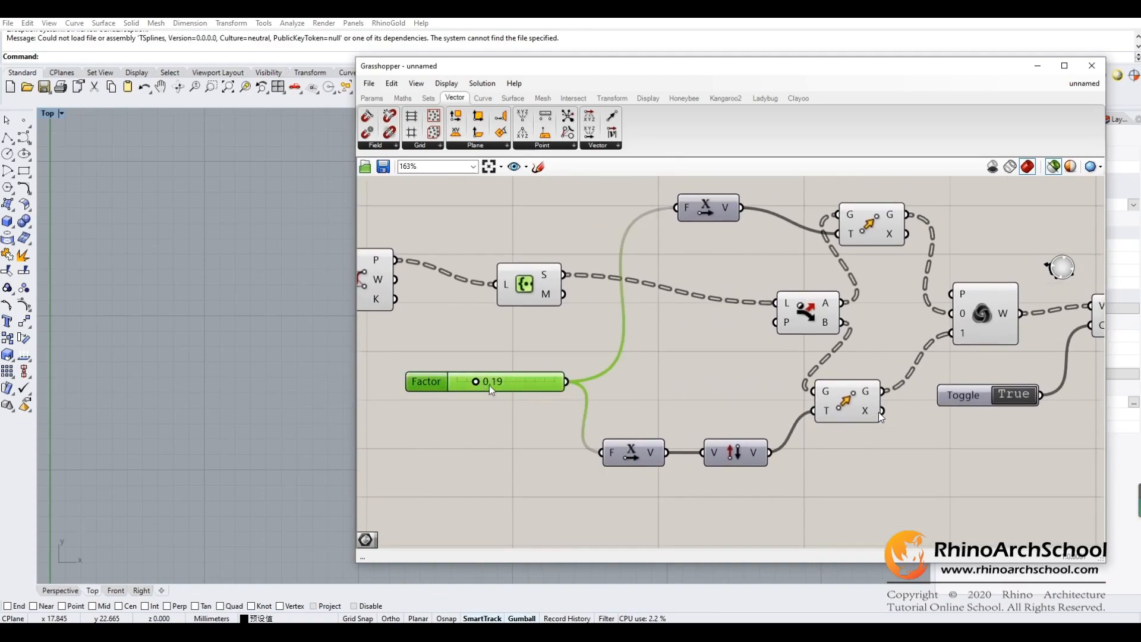
{"action": "left_click", "coordinate": [807, 312]}
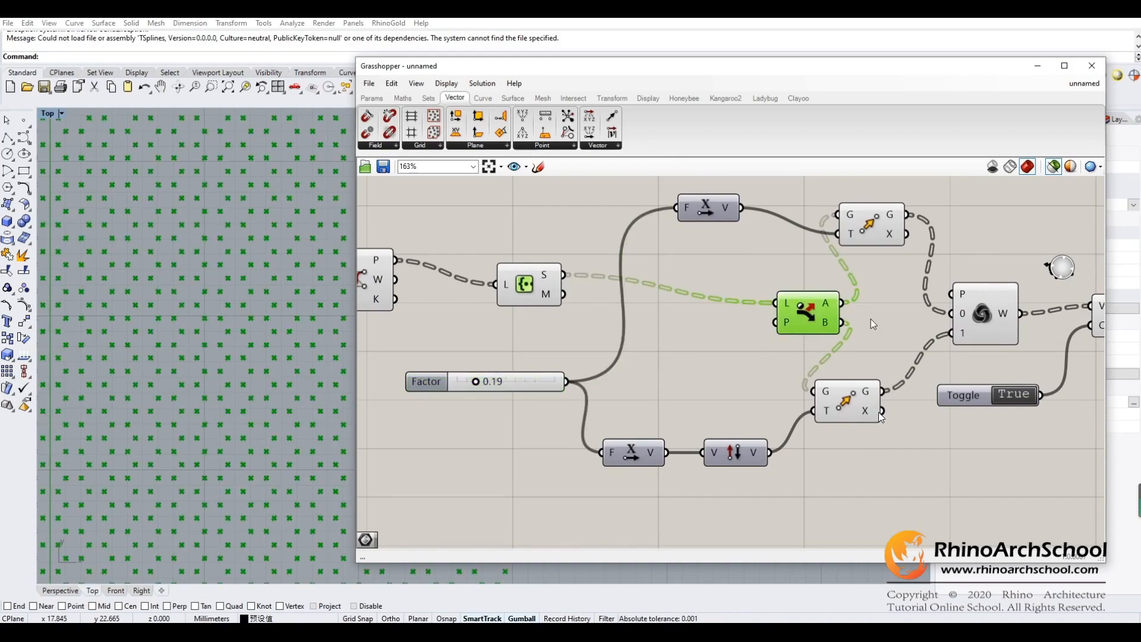
{"action": "right_click_drag", "start_coordinate": [871, 319], "coordinate": [845, 314]}
{"action": "left_click", "coordinate": [845, 228]}
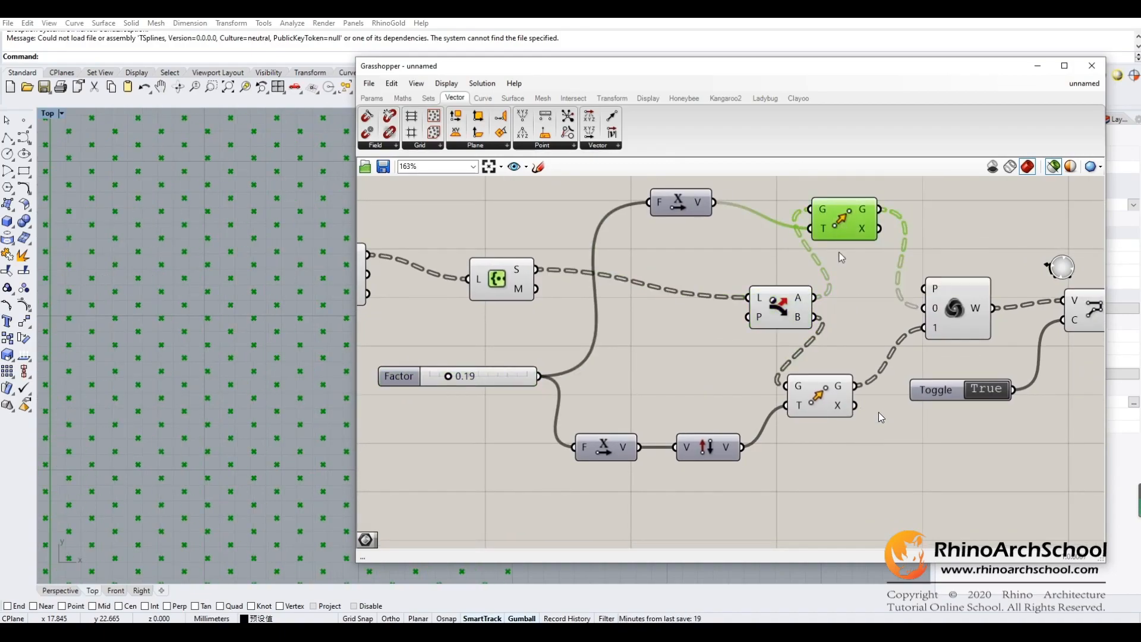
{"action": "left_click", "coordinate": [819, 409]}
{"action": "left_click", "coordinate": [845, 229]}
{"action": "left_click", "coordinate": [825, 403]}
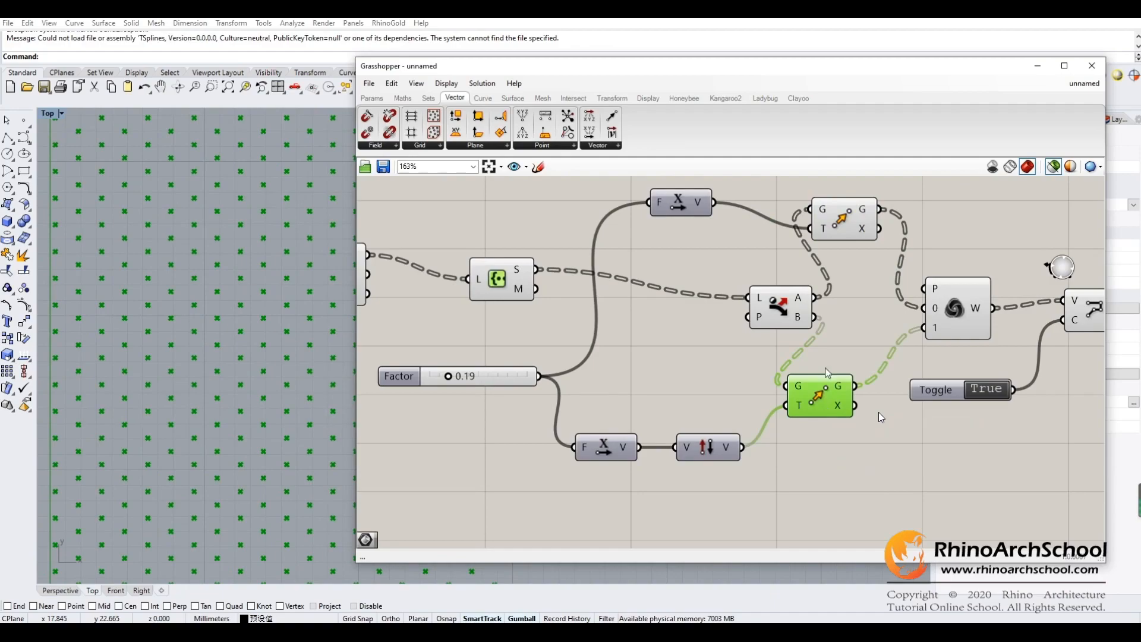
- Alternate between the upper and lower Move components to compare their shifted point previews in the Top view
{"action": "left_click", "coordinate": [832, 214]}
{"action": "left_click", "coordinate": [818, 410]}
{"action": "left_click", "coordinate": [847, 226]}
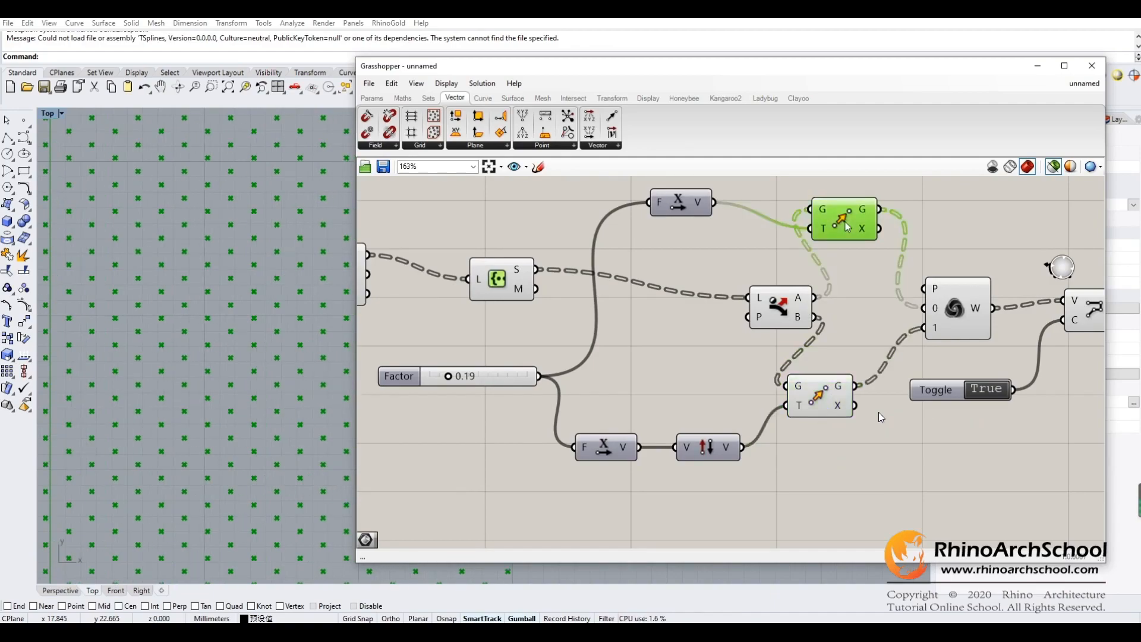
{"action": "right_click_drag", "start_coordinate": [863, 321], "coordinate": [697, 332]}
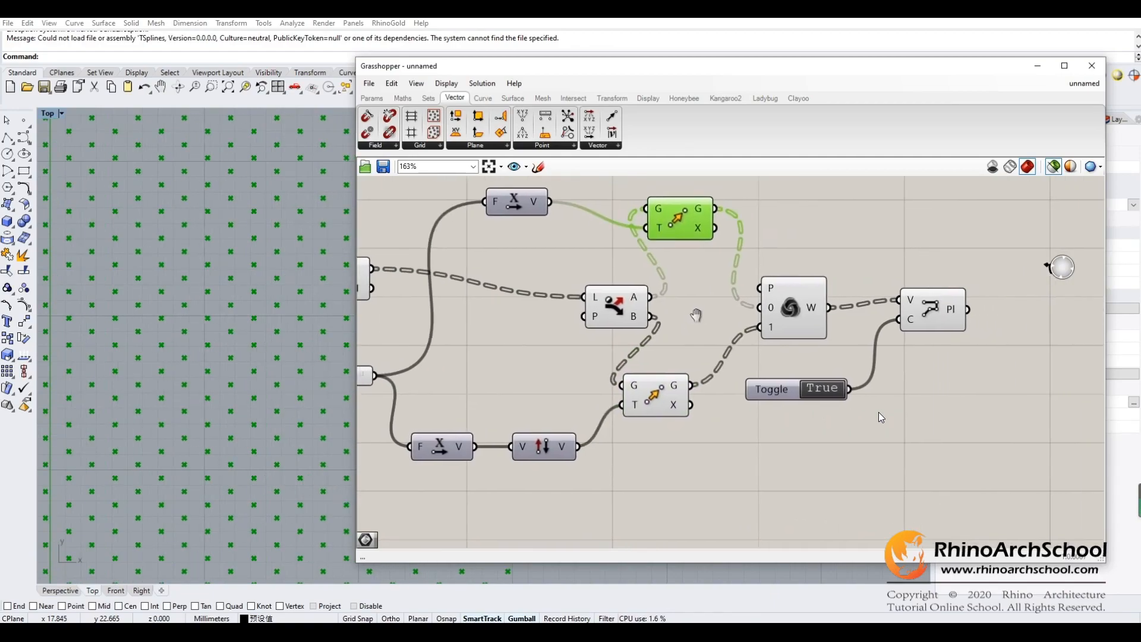
{"action": "left_click", "coordinate": [657, 416]}
{"action": "left_click", "coordinate": [701, 231]}
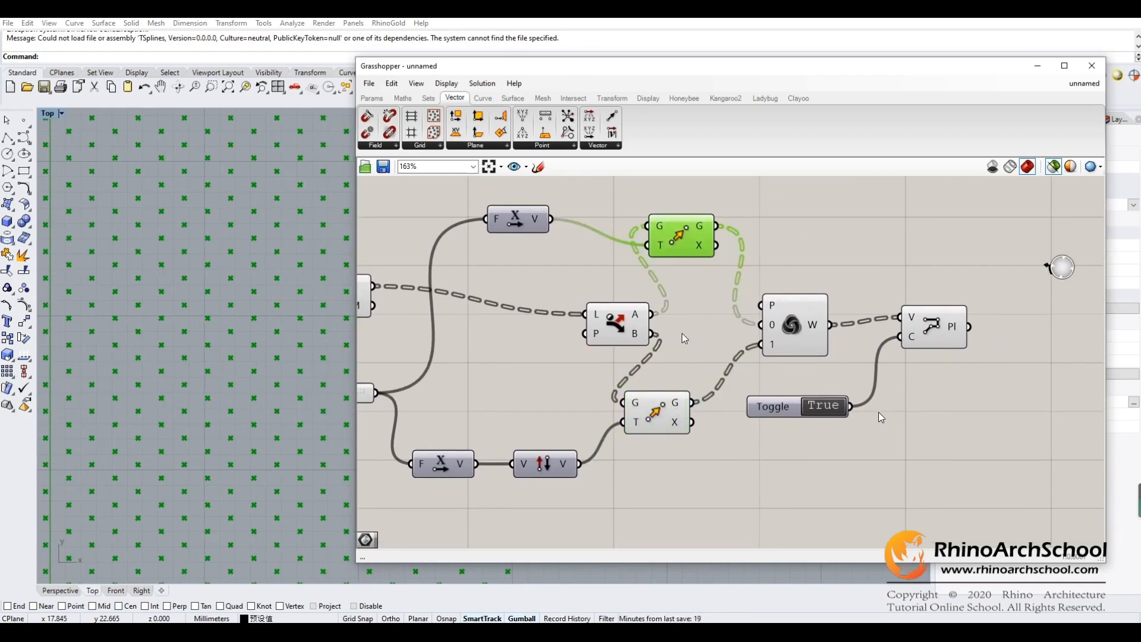
- Inspect the Weave component that merges both moved point lists and find Weave among the list components
{"action": "left_click", "coordinate": [793, 341]}
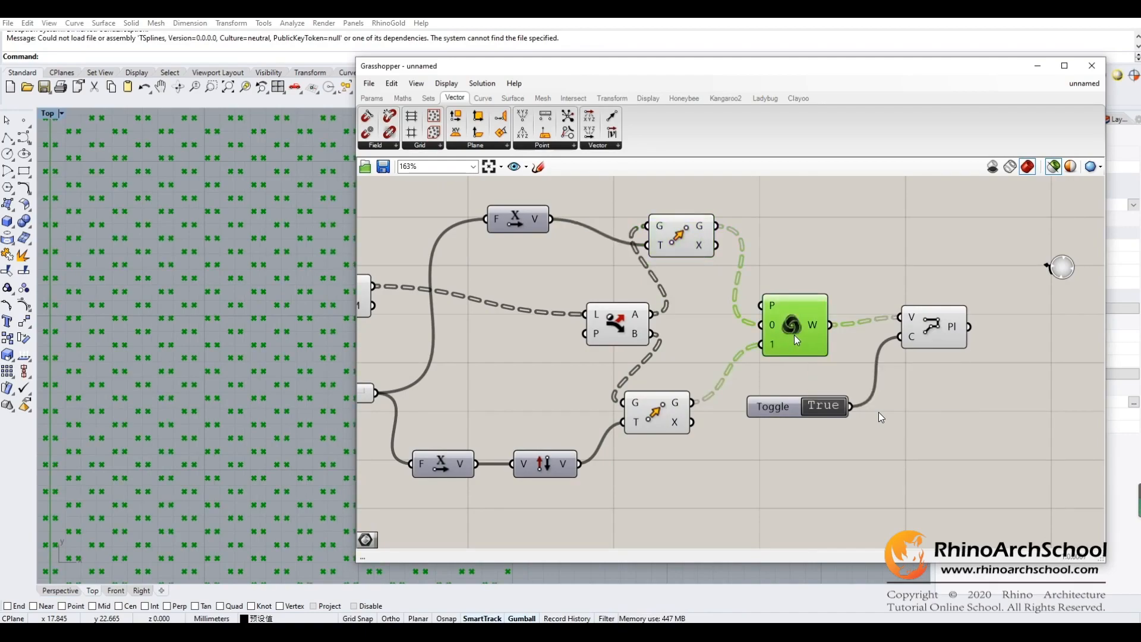
{"action": "left_click", "coordinate": [372, 97]}
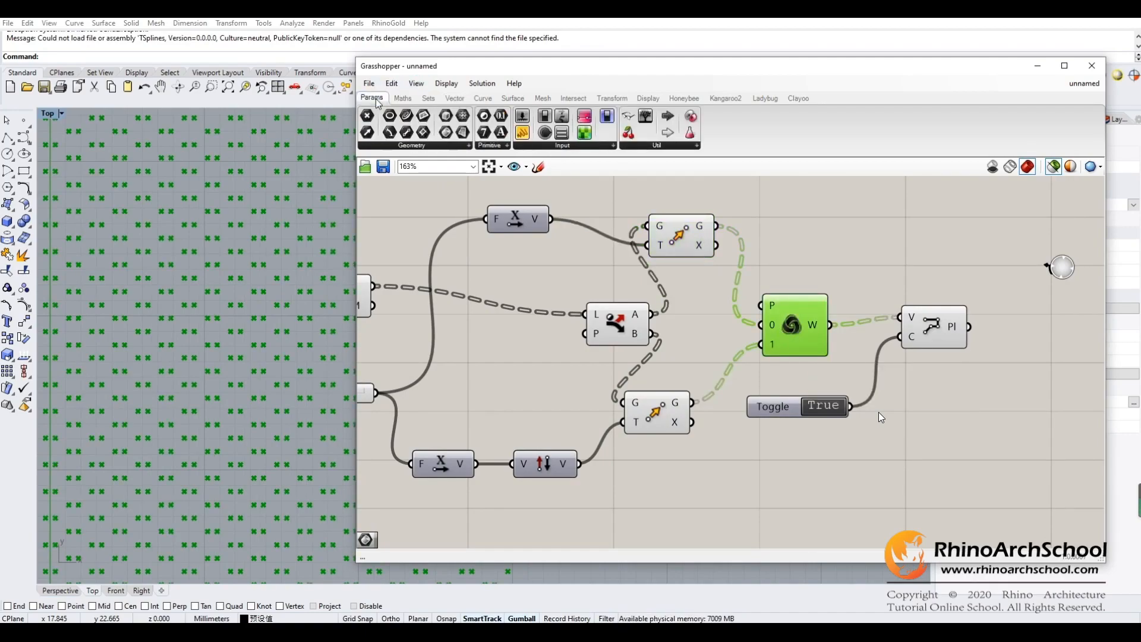
{"action": "left_click", "coordinate": [428, 97]}
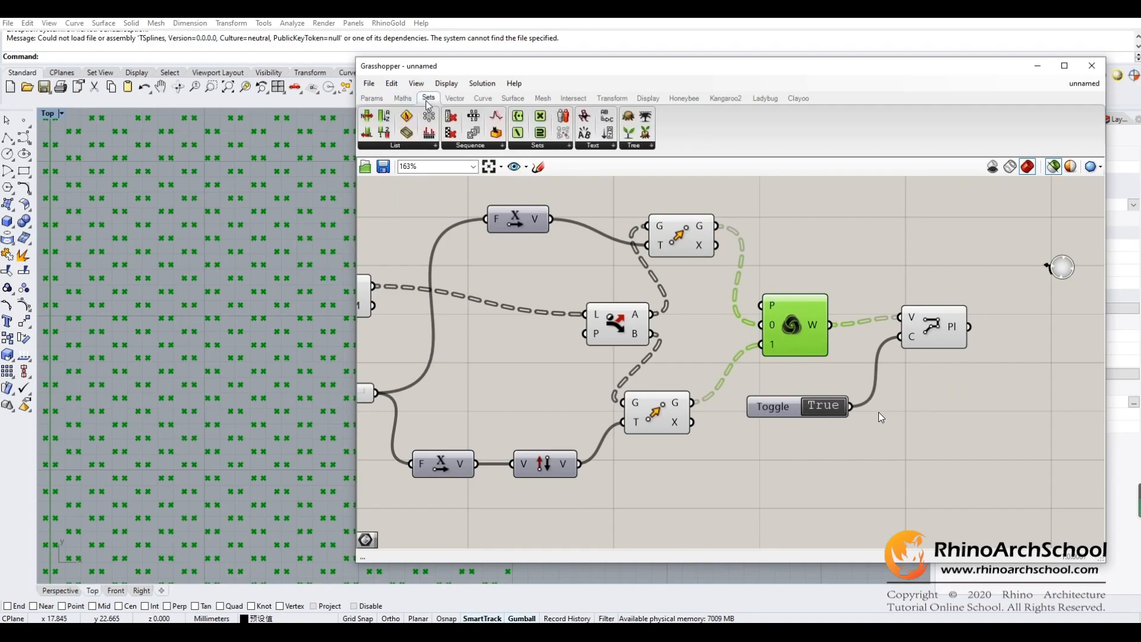
{"action": "left_click", "coordinate": [416, 146]}
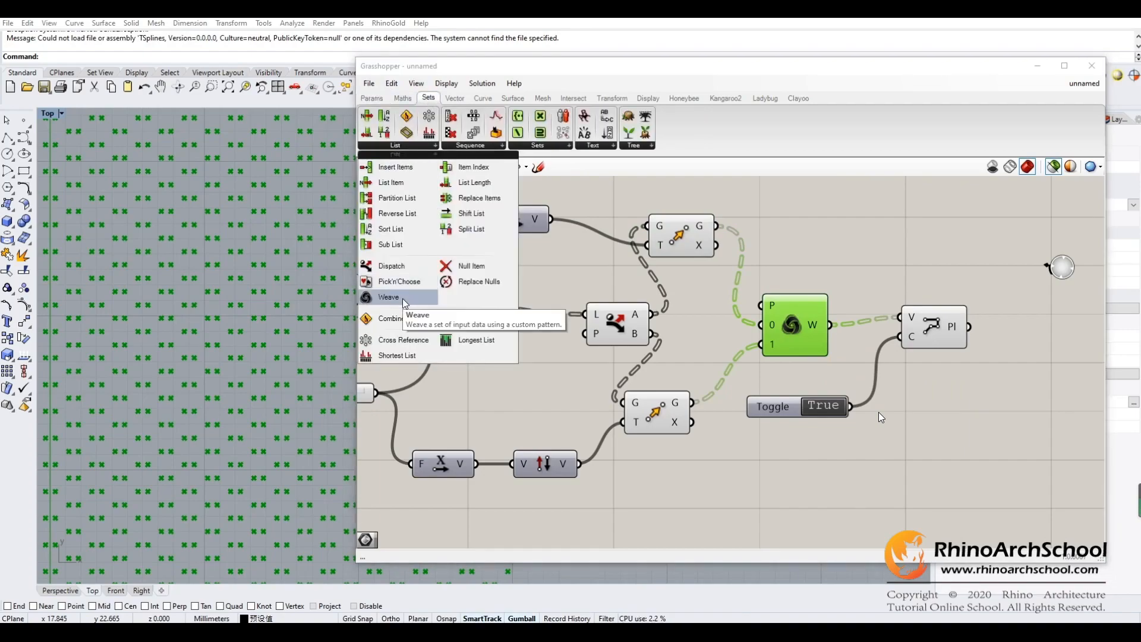
{"action": "left_click", "coordinate": [710, 333]}
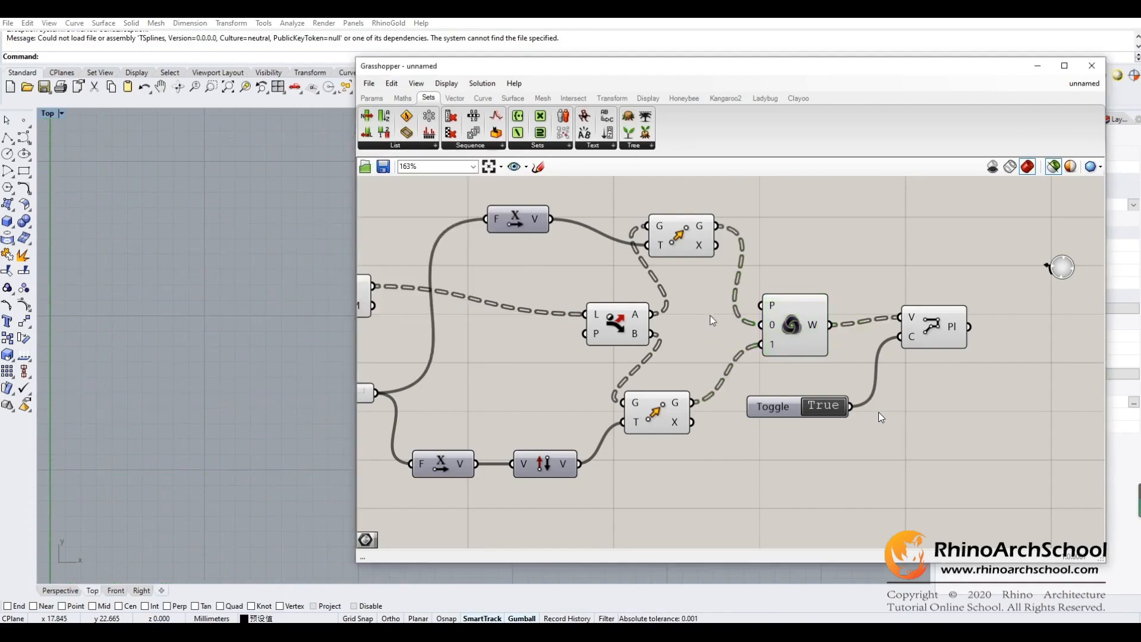
- Compare the Weave component's combined points with the points from the lower Move component
{"action": "left_click", "coordinate": [787, 306]}
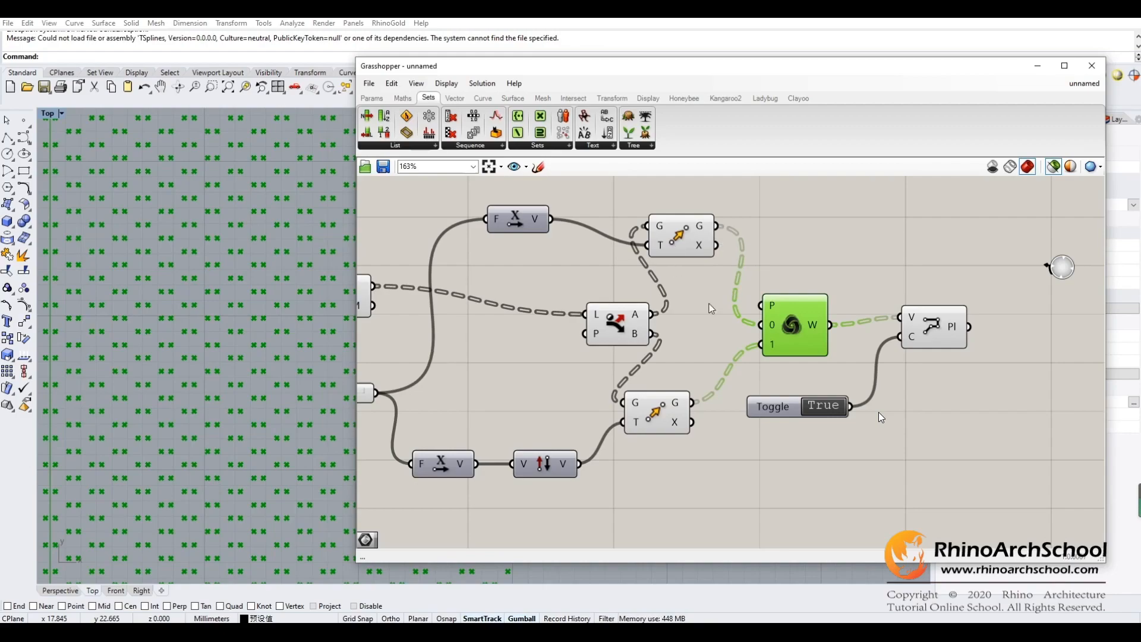
{"action": "left_click", "coordinate": [668, 416]}
{"action": "right_click_drag", "start_coordinate": [702, 424], "coordinate": [648, 397]}
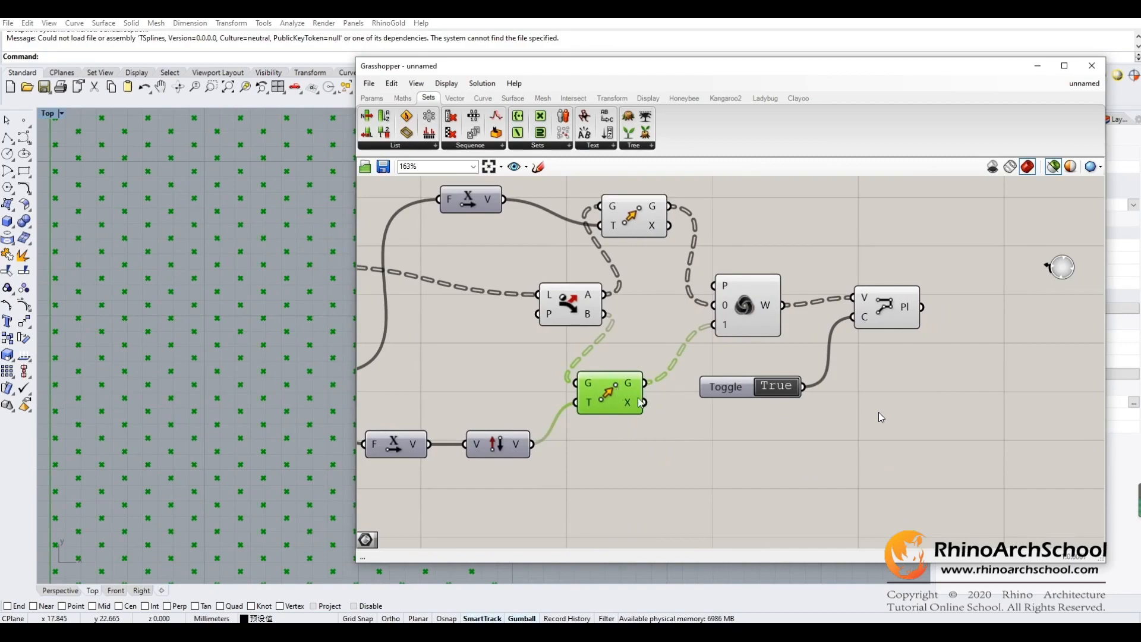
{"action": "left_click", "coordinate": [740, 327]}
{"action": "right_click_drag", "start_coordinate": [753, 341], "coordinate": [637, 361]}
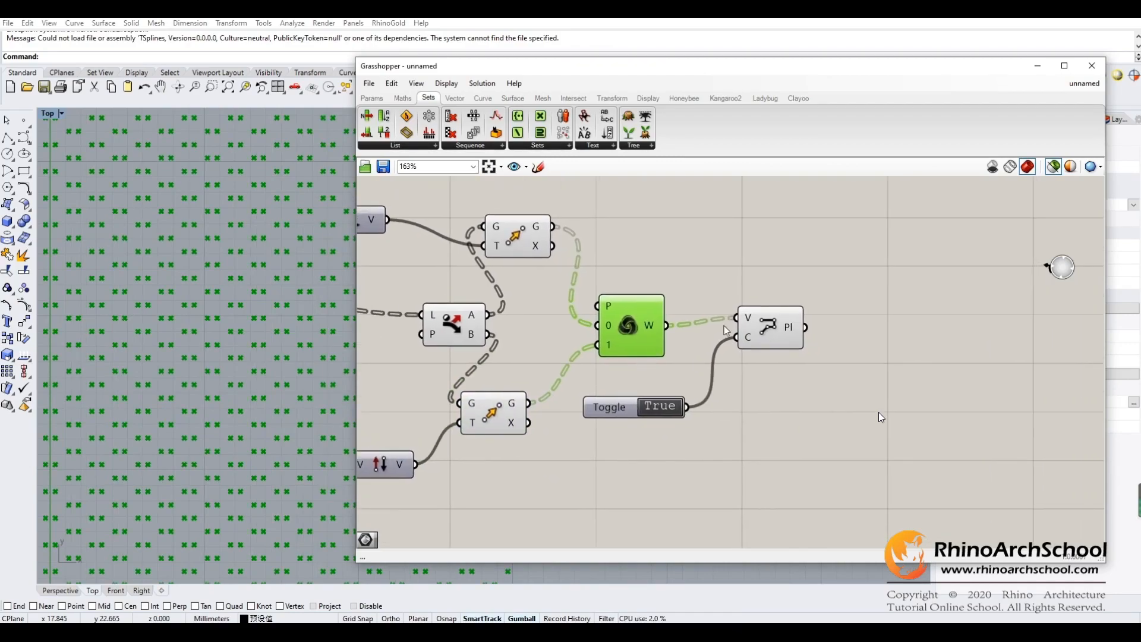
- Preview the PolyLine component's hexagon curves and check them along the pattern's lower edge
{"action": "left_click", "coordinate": [762, 326]}
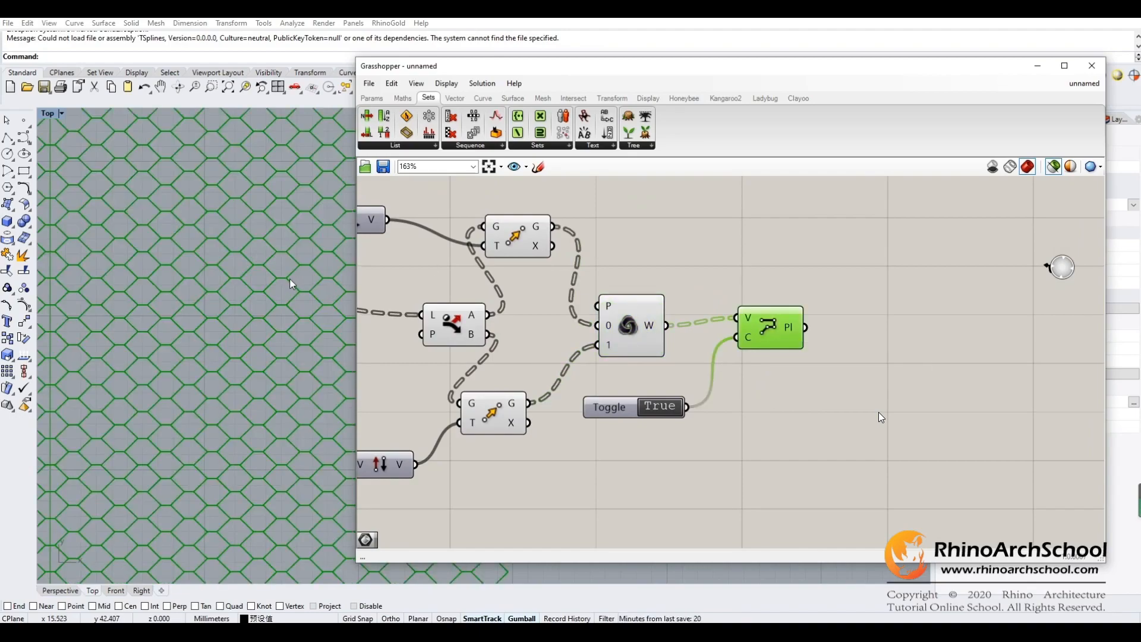
{"action": "right_click_drag", "start_coordinate": [223, 328], "coordinate": [242, 205]}
{"action": "right_click_drag", "start_coordinate": [248, 445], "coordinate": [236, 359]}
- Switch the PolyLine's closed Toggle to False, preview the open polylines, and return the Toggle to True
{"action": "left_click", "coordinate": [617, 412]}
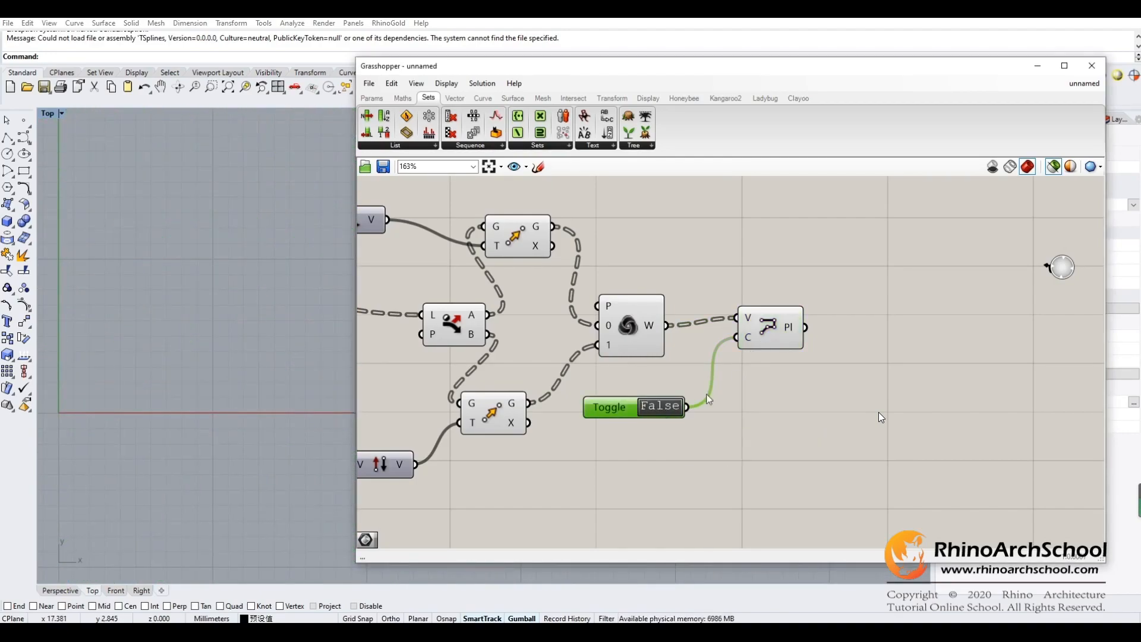
{"action": "left_click", "coordinate": [761, 337]}
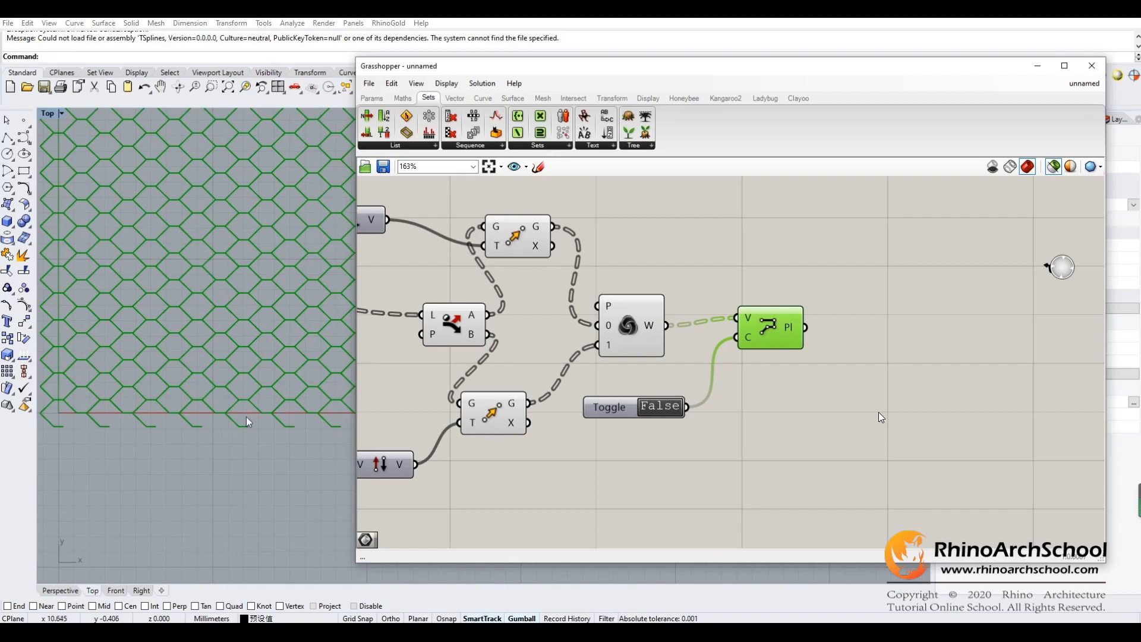
{"action": "double_click", "coordinate": [657, 410]}
{"action": "right_click_drag", "start_coordinate": [693, 408], "coordinate": [720, 420]}
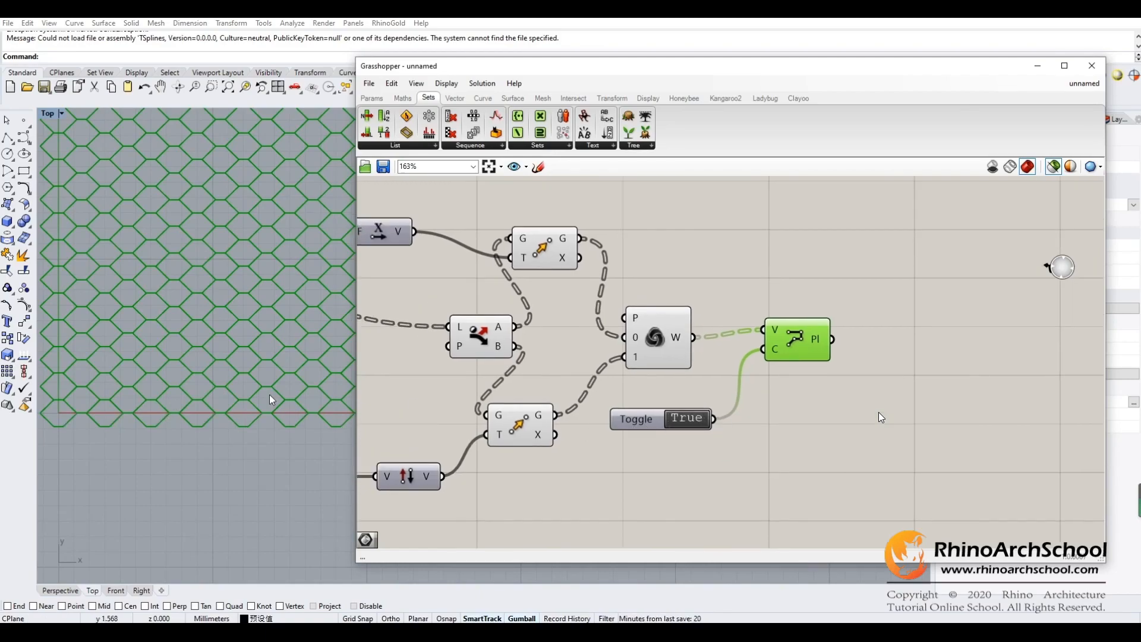
{"action": "mouse_move", "coordinate": [809, 406]}
{"action": "right_mouse_down"}
{"action": "mouse_move", "coordinate": [694, 404]}
{"action": "mouse_move", "coordinate": [804, 411]}
{"action": "right_mouse_up"}
- Try Factor slider values such as 0.32 and 0.23, and set the Factor to 0.18
{"action": "right_click_drag", "start_coordinate": [475, 417], "coordinate": [667, 425]}
{"action": "scroll", "coordinate": [666, 424], "scroll_direction": "down", "scroll_amount": 1}
{"action": "right_click_drag", "start_coordinate": [520, 409], "coordinate": [702, 380]}
{"action": "right_click_drag", "start_coordinate": [596, 426], "coordinate": [611, 430]}
{"action": "mouse_move", "coordinate": [593, 390]}
{"action": "left_mouse_down"}
{"action": "mouse_move", "coordinate": [614, 391]}
{"action": "mouse_move", "coordinate": [584, 393]}
{"action": "mouse_move", "coordinate": [604, 394]}
{"action": "left_mouse_up"}
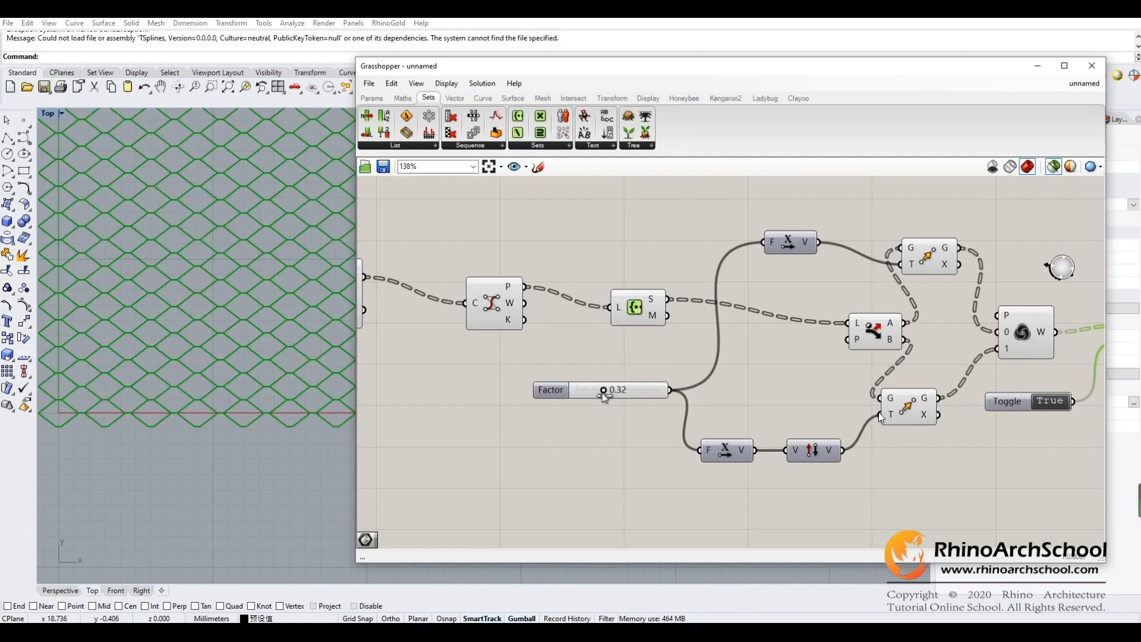
{"action": "left_click_drag", "start_coordinate": [606, 393], "coordinate": [601, 395]}
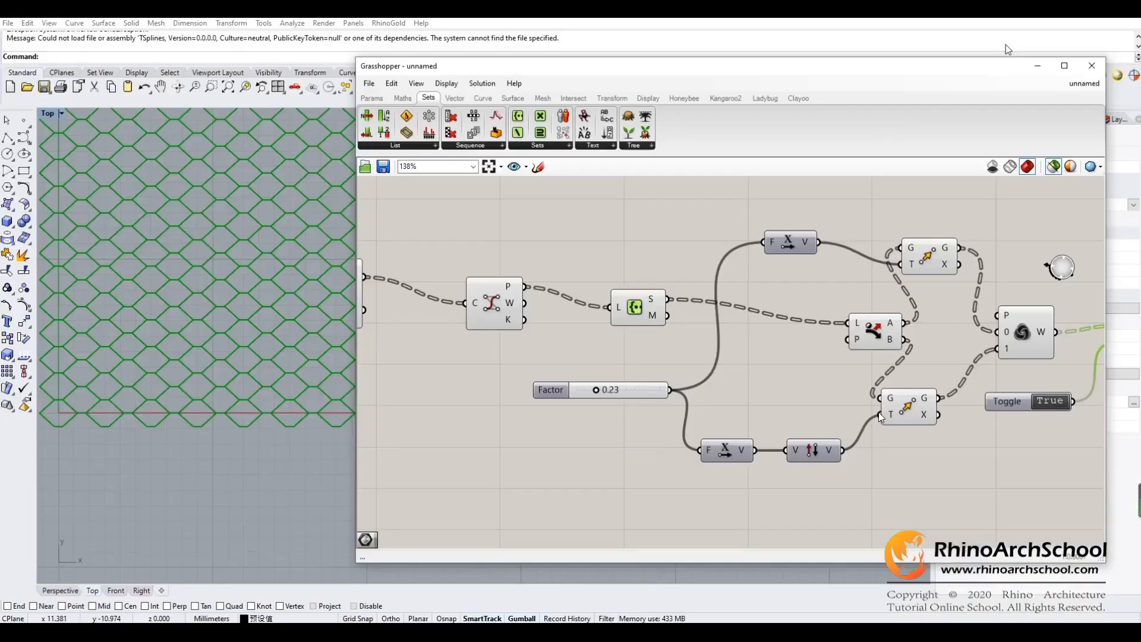
{"action": "mouse_move", "coordinate": [596, 390]}
{"action": "left_mouse_down"}
{"action": "mouse_move", "coordinate": [615, 391]}
{"action": "mouse_move", "coordinate": [594, 393]}
{"action": "left_mouse_up"}
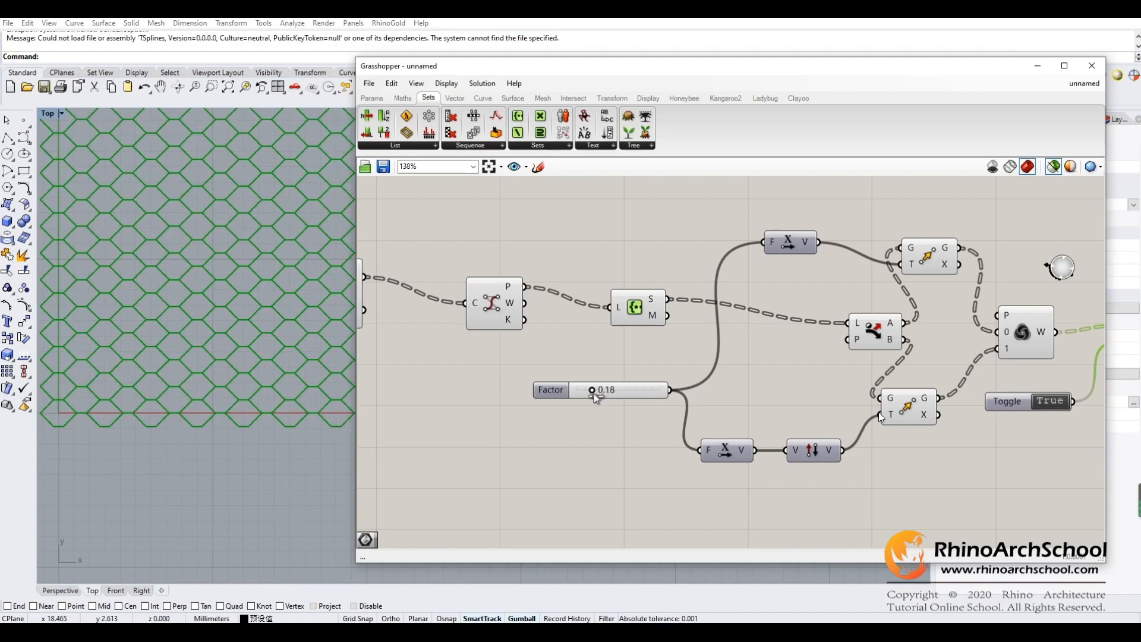
- Check the Create Set component and preview the final PolyLine output while reviewing the definition again
{"action": "left_click", "coordinate": [642, 308]}
{"action": "left_click", "coordinate": [953, 434]}
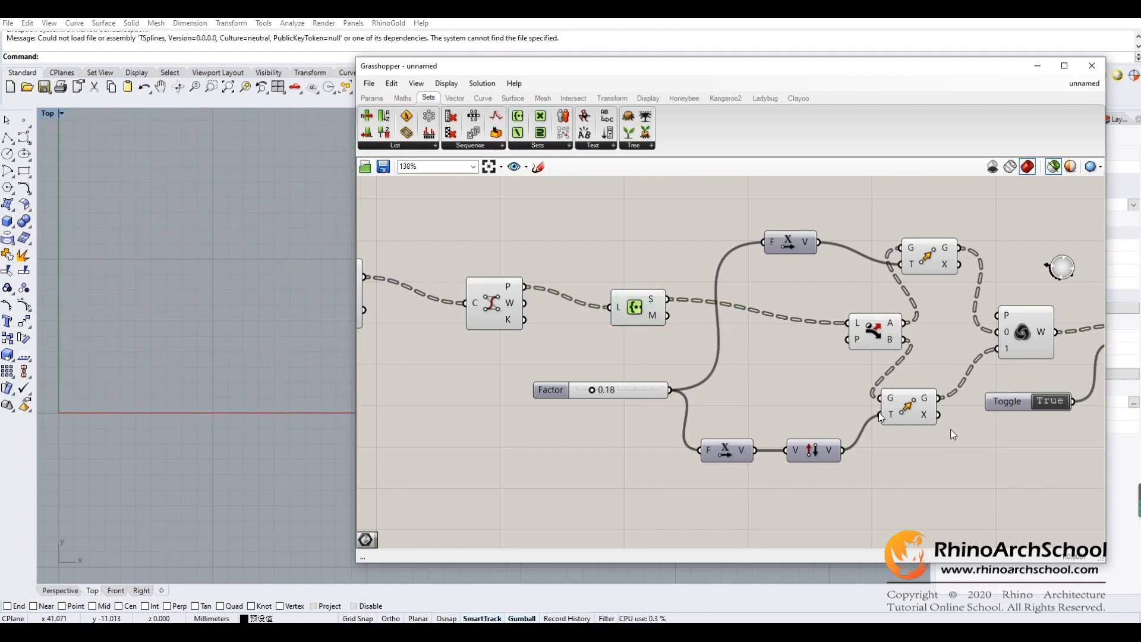
{"action": "right_click_drag", "start_coordinate": [999, 405], "coordinate": [737, 410]}
{"action": "left_click", "coordinate": [862, 347]}
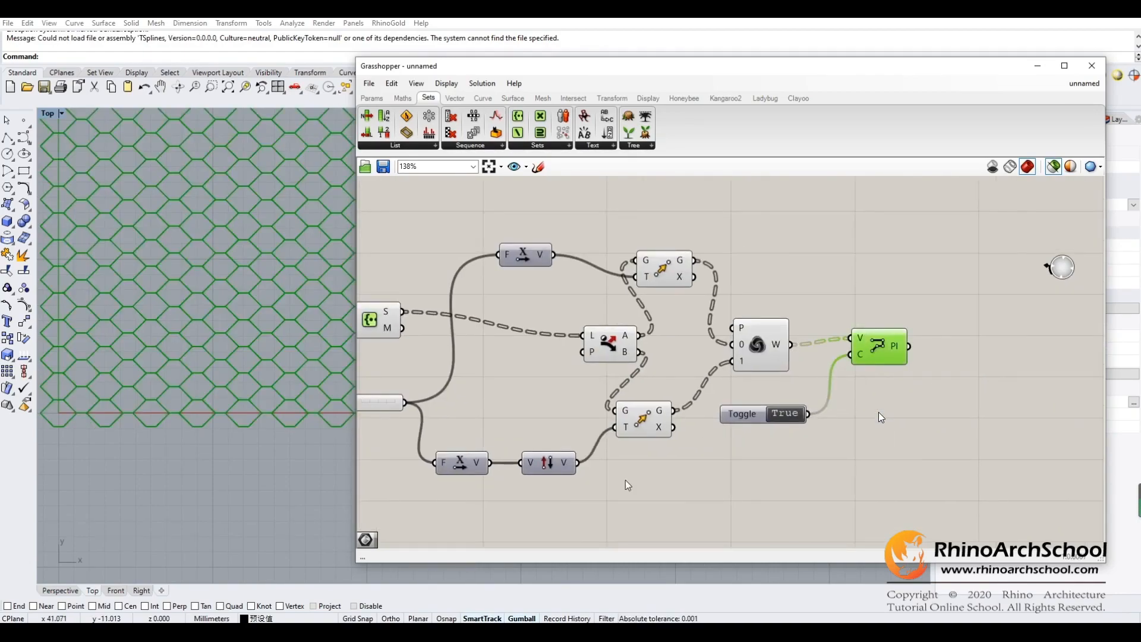
{"action": "right_click_drag", "start_coordinate": [625, 479], "coordinate": [885, 407]}
{"action": "right_click_drag", "start_coordinate": [687, 430], "coordinate": [736, 435]}
{"action": "scroll", "coordinate": [247, 438], "scroll_direction": "down", "scroll_amount": 6}
- Minimize the Grasshopper window and draw a horizontal polyline about 30 mm long just below the hexagon pattern
{"action": "right_click_drag", "start_coordinate": [279, 410], "coordinate": [275, 338]}
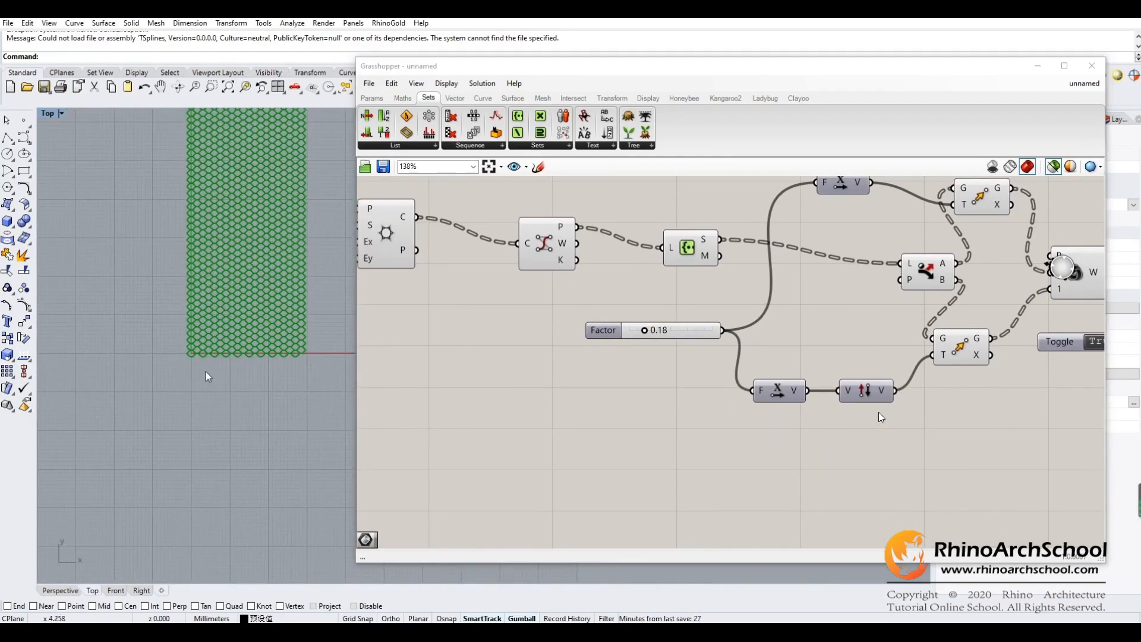
{"action": "scroll", "coordinate": [187, 376], "scroll_direction": "up", "scroll_amount": 5}
{"action": "left_click_drag", "start_coordinate": [464, 71], "coordinate": [368, 124]}
{"action": "scroll", "coordinate": [229, 318], "scroll_direction": "down", "scroll_amount": 8}
{"action": "left_click", "coordinate": [955, 115]}
{"action": "right_click_drag", "start_coordinate": [487, 319], "coordinate": [576, 352]}
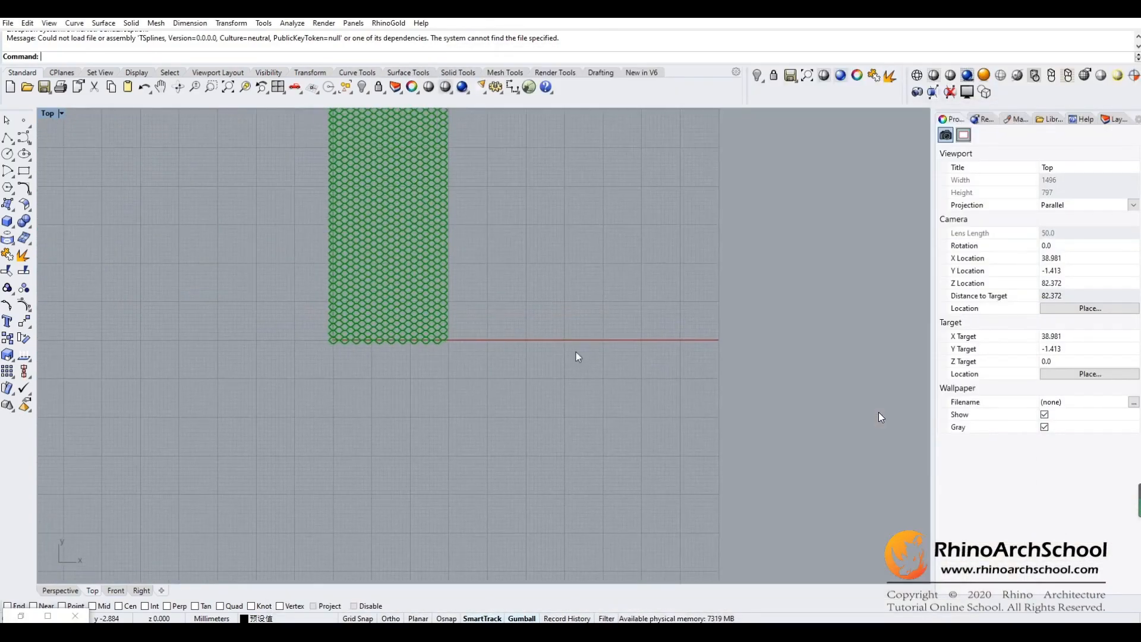
{"action": "scroll", "coordinate": [369, 365], "scroll_direction": "up", "scroll_amount": 8}
{"action": "left_click", "coordinate": [8, 137]}
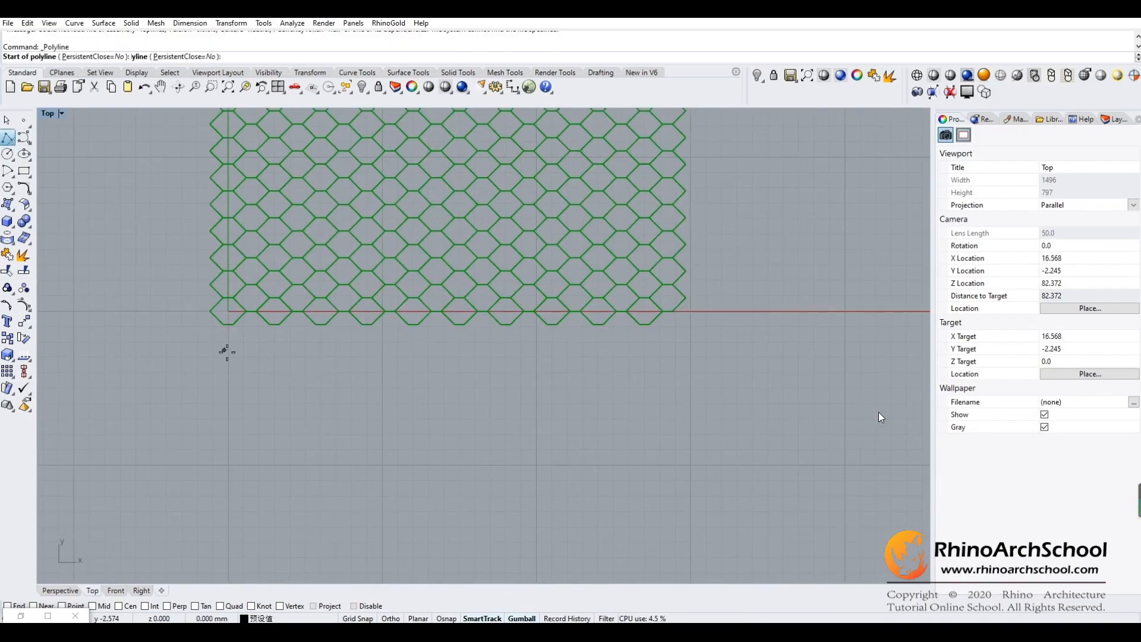
{"action": "left_click", "coordinate": [216, 351]}
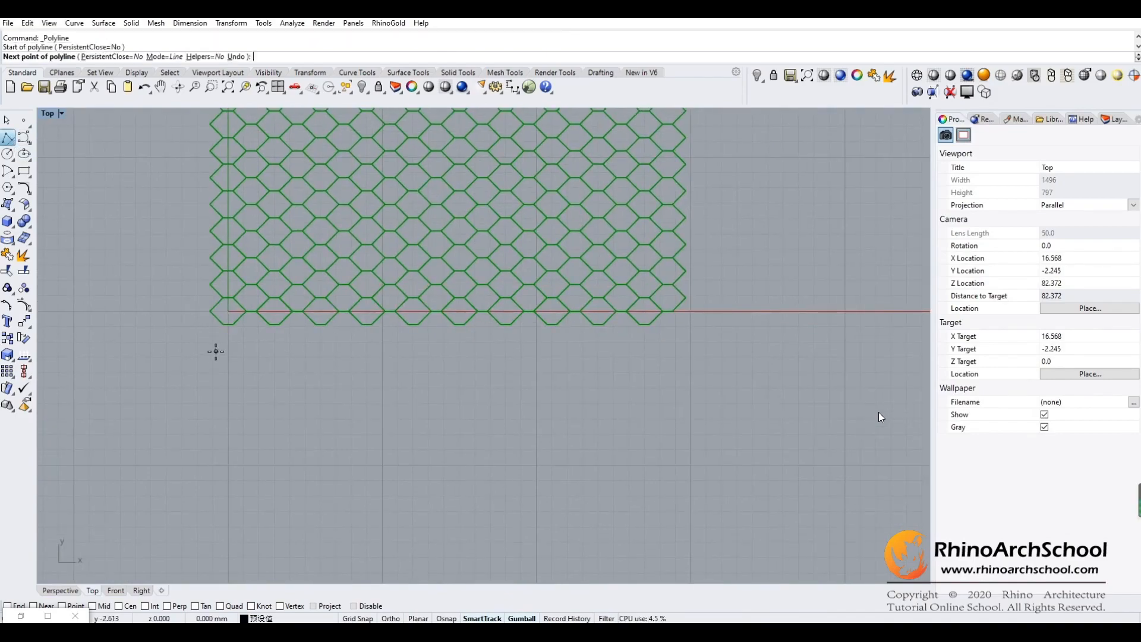
{"action": "left_click", "coordinate": [686, 362]}
{"action": "key", "text": "Return"}
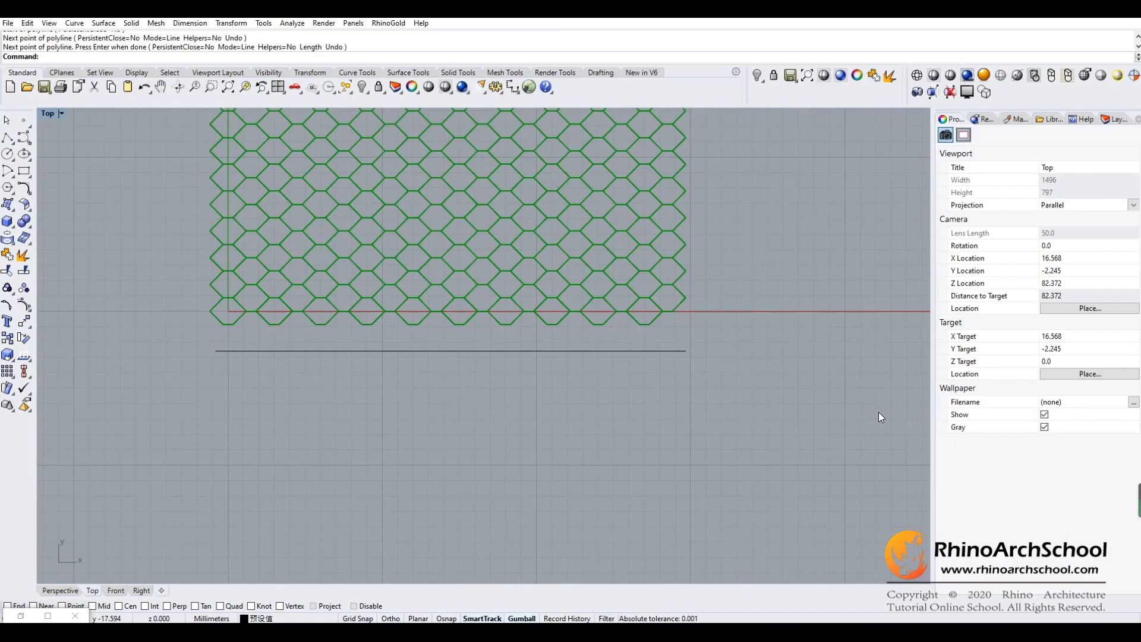
- Reopen the Grasshopper window beside the hexagon pattern and show the Params components above free canvas space
{"action": "left_click", "coordinate": [528, 88]}
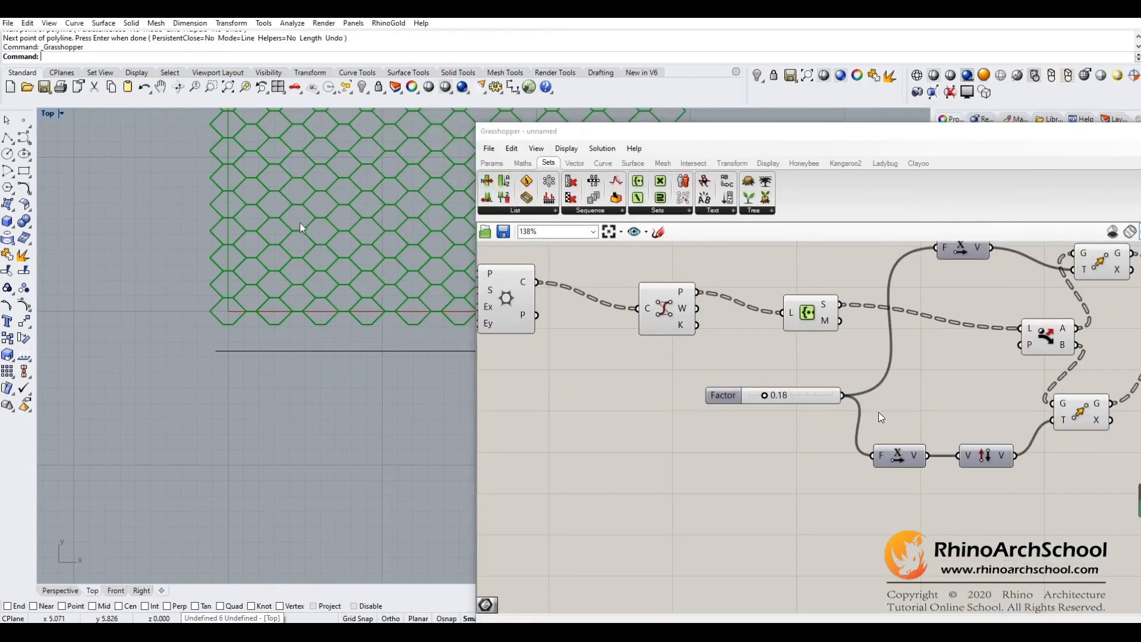
{"action": "right_click_drag", "start_coordinate": [299, 223], "coordinate": [132, 256]}
{"action": "right_click_drag", "start_coordinate": [259, 241], "coordinate": [278, 286]}
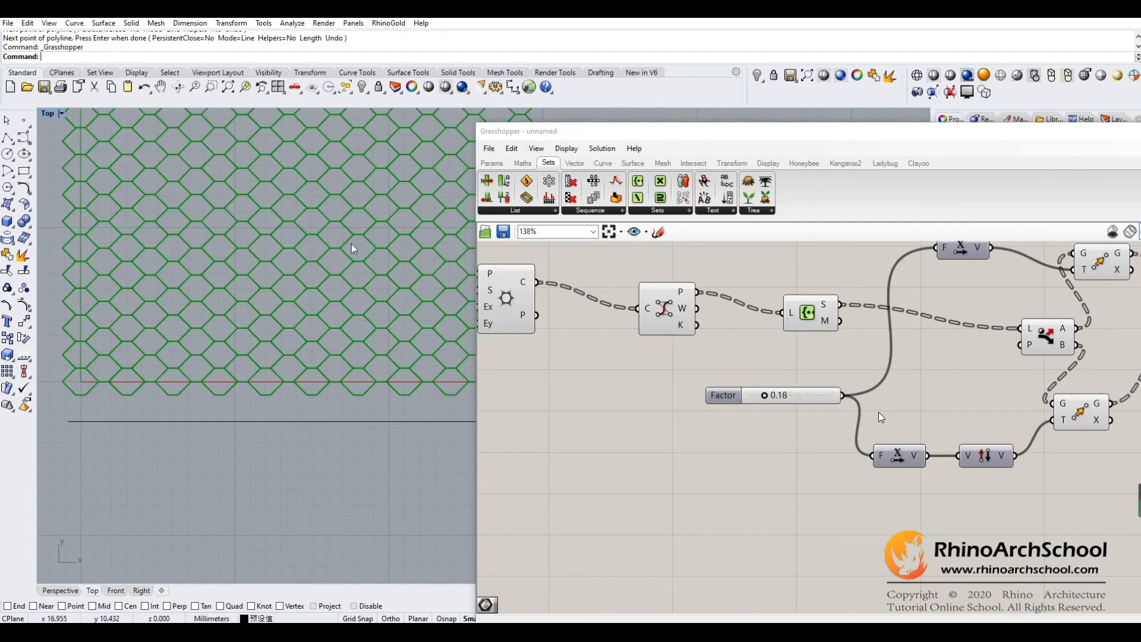
{"action": "right_click_drag", "start_coordinate": [350, 324], "coordinate": [334, 317]}
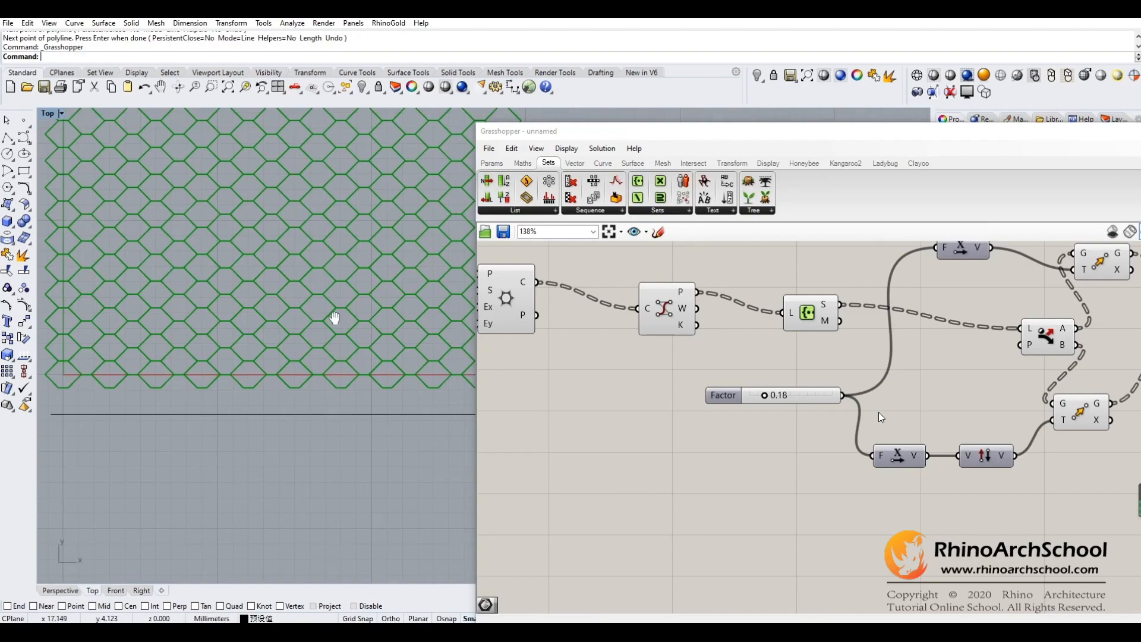
{"action": "right_click_drag", "start_coordinate": [143, 413], "coordinate": [189, 420]}
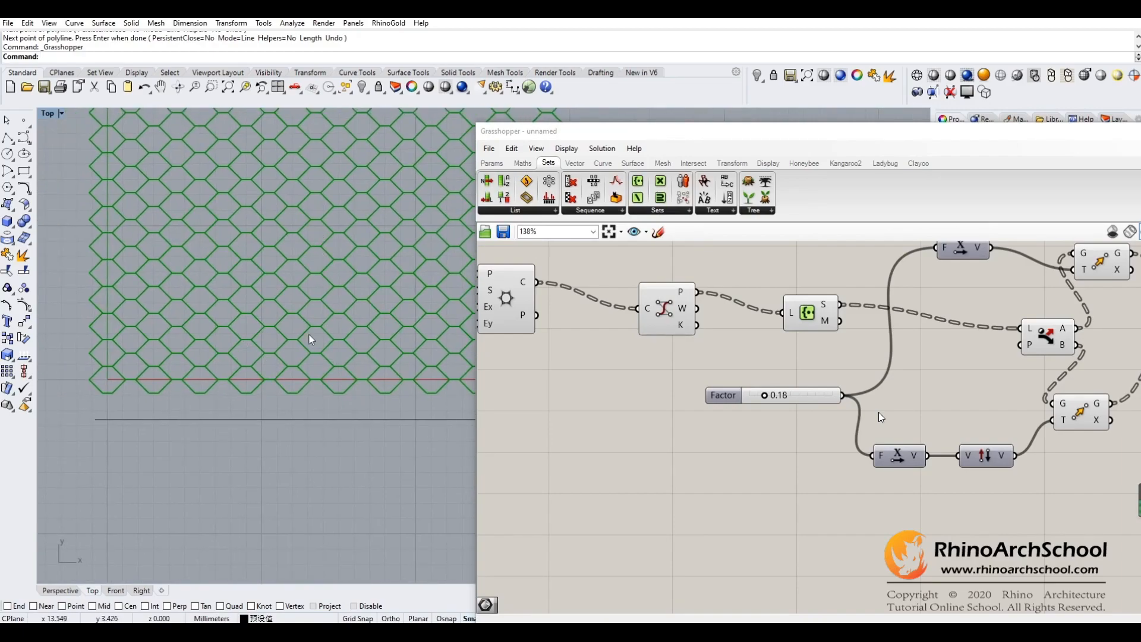
{"action": "right_click_drag", "start_coordinate": [373, 338], "coordinate": [330, 331]}
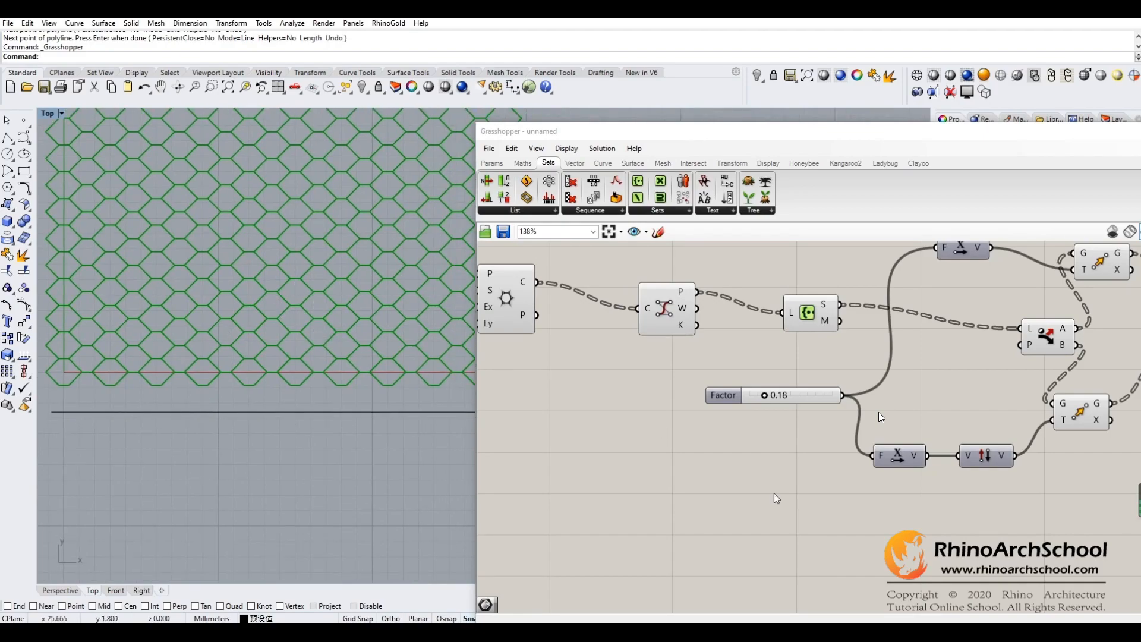
{"action": "right_click_drag", "start_coordinate": [774, 493], "coordinate": [763, 431]}
{"action": "left_click", "coordinate": [491, 163]}
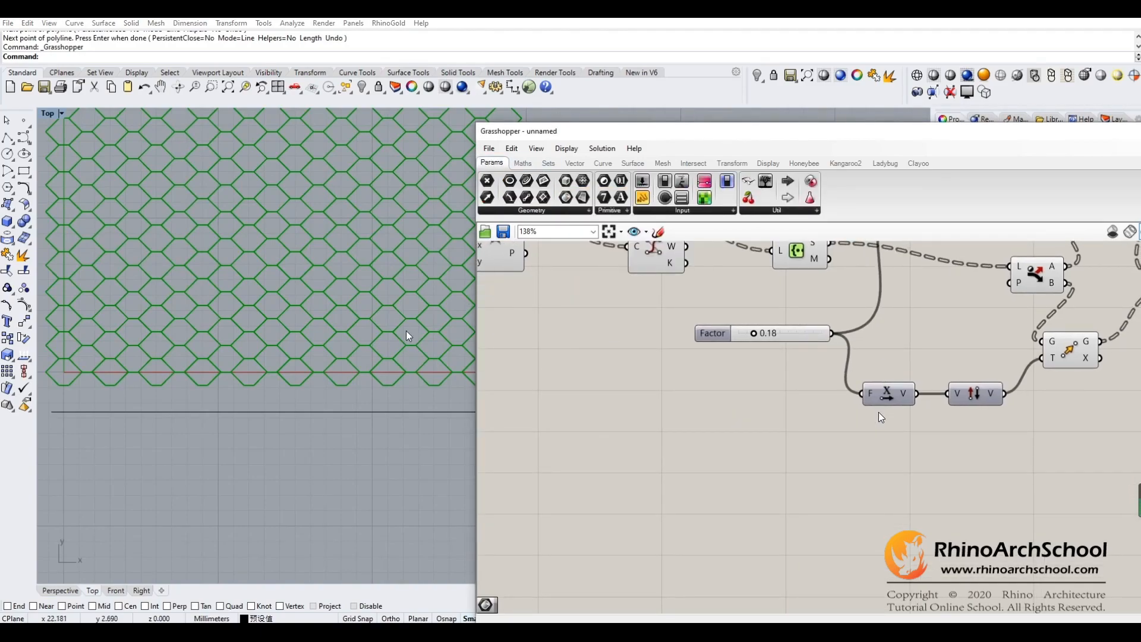
- Draw a vertical polyline about 2.6 mm long from a hexagon corner on the X axis down to the horizontal line
{"action": "scroll", "coordinate": [374, 339], "scroll_direction": "up", "scroll_amount": 10}
{"action": "right_click_drag", "start_coordinate": [306, 362], "coordinate": [355, 318]}
{"action": "left_click", "coordinate": [23, 137]}
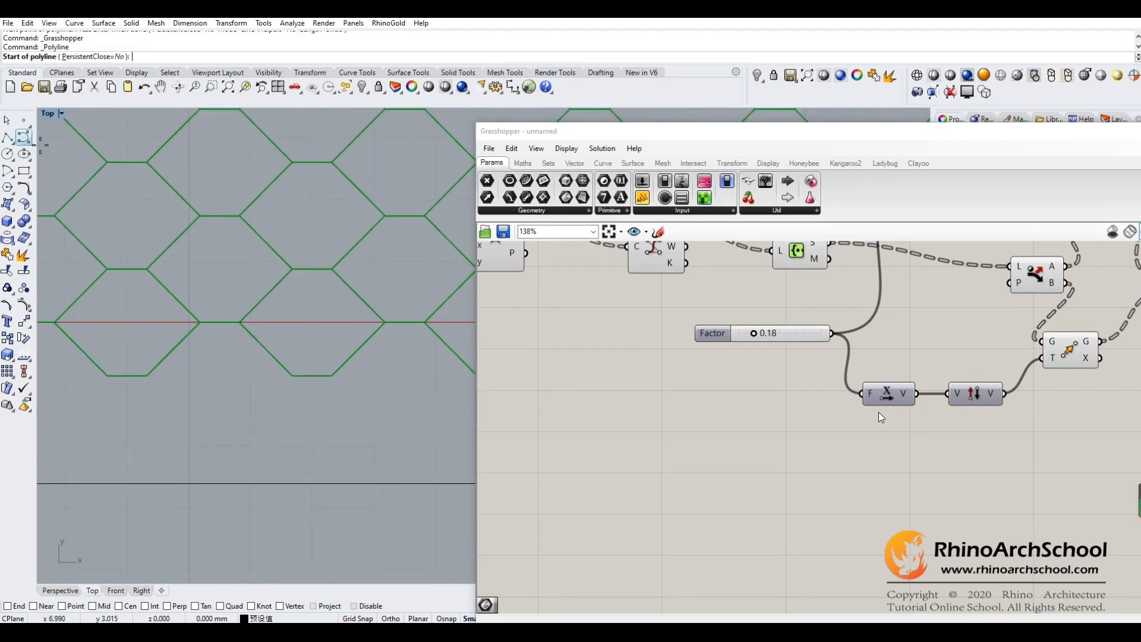
{"action": "left_click", "coordinate": [240, 322]}
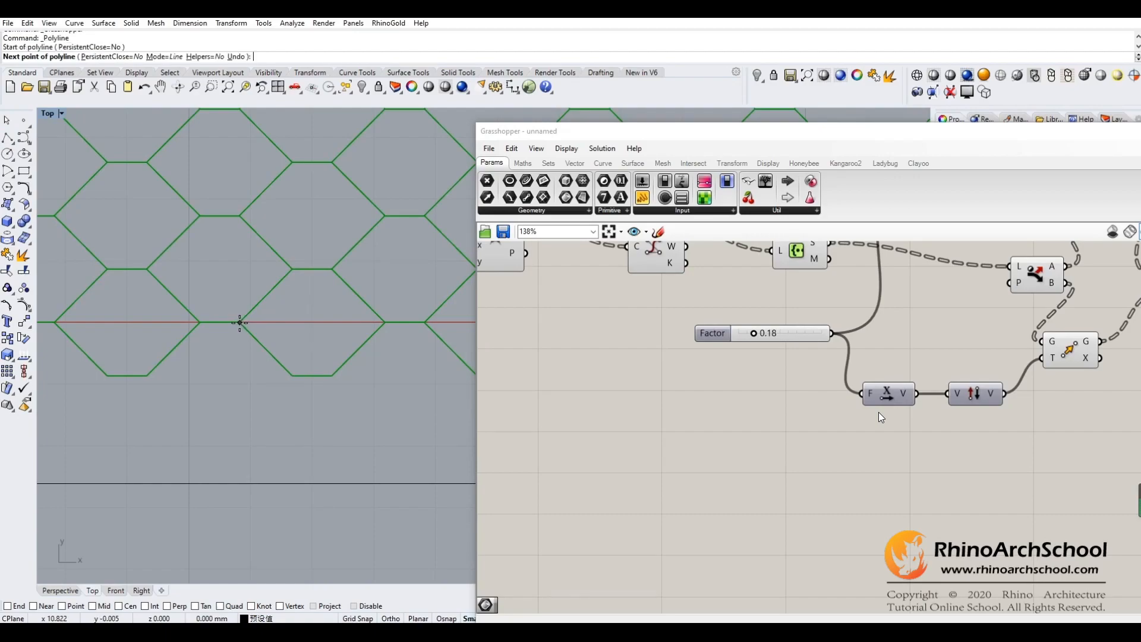
{"action": "left_click", "coordinate": [240, 483]}
{"action": "right_click", "coordinate": [276, 449]}
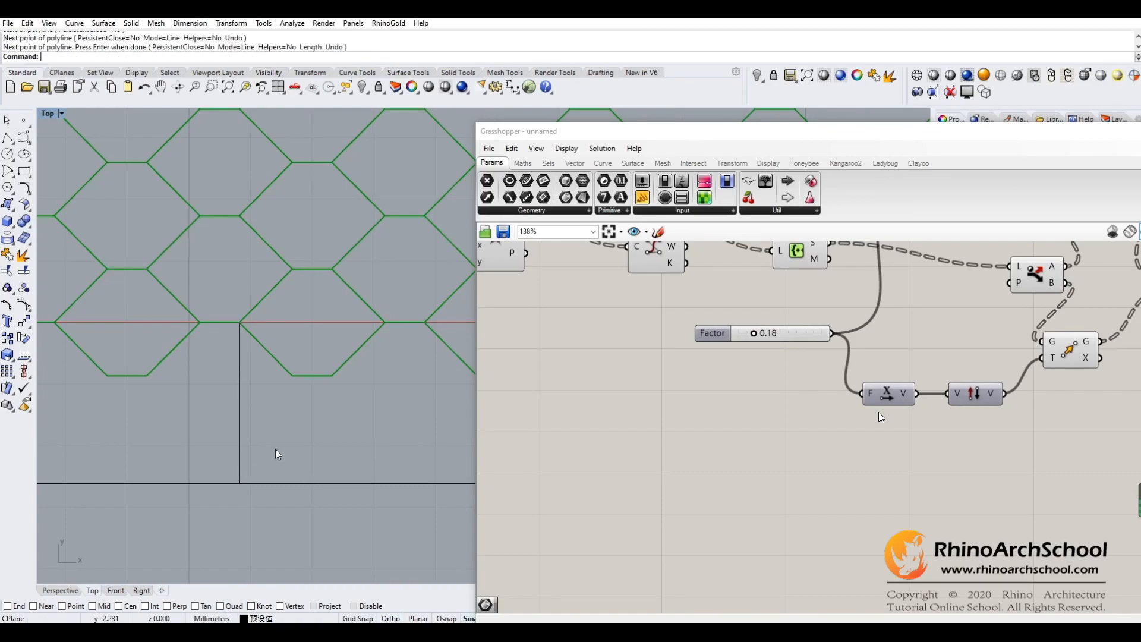
- Draw a vertical polyline from a hexagon corner two rows above the X axis down to the horizontal line
{"action": "right_click_drag", "start_coordinate": [367, 394], "coordinate": [325, 422]}
{"action": "right_click", "coordinate": [361, 338]}
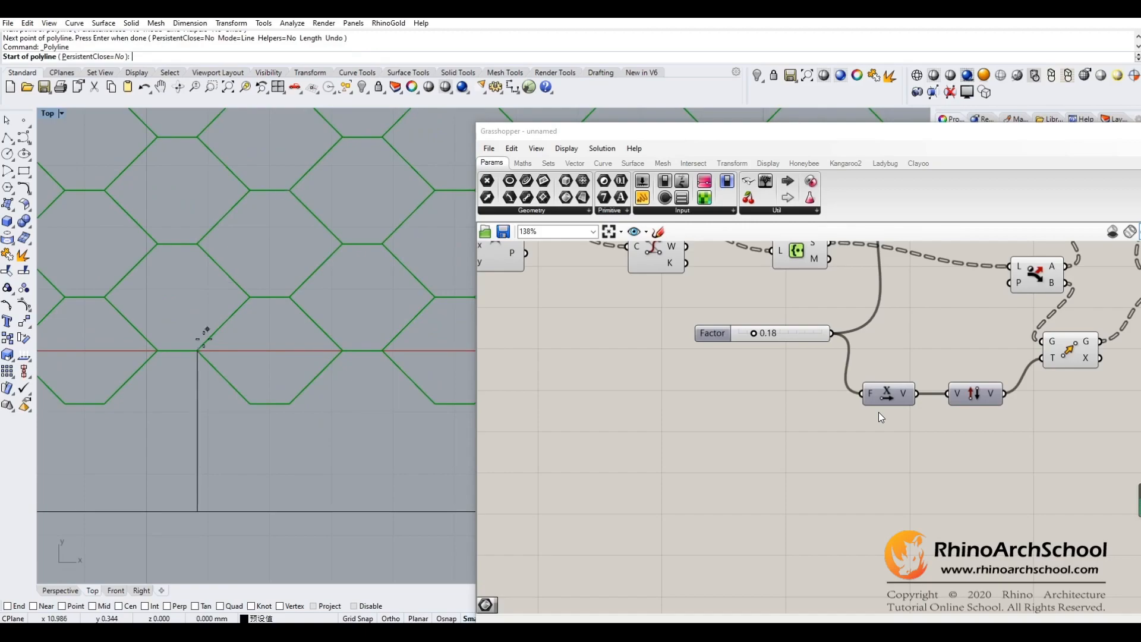
{"action": "left_click", "coordinate": [290, 189]}
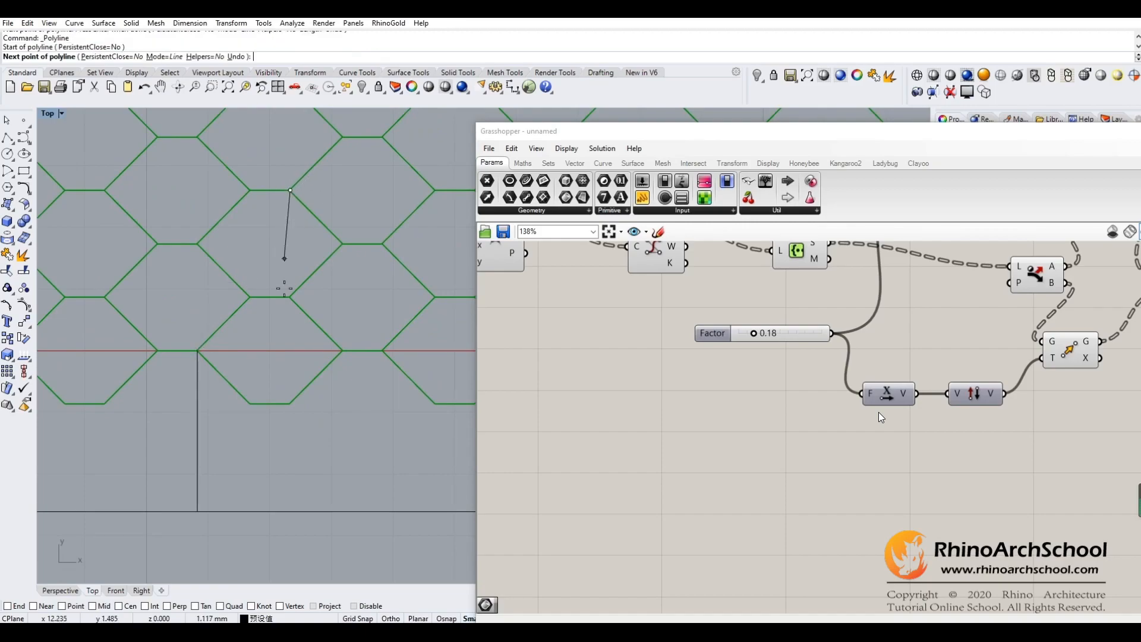
{"action": "left_click", "coordinate": [289, 511], "text": "shift"}
{"action": "right_click", "coordinate": [351, 480]}
{"action": "mouse_move", "coordinate": [354, 443]}
{"action": "right_mouse_down"}
{"action": "mouse_move", "coordinate": [379, 439]}
{"action": "mouse_move", "coordinate": [359, 433]}
{"action": "right_mouse_up"}
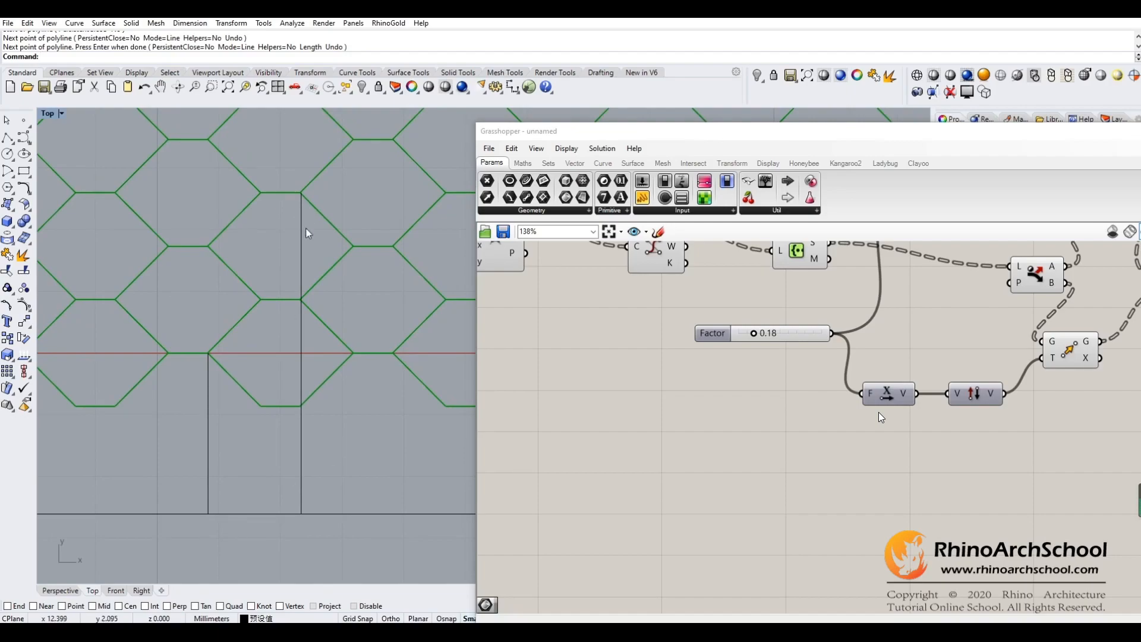
- Examine how far the hexagon corners at different heights lie from the horizontal line, using the two vertical polylines
{"action": "mouse_move", "coordinate": [376, 422]}
{"action": "right_mouse_down"}
{"action": "mouse_move", "coordinate": [400, 425]}
{"action": "mouse_move", "coordinate": [390, 431]}
{"action": "right_mouse_up"}
{"action": "right_click_drag", "start_coordinate": [340, 318], "coordinate": [338, 285]}
{"action": "right_click_drag", "start_coordinate": [393, 416], "coordinate": [369, 424]}
{"action": "right_click_drag", "start_coordinate": [374, 299], "coordinate": [371, 323]}
{"action": "right_click_drag", "start_coordinate": [347, 366], "coordinate": [408, 298]}
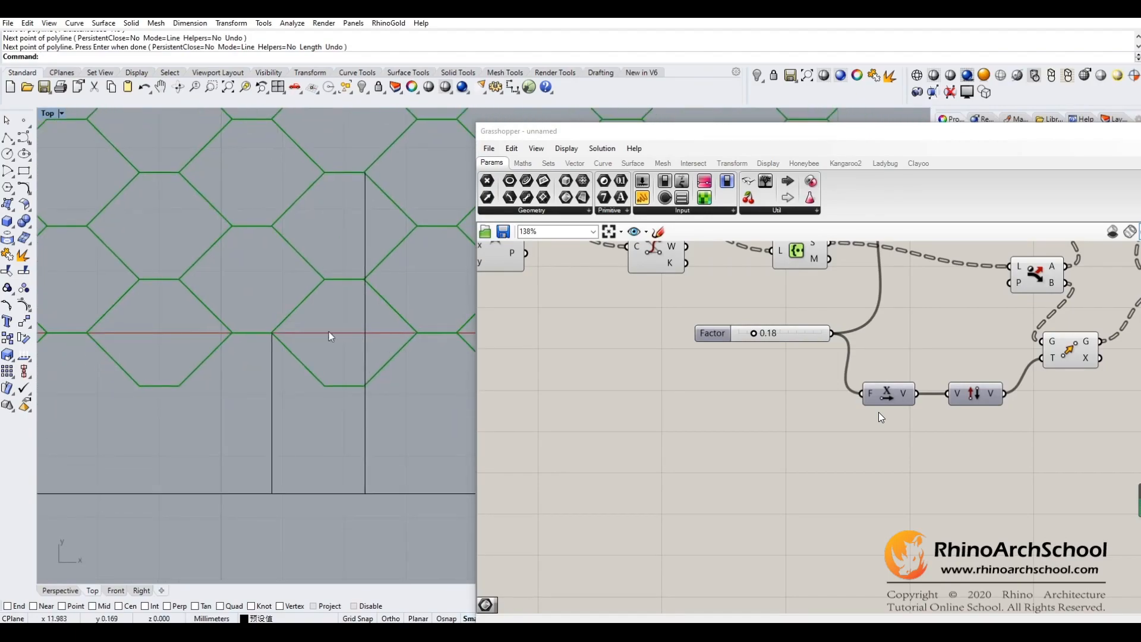
{"action": "right_click_drag", "start_coordinate": [276, 346], "coordinate": [315, 327]}
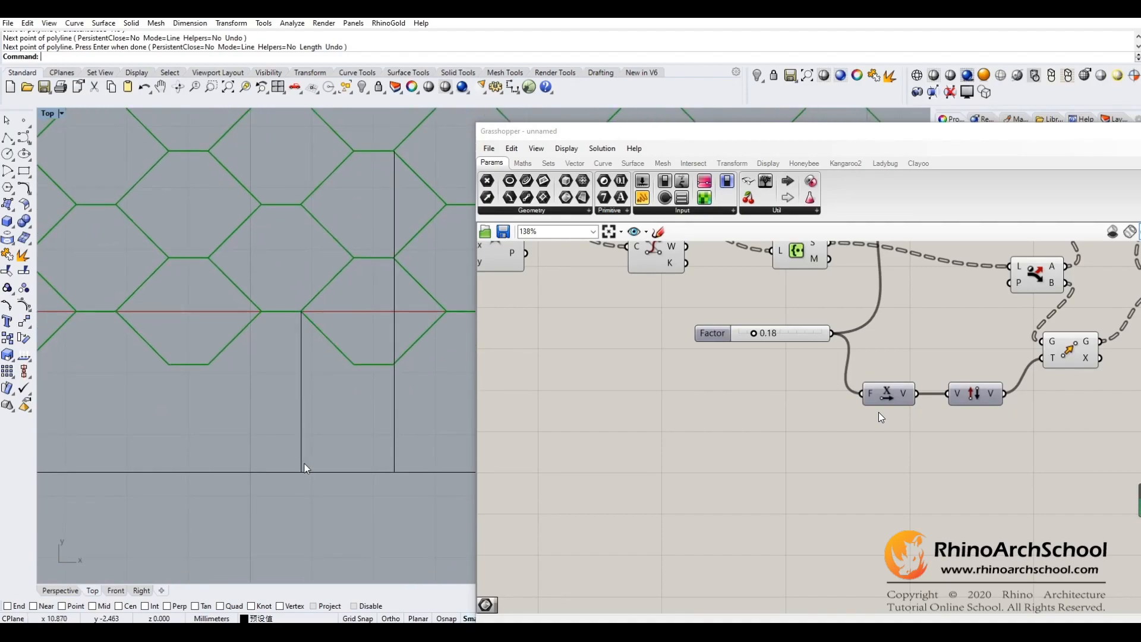
{"action": "right_click_drag", "start_coordinate": [359, 408], "coordinate": [344, 468]}
{"action": "right_click_drag", "start_coordinate": [343, 397], "coordinate": [290, 372]}
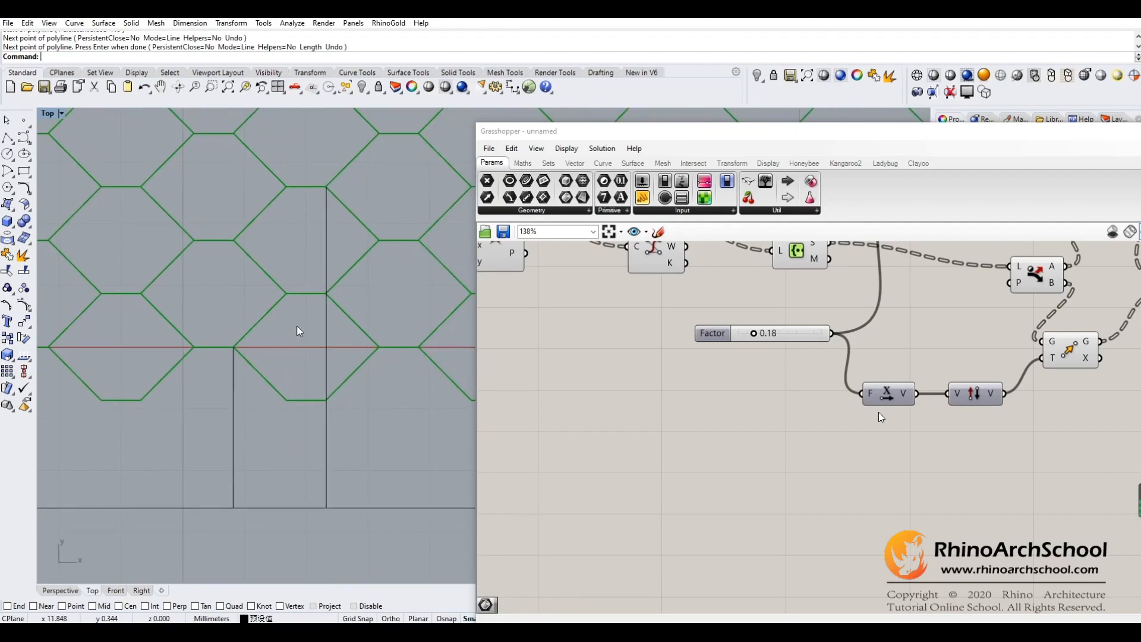
{"action": "right_click_drag", "start_coordinate": [317, 188], "coordinate": [311, 224]}
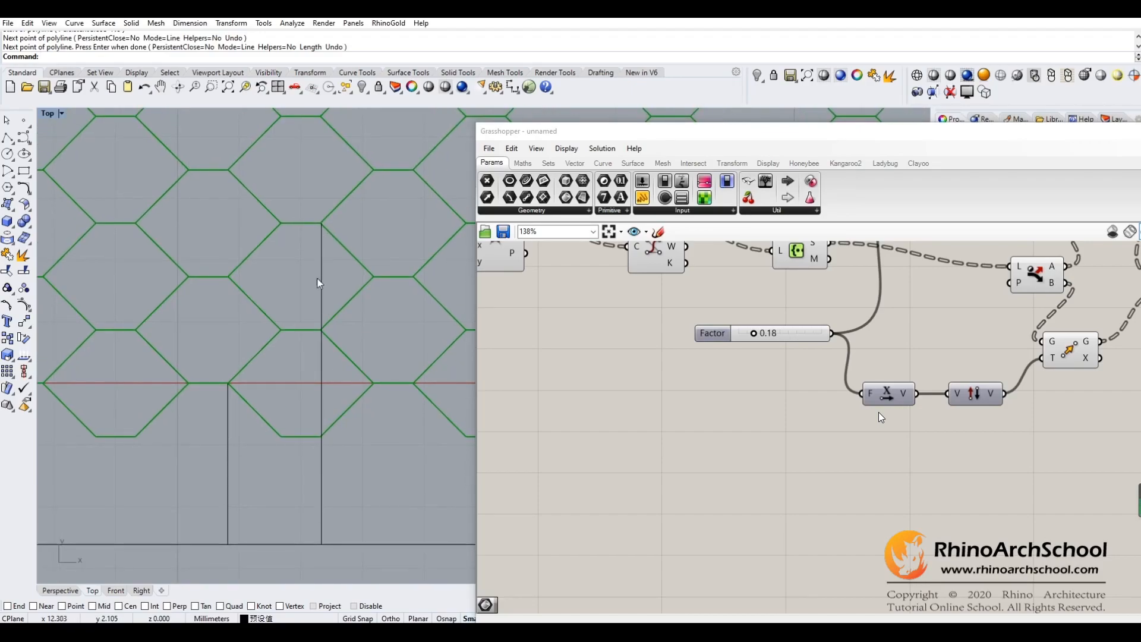
{"action": "right_click_drag", "start_coordinate": [355, 339], "coordinate": [352, 360]}
{"action": "right_click_drag", "start_coordinate": [363, 294], "coordinate": [354, 311]}
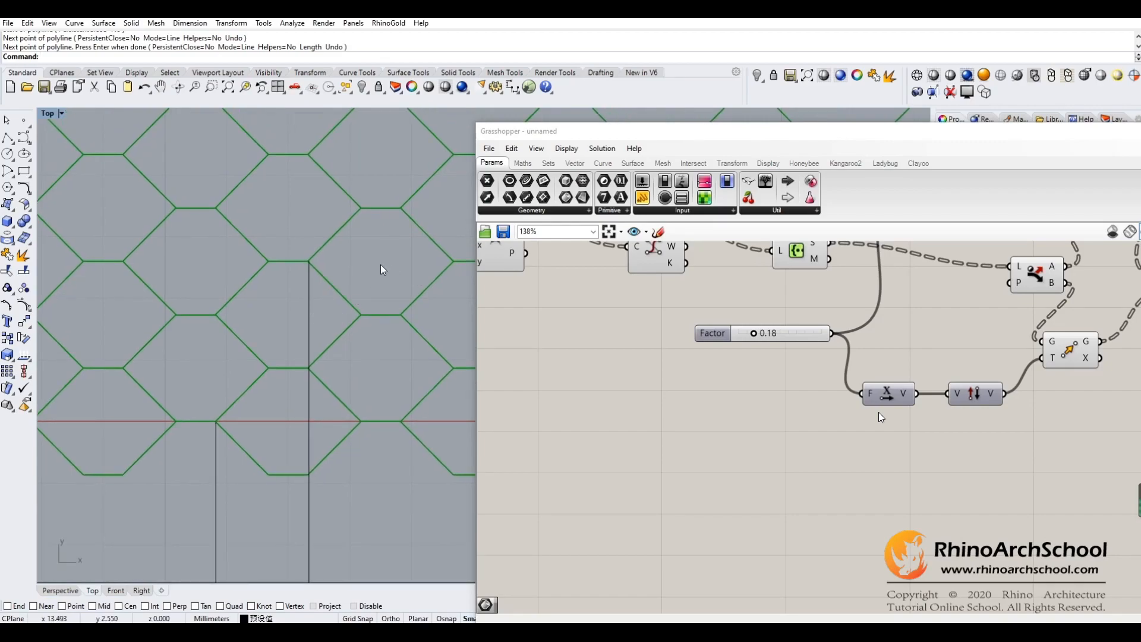
{"action": "mouse_move", "coordinate": [380, 265]}
{"action": "right_mouse_down"}
{"action": "mouse_move", "coordinate": [385, 219]}
{"action": "mouse_move", "coordinate": [387, 258]}
{"action": "mouse_move", "coordinate": [401, 246]}
{"action": "mouse_move", "coordinate": [383, 250]}
{"action": "right_mouse_up"}
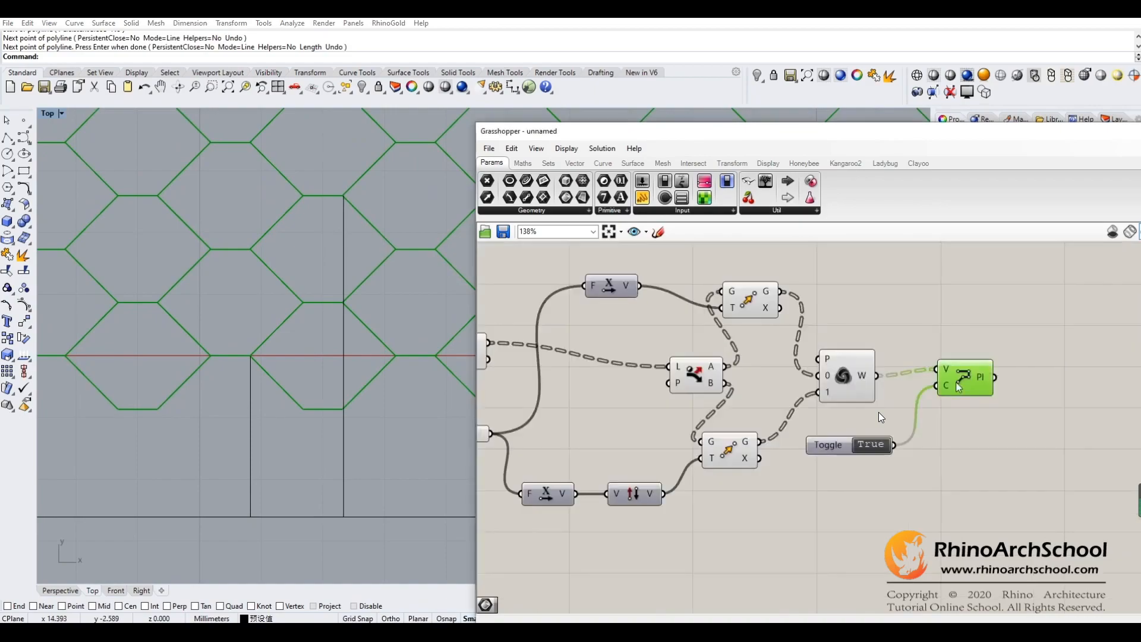
- Delete the two vertical polylines between the hexagon corners and the horizontal line
{"action": "right_click_drag", "start_coordinate": [652, 574], "coordinate": [920, 465]}
{"action": "right_click_drag", "start_coordinate": [734, 478], "coordinate": [896, 483]}
{"action": "right_click_drag", "start_coordinate": [676, 479], "coordinate": [826, 505]}
{"action": "right_click_drag", "start_coordinate": [716, 478], "coordinate": [756, 483]}
{"action": "left_click_drag", "start_coordinate": [391, 458], "coordinate": [194, 465]}
{"action": "key", "text": "Delete"}
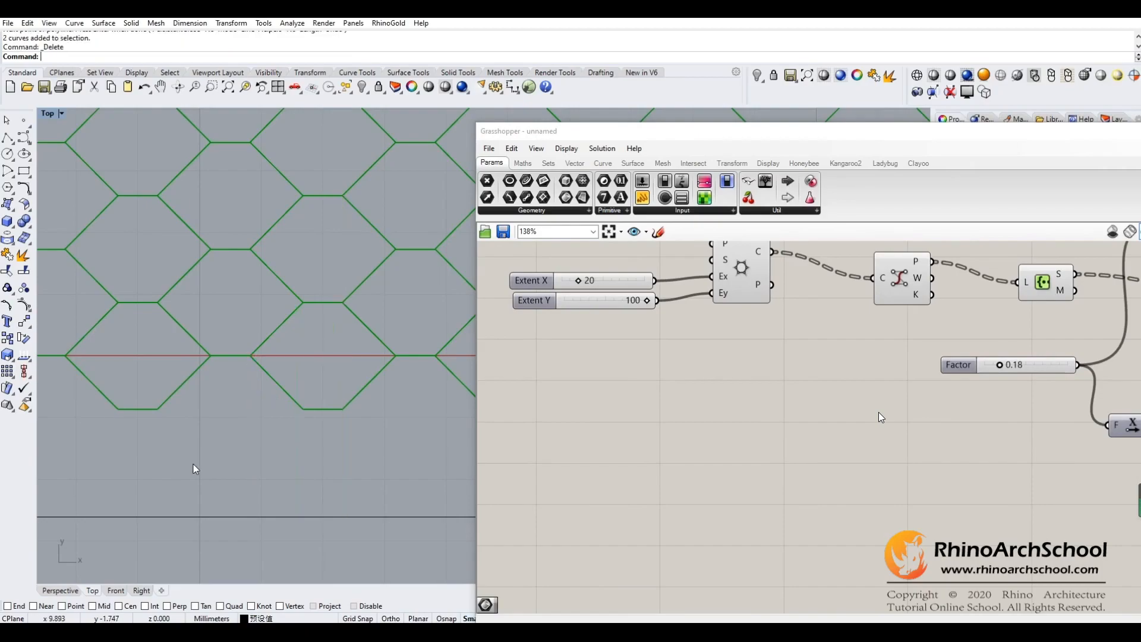
- Place a Line parameter in the free canvas space below the Extent X and Extent Y sliders
{"action": "scroll", "coordinate": [194, 465], "scroll_direction": "down", "scroll_amount": 3}
{"action": "scroll", "coordinate": [229, 455], "scroll_direction": "up", "scroll_amount": 3}
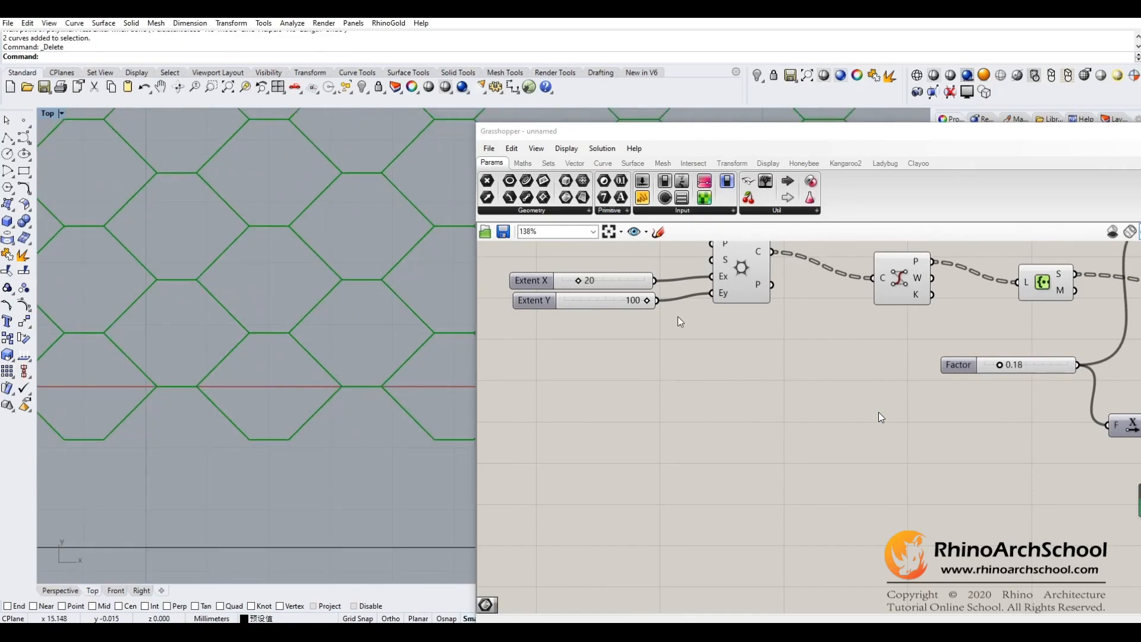
{"action": "left_click_drag", "start_coordinate": [526, 198], "coordinate": [659, 446]}
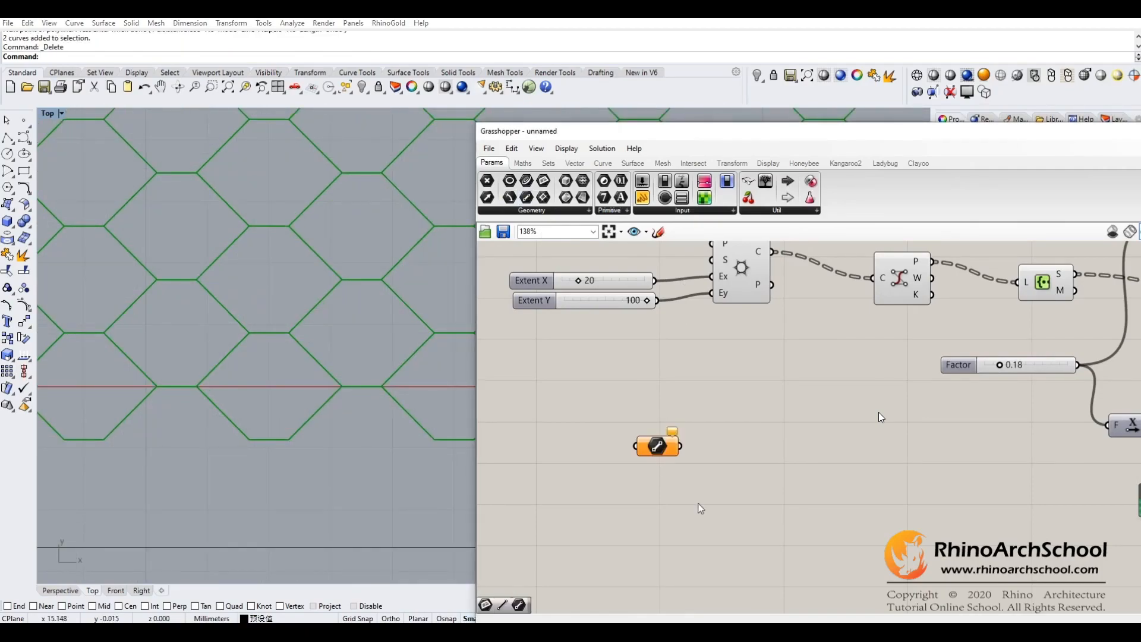
{"action": "right_click_drag", "start_coordinate": [698, 504], "coordinate": [750, 447]}
{"action": "left_click_drag", "start_coordinate": [712, 393], "coordinate": [725, 404]}
- Set one line in the Line parameter by drawing it about 30 mm long, just above the horizontal polyline
{"action": "right_click", "coordinate": [725, 404]}
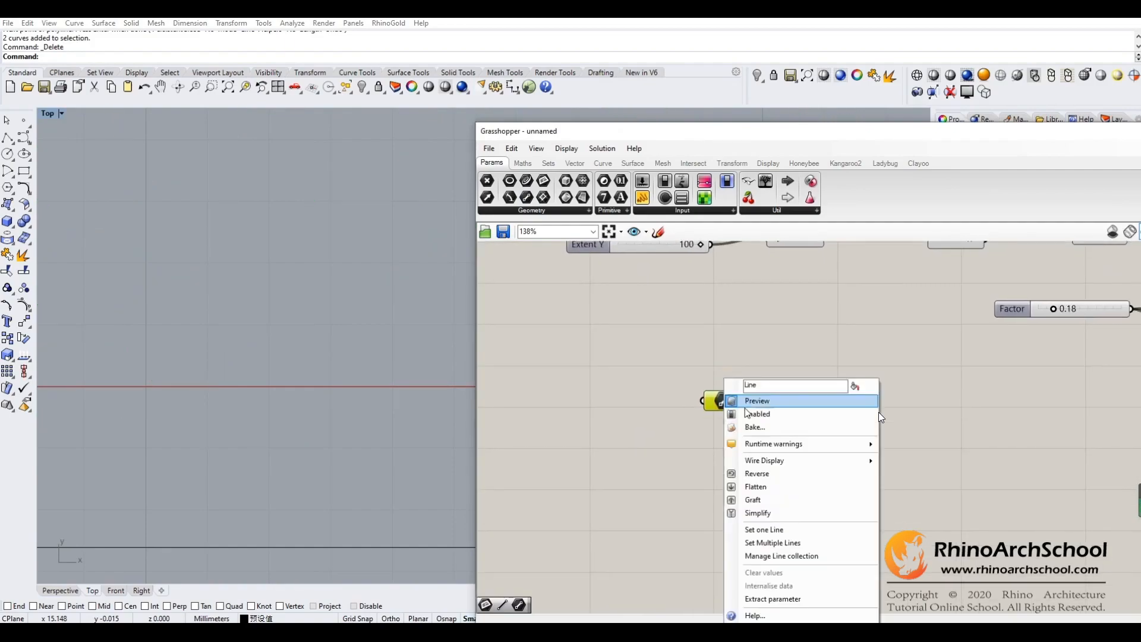
{"action": "left_click", "coordinate": [790, 532]}
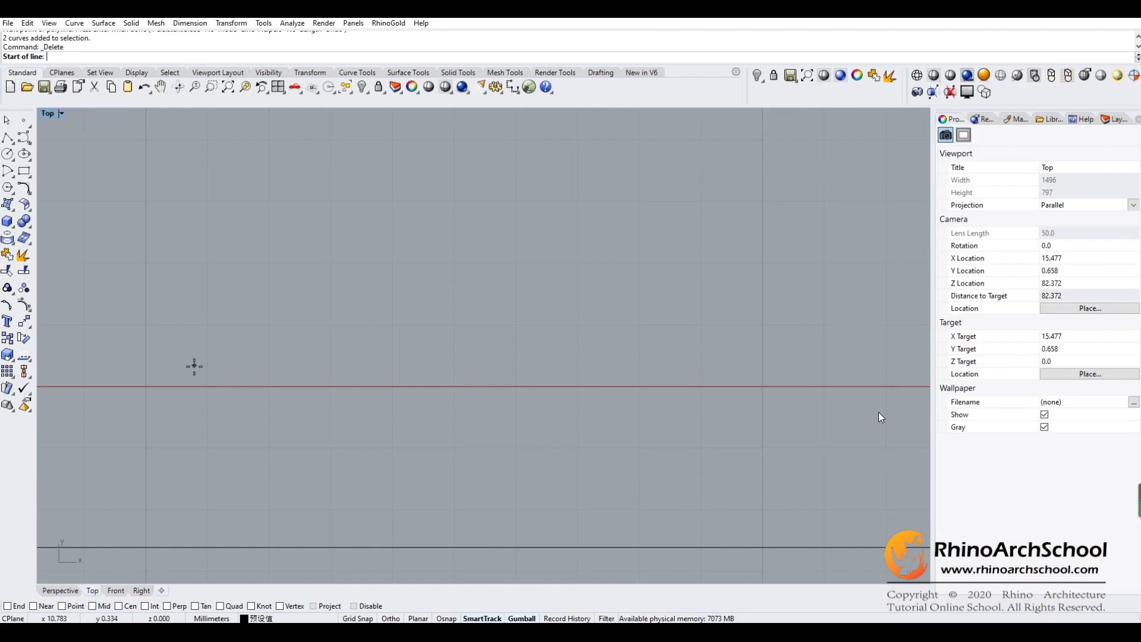
{"action": "scroll", "coordinate": [259, 481], "scroll_direction": "down", "scroll_amount": 5}
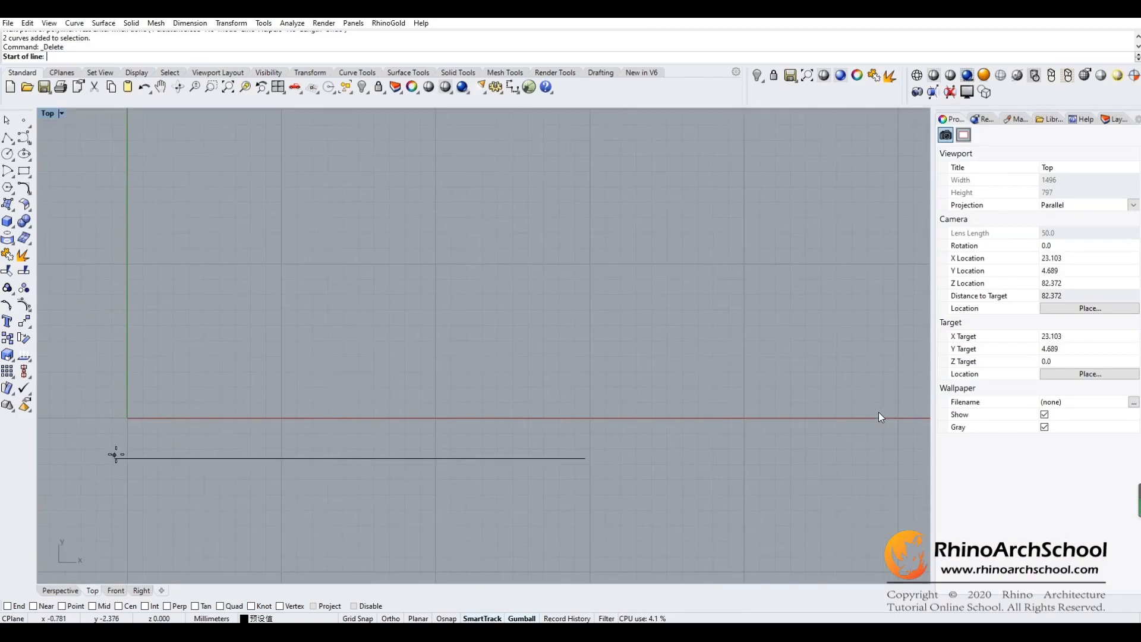
{"action": "left_click", "coordinate": [116, 454]}
{"action": "left_click", "coordinate": [584, 455]}
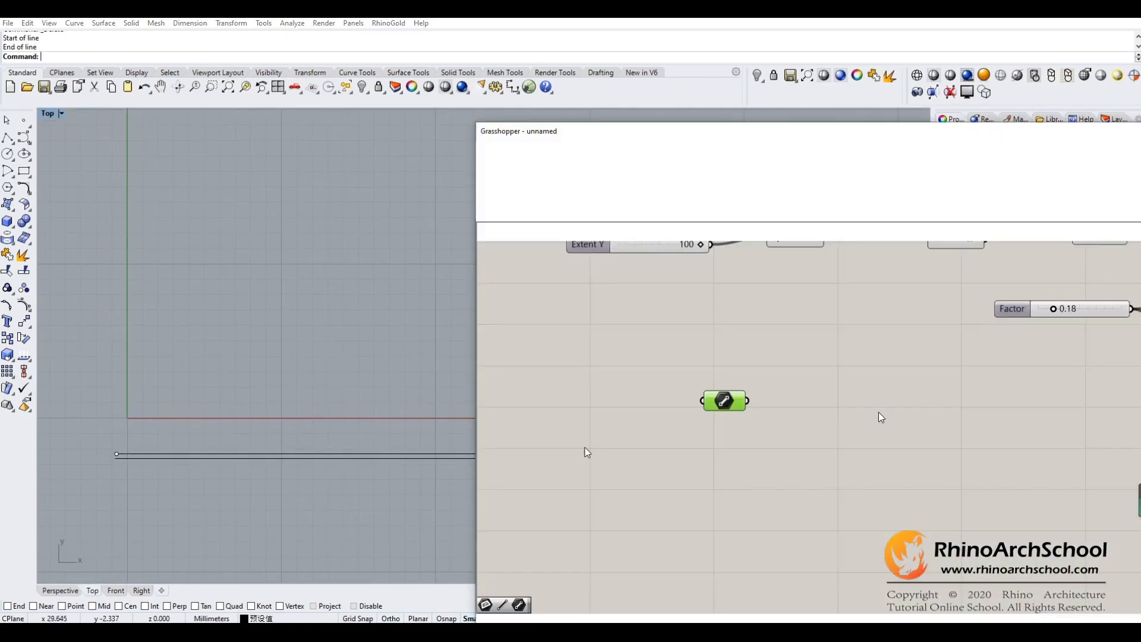
- Delete the original horizontal polyline, keeping the line stored in the Line parameter
{"action": "left_click", "coordinate": [327, 460]}
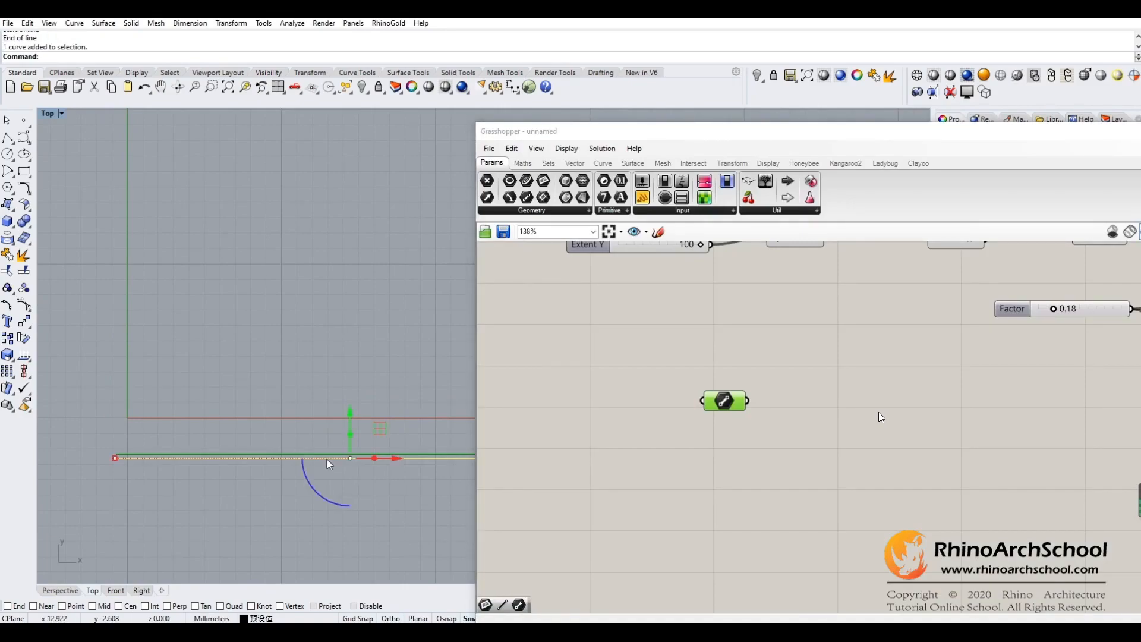
{"action": "key", "text": "Delete"}
{"action": "right_click_drag", "start_coordinate": [327, 459], "coordinate": [247, 482]}
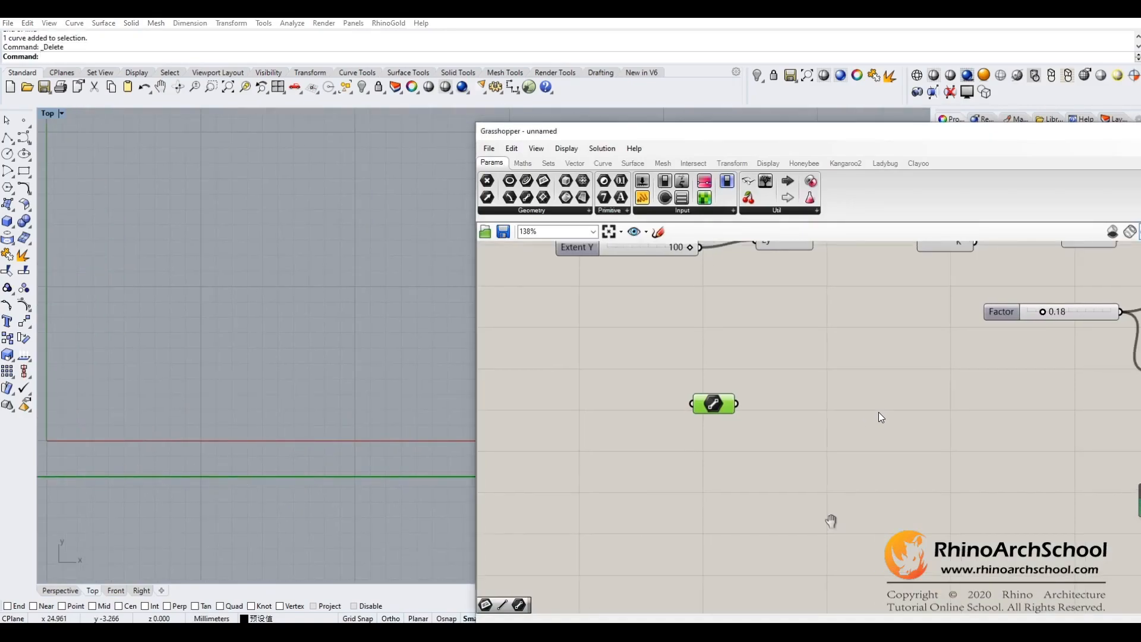
- Place a Curve Closest Point component beside the Line parameter
{"action": "right_click_drag", "start_coordinate": [854, 466], "coordinate": [754, 513]}
{"action": "left_click", "coordinate": [687, 448]}
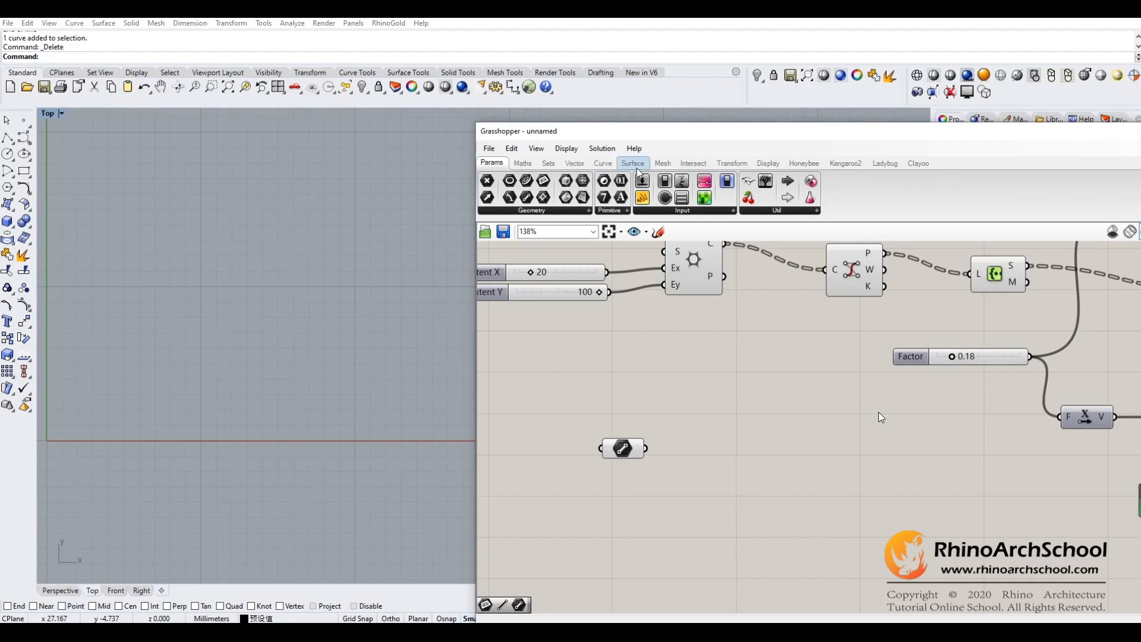
{"action": "left_click", "coordinate": [604, 163]}
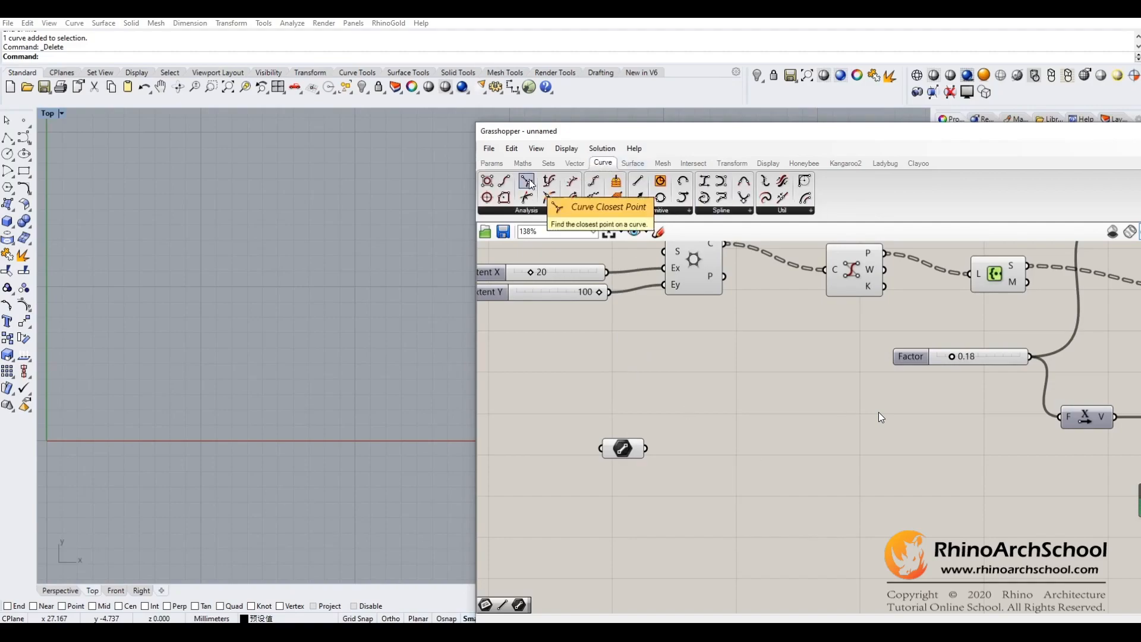
{"action": "left_click_drag", "start_coordinate": [530, 184], "coordinate": [810, 477]}
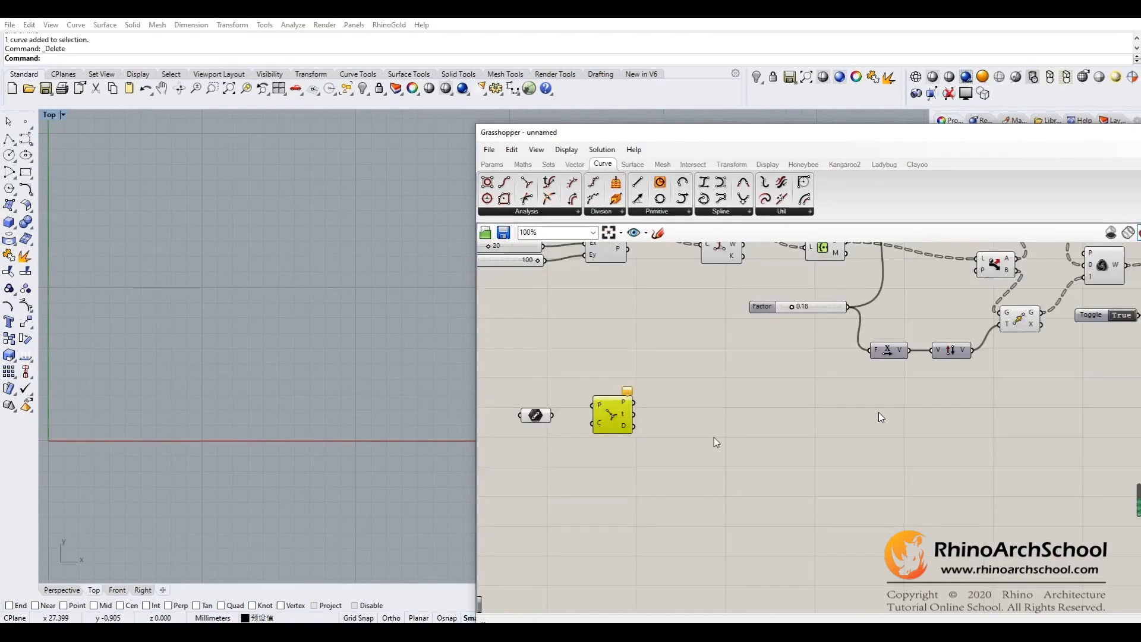
{"action": "right_click_drag", "start_coordinate": [714, 437], "coordinate": [660, 470]}
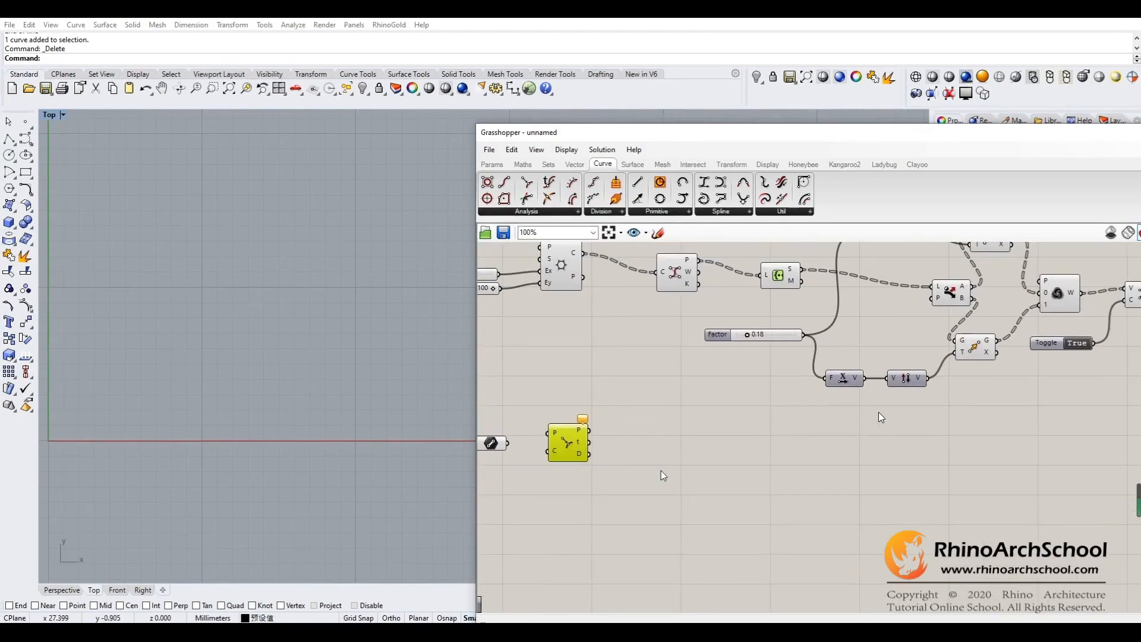
- Move the Curve Closest Point component and the Line parameter side by side into the space below the Move component
{"action": "left_click_drag", "start_coordinate": [569, 450], "coordinate": [1040, 453]}
{"action": "left_click_drag", "start_coordinate": [490, 443], "coordinate": [959, 454]}
{"action": "right_click_drag", "start_coordinate": [951, 505], "coordinate": [792, 509]}
{"action": "left_click_drag", "start_coordinate": [796, 461], "coordinate": [755, 469]}
{"action": "left_click_drag", "start_coordinate": [855, 457], "coordinate": [844, 462]}
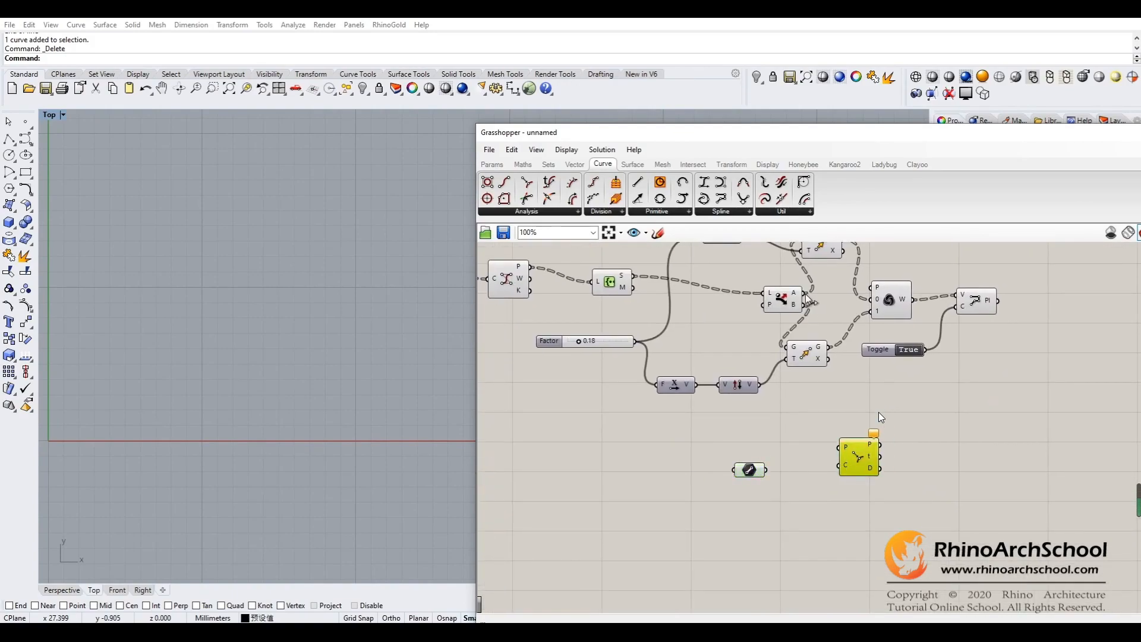
- Connect Dispatch output A to Curve Closest Point's P input and the Line to its C input, and check the Distance output
{"action": "left_click_drag", "start_coordinate": [818, 406], "coordinate": [839, 446]}
{"action": "left_click_drag", "start_coordinate": [766, 470], "coordinate": [838, 467]}
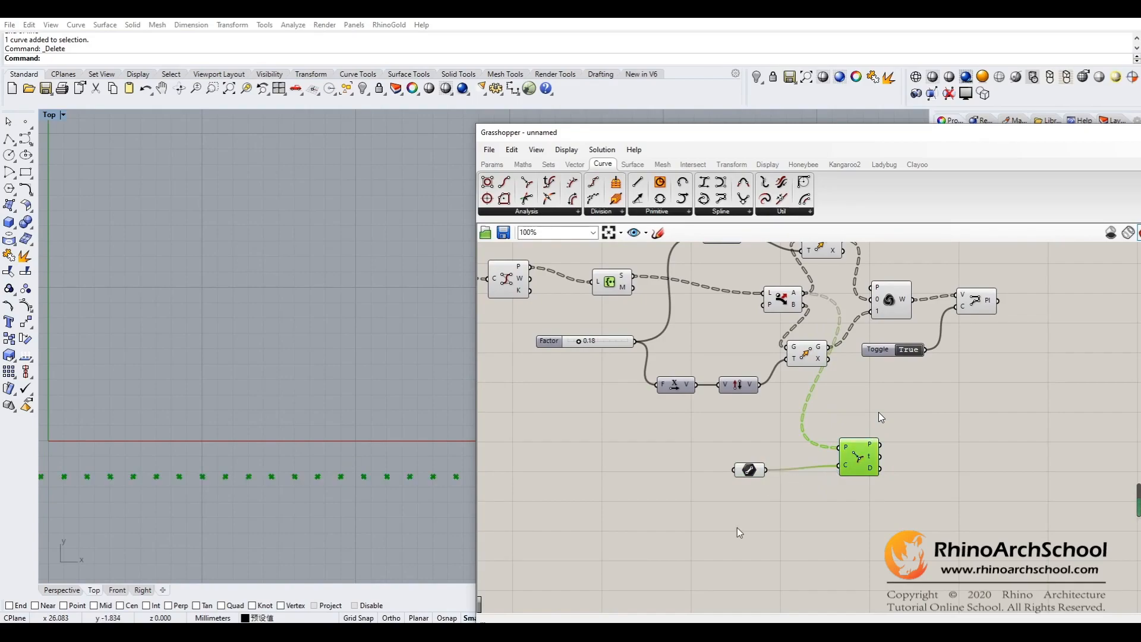
{"action": "right_click_drag", "start_coordinate": [907, 432], "coordinate": [876, 436]}
{"action": "left_click_drag", "start_coordinate": [827, 469], "coordinate": [802, 474]}
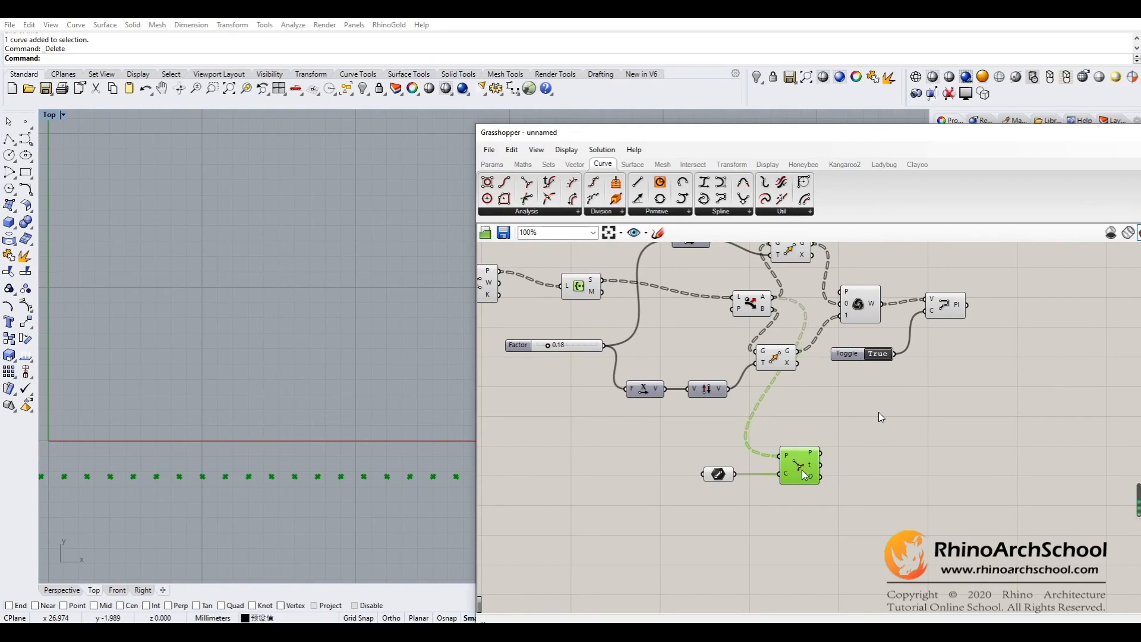
{"action": "mouse_move", "coordinate": [847, 447]}
{"action": "right_mouse_down"}
{"action": "mouse_move", "coordinate": [864, 476]}
{"action": "mouse_move", "coordinate": [834, 442]}
{"action": "right_mouse_up"}
{"action": "mouse_move", "coordinate": [802, 474]}
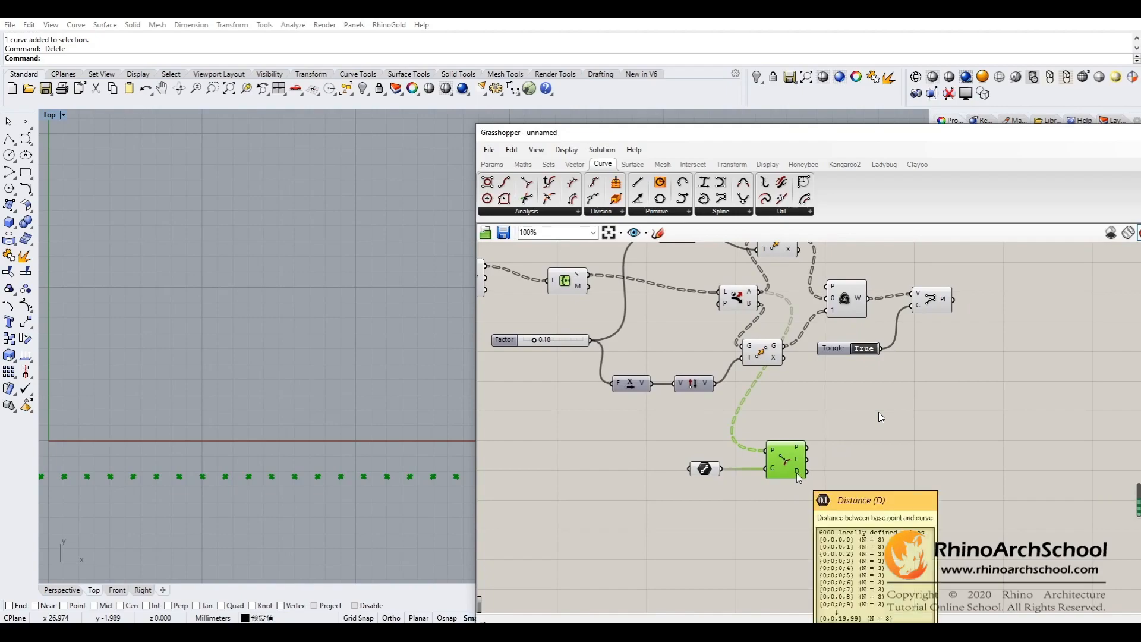
- Add a Multiplication component and connect Curve Closest Point's Distance output to its A input
{"action": "right_click_drag", "start_coordinate": [889, 450], "coordinate": [836, 440]}
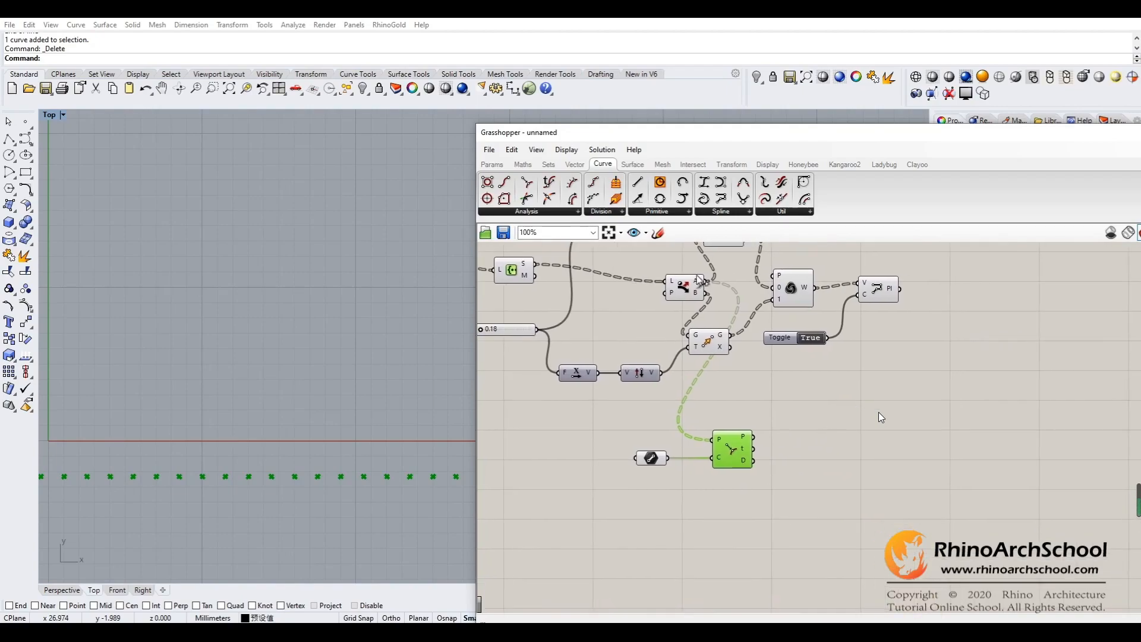
{"action": "left_click", "coordinate": [534, 168]}
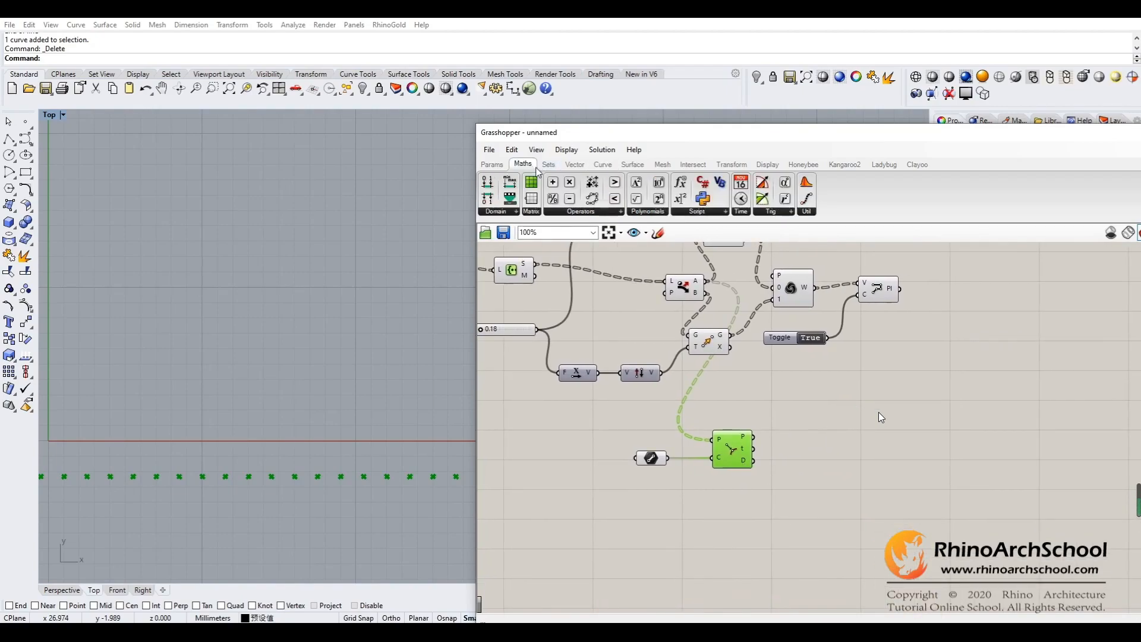
{"action": "left_click", "coordinate": [572, 186]}
{"action": "left_click", "coordinate": [826, 463]}
{"action": "left_click_drag", "start_coordinate": [825, 465], "coordinate": [797, 458]}
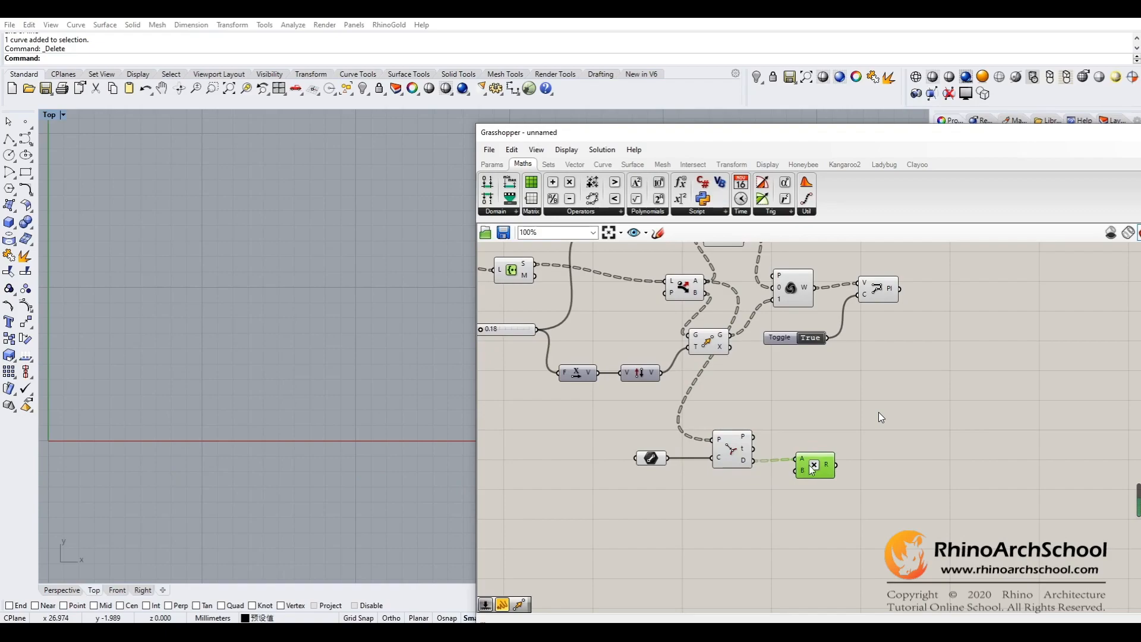
- Create a number slider with the value 0.001 and connect it to the Multiplication component's B input
{"action": "left_click", "coordinate": [742, 518]}
{"action": "right_click_drag", "start_coordinate": [742, 517], "coordinate": [746, 477]}
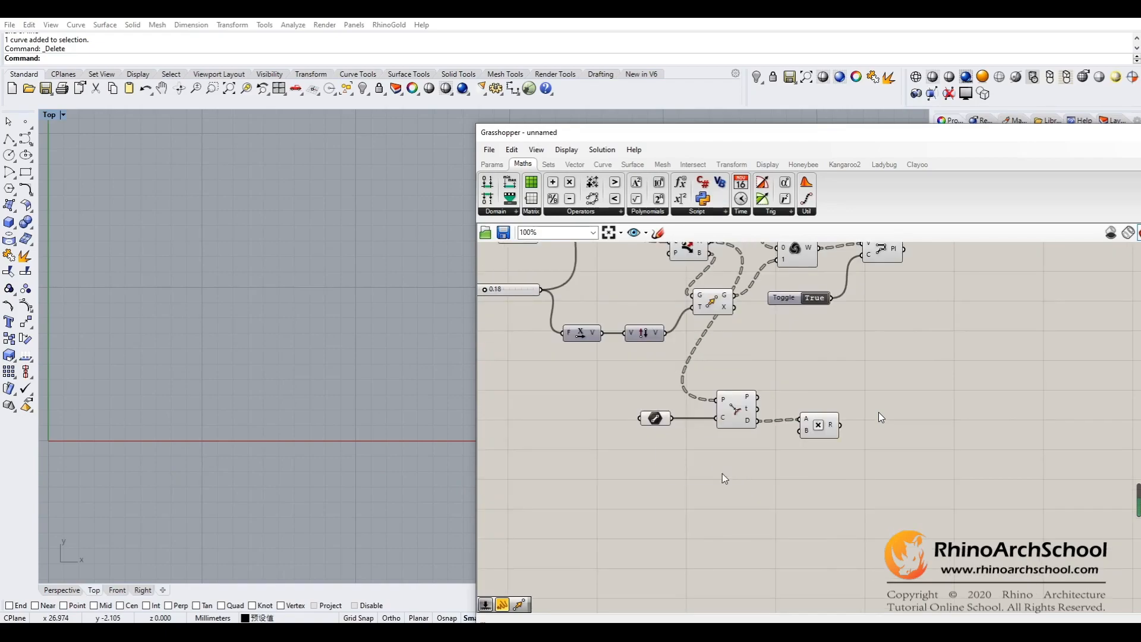
{"action": "double_click", "coordinate": [722, 473]}
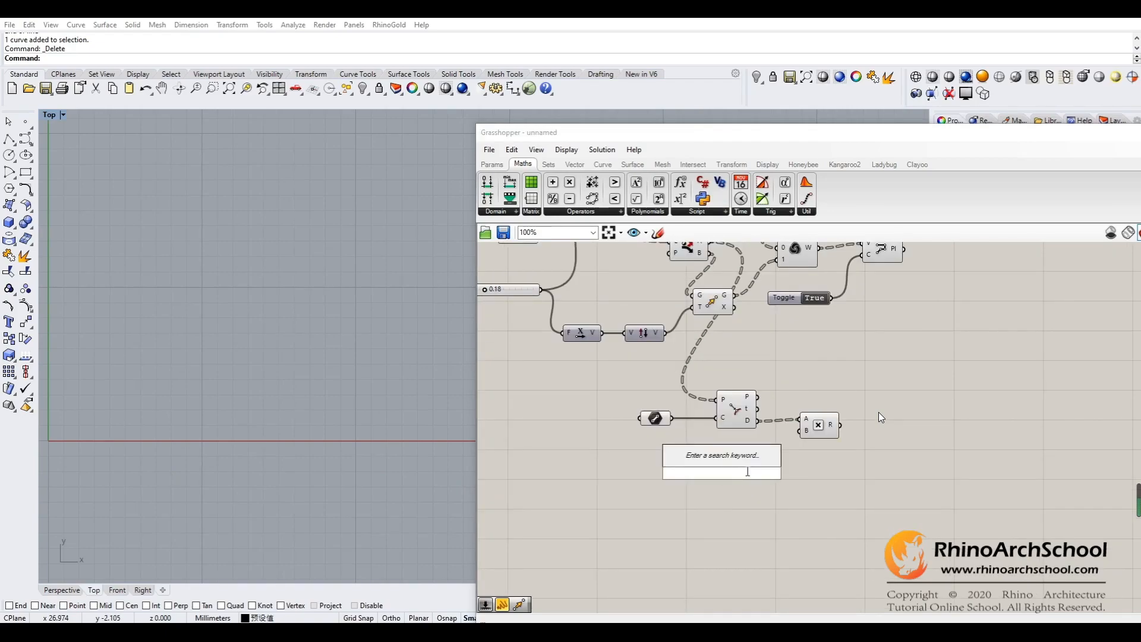
{"action": "type", "text": "0"}
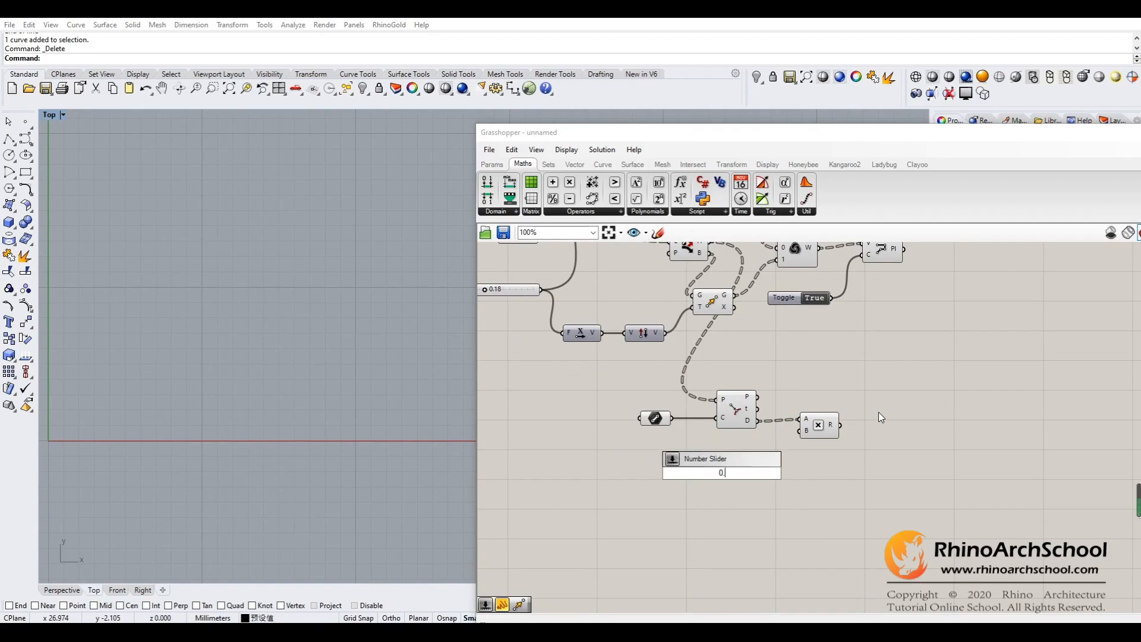
{"action": "type", "text": ".001"}
{"action": "key", "text": "Return"}
{"action": "left_click_drag", "start_coordinate": [729, 467], "coordinate": [798, 430]}
{"action": "left_click", "coordinate": [724, 466]}
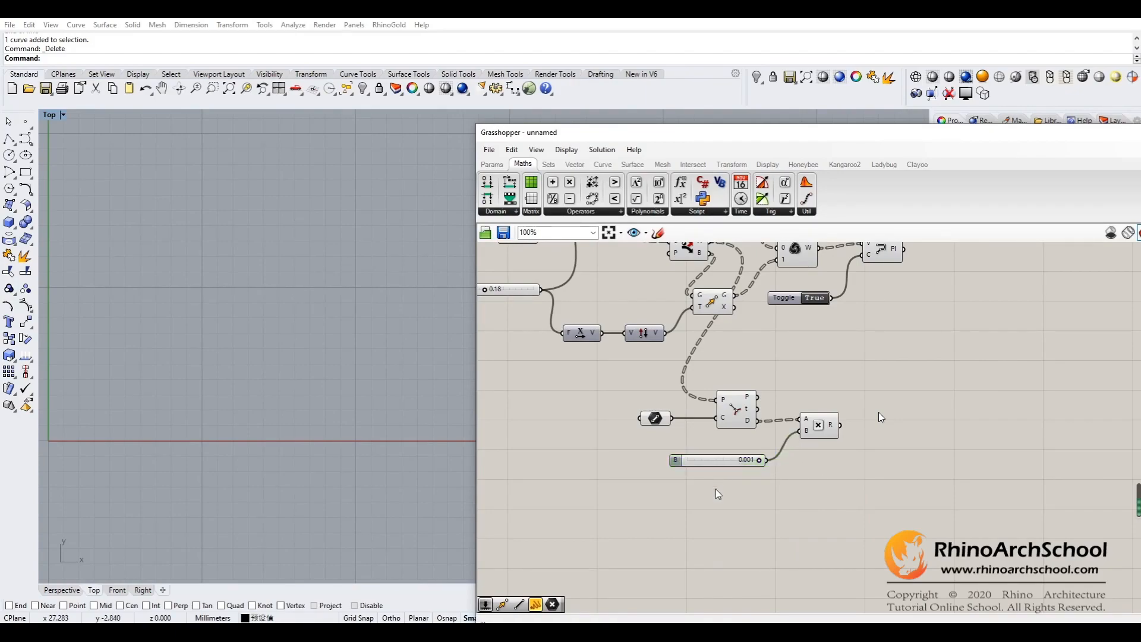
- Create a second number slider with the value 0.089 below the 0.001 slider
{"action": "double_click", "coordinate": [715, 488]}
{"action": "type", "text": "0"}
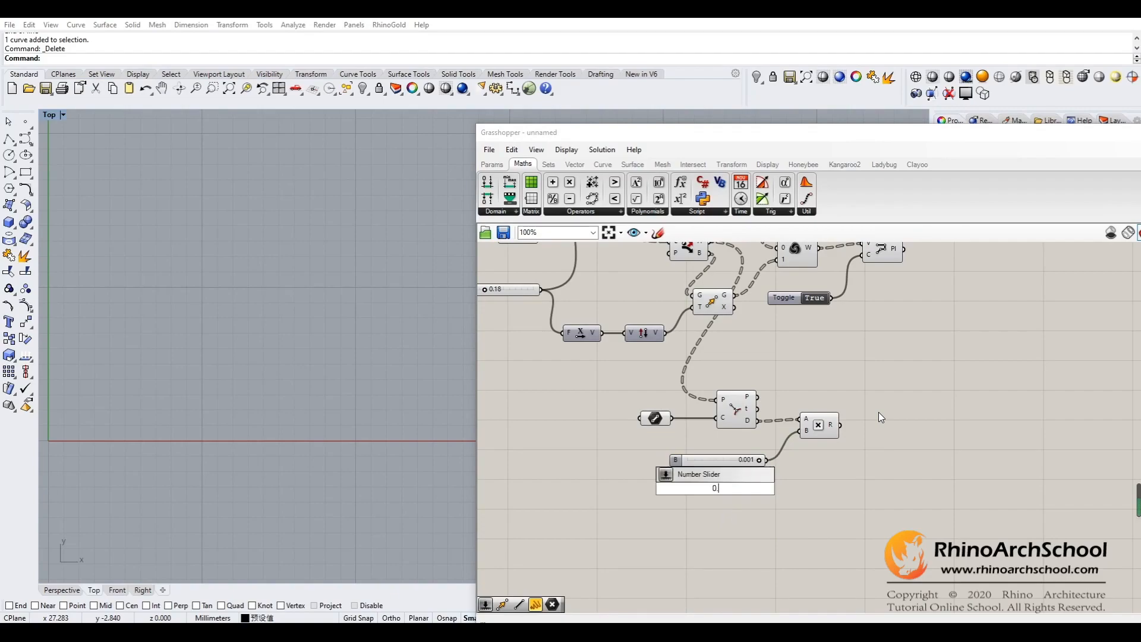
{"action": "type", "text": ".089"}
{"action": "key", "text": "Return"}
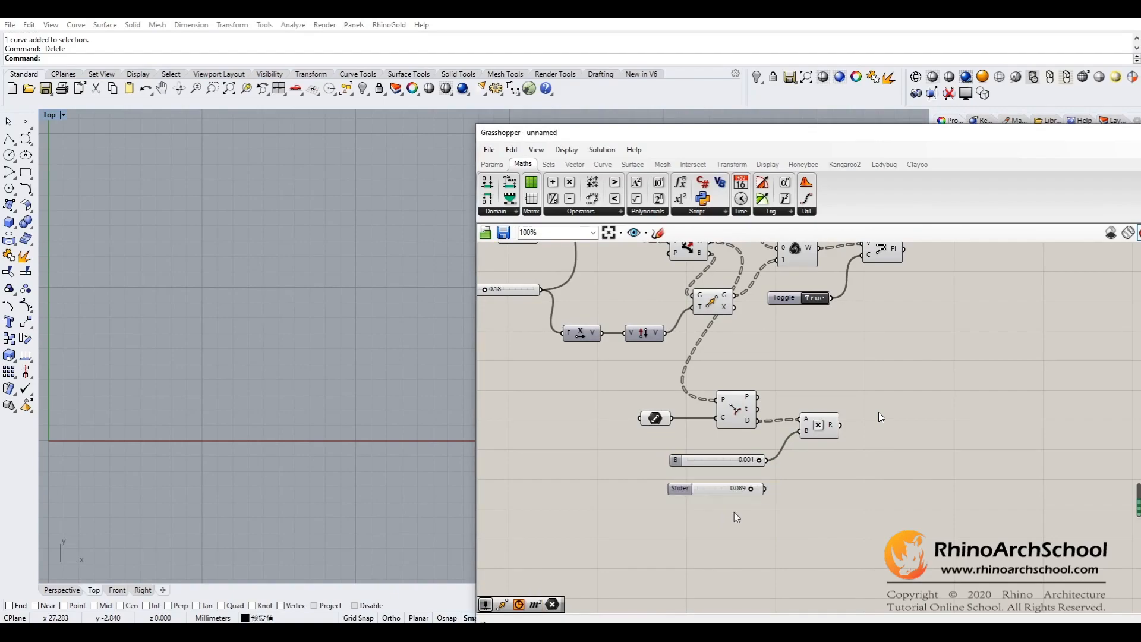
- Replace the 0.001 slider with the 0.089 slider by deleting the former and connecting the latter to the Multiplication component's B input
{"action": "left_click", "coordinate": [698, 461]}
{"action": "key", "text": "Delete"}
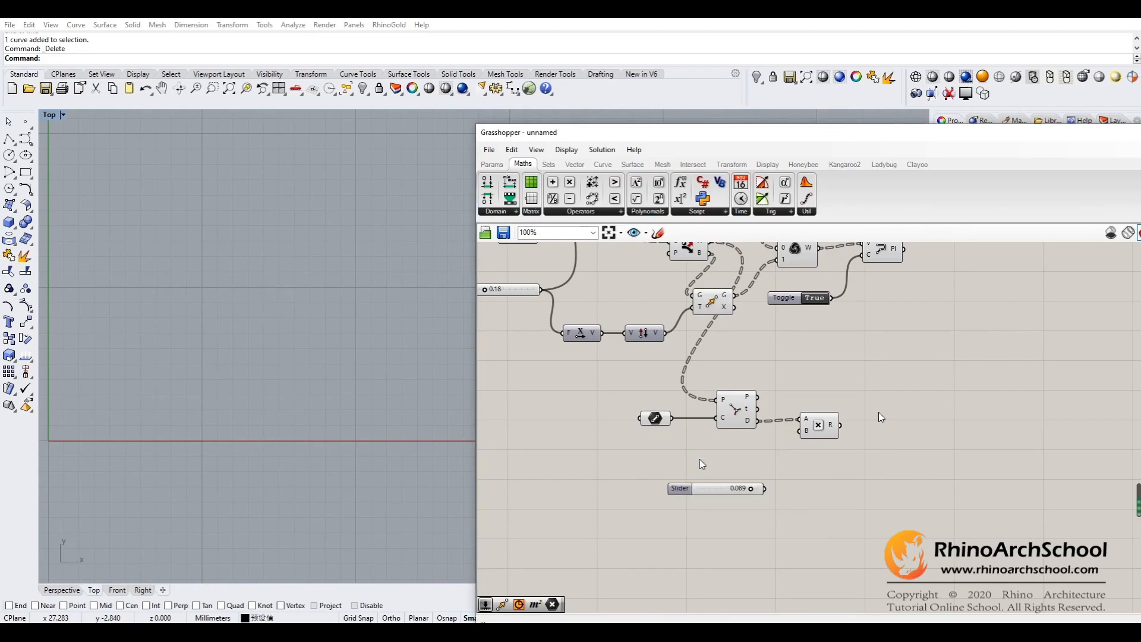
{"action": "left_click_drag", "start_coordinate": [724, 490], "coordinate": [713, 461]}
{"action": "left_click_drag", "start_coordinate": [794, 432], "coordinate": [799, 431]}
{"action": "right_click_drag", "start_coordinate": [851, 450], "coordinate": [771, 517]}
{"action": "left_click", "coordinate": [739, 493]}
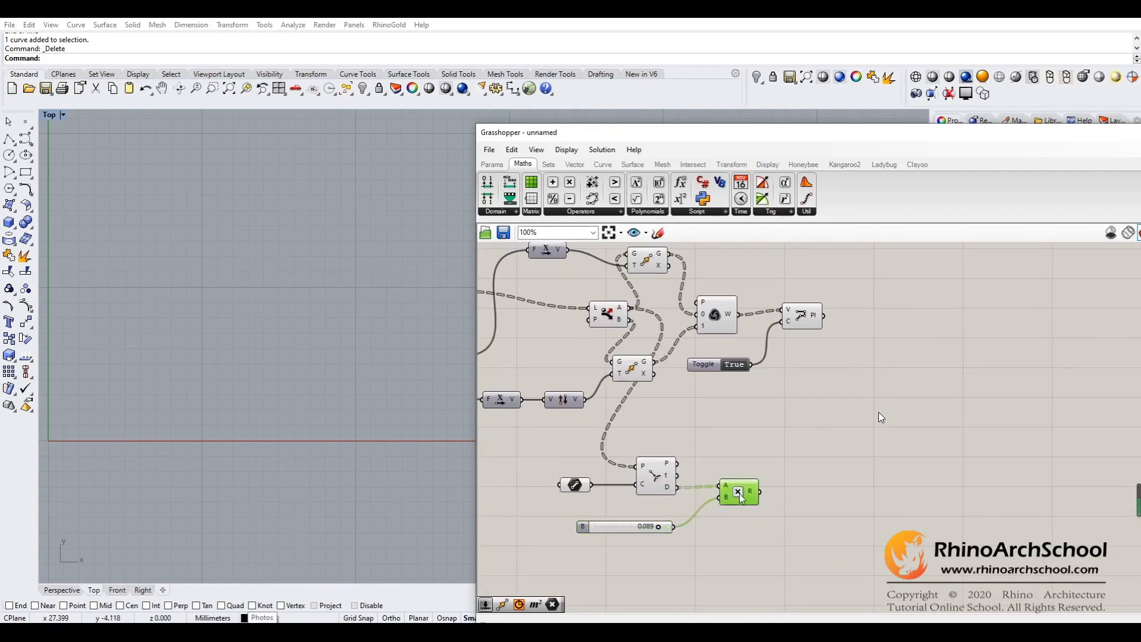
- Connect the Multiplication result to the F inputs of both Unit X components in place of the 0.18 slider
{"action": "right_click_drag", "start_coordinate": [754, 448], "coordinate": [807, 434]}
{"action": "left_click_drag", "start_coordinate": [858, 435], "coordinate": [555, 562]}
{"action": "right_click_drag", "start_coordinate": [636, 573], "coordinate": [782, 519]}
{"action": "right_click_drag", "start_coordinate": [854, 425], "coordinate": [636, 439]}
{"action": "right_click", "coordinate": [775, 370]}
{"action": "left_click", "coordinate": [830, 347]}
{"action": "right_click_drag", "start_coordinate": [837, 340], "coordinate": [829, 430]}
{"action": "left_click_drag", "start_coordinate": [733, 530], "coordinate": [721, 273]}
{"action": "left_click_drag", "start_coordinate": [736, 529], "coordinate": [700, 428]}
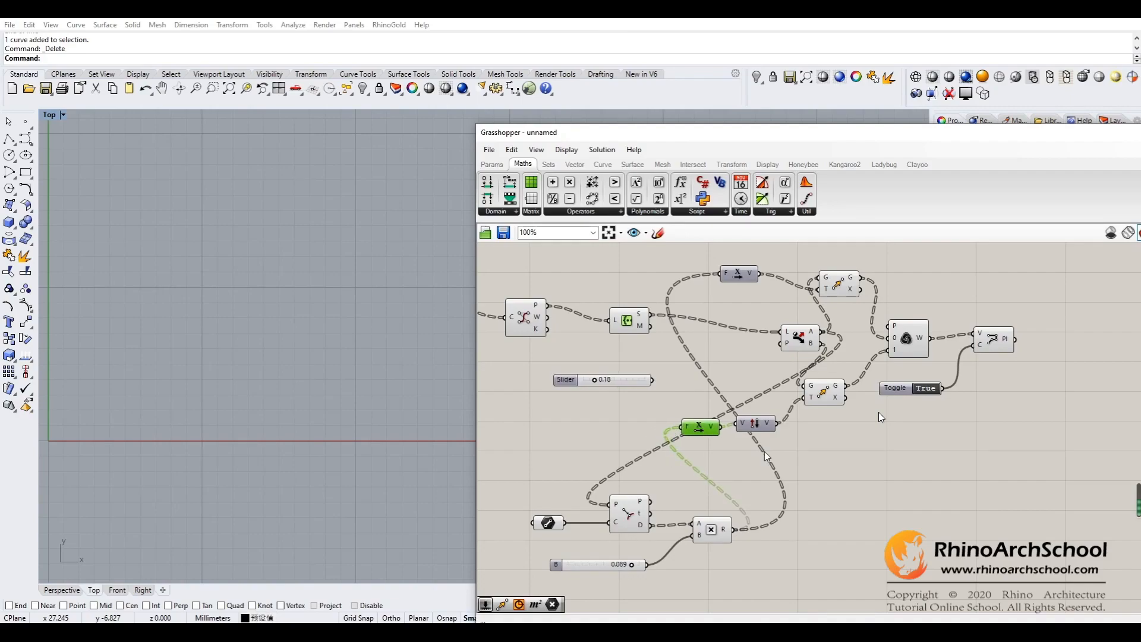
- Select the PolyLine component and examine its preview in the Top viewport
{"action": "left_click", "coordinate": [824, 479]}
{"action": "left_click", "coordinate": [994, 340]}
{"action": "right_click_drag", "start_coordinate": [321, 329], "coordinate": [333, 372]}
{"action": "right_click_drag", "start_coordinate": [827, 489], "coordinate": [878, 466]}
{"action": "left_click", "coordinate": [784, 426]}
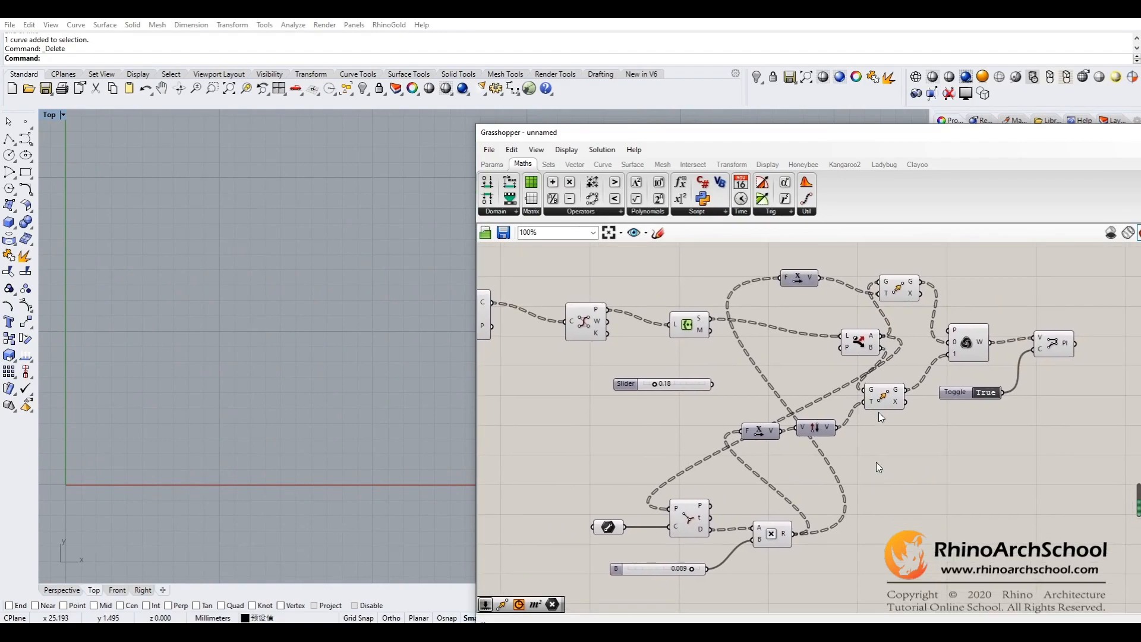
- Disconnect the Multiplication result from the F inputs of both Unit X components
{"action": "right_click", "coordinate": [743, 432]}
{"action": "mouse_move", "coordinate": [832, 431]}
{"action": "left_click", "coordinate": [919, 438]}
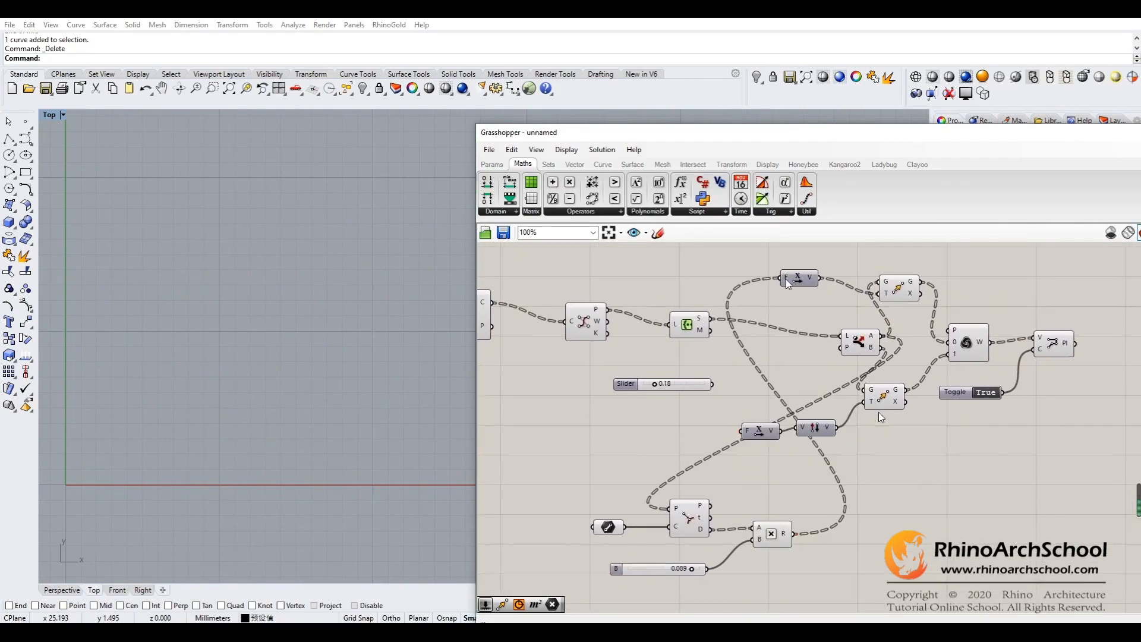
{"action": "right_click", "coordinate": [788, 281]}
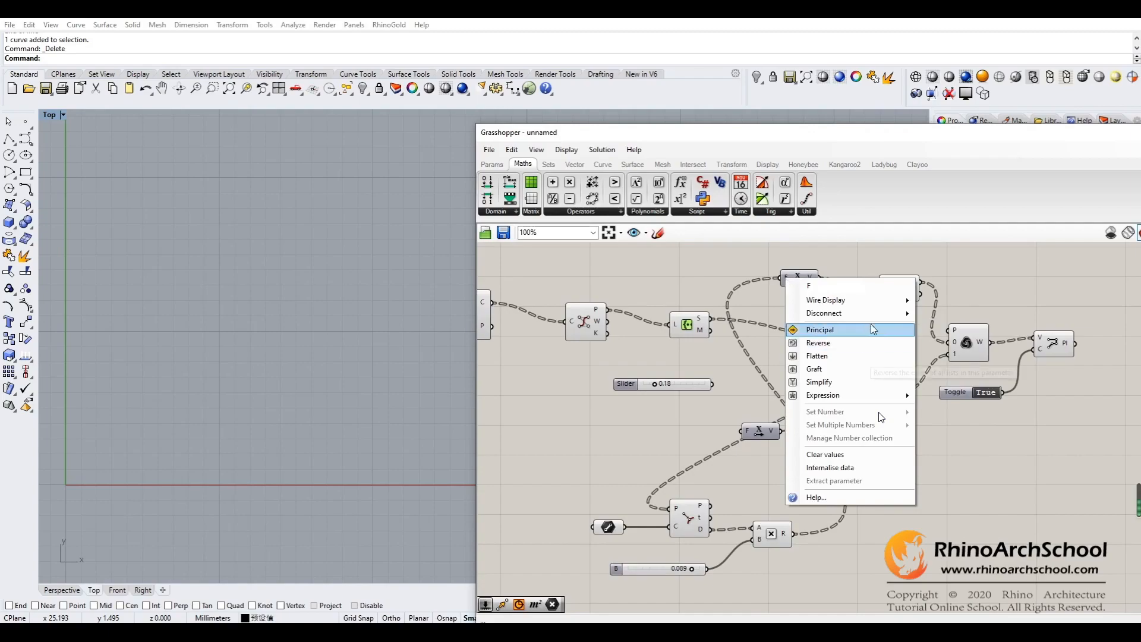
{"action": "mouse_move", "coordinate": [891, 313]}
{"action": "left_click", "coordinate": [936, 316]}
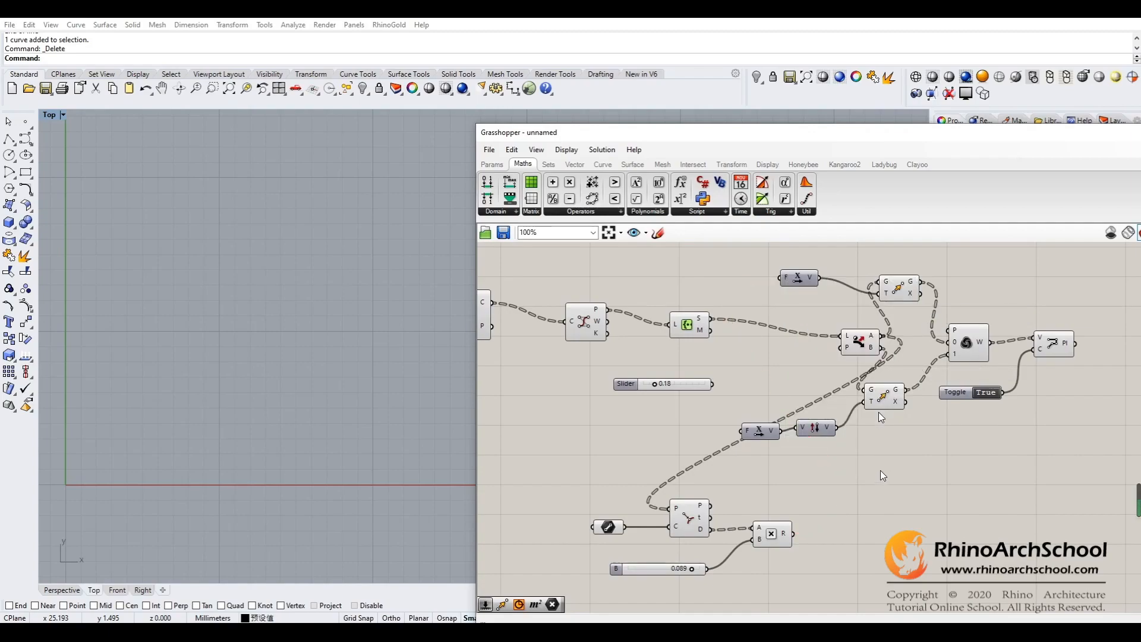
- Select the hexagonal grid component and examine the hexagon edges up close in the Top viewport
{"action": "right_click_drag", "start_coordinate": [624, 418], "coordinate": [844, 452]}
{"action": "left_click", "coordinate": [685, 343]}
{"action": "right_click_drag", "start_coordinate": [258, 303], "coordinate": [312, 306]}
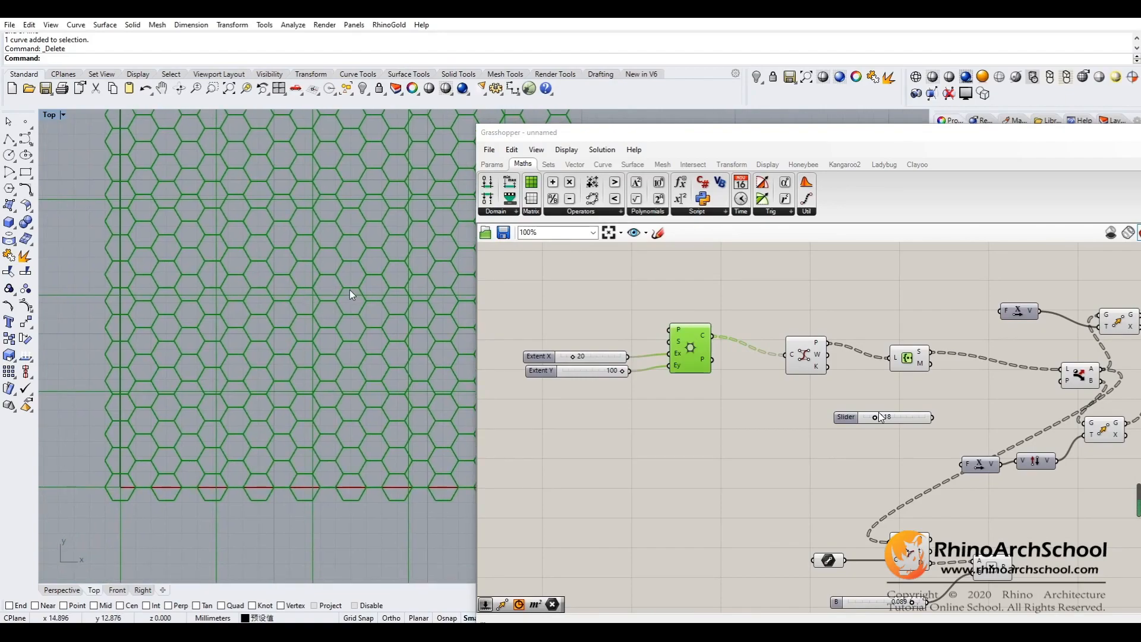
{"action": "scroll", "coordinate": [349, 290], "scroll_direction": "up", "scroll_amount": 5}
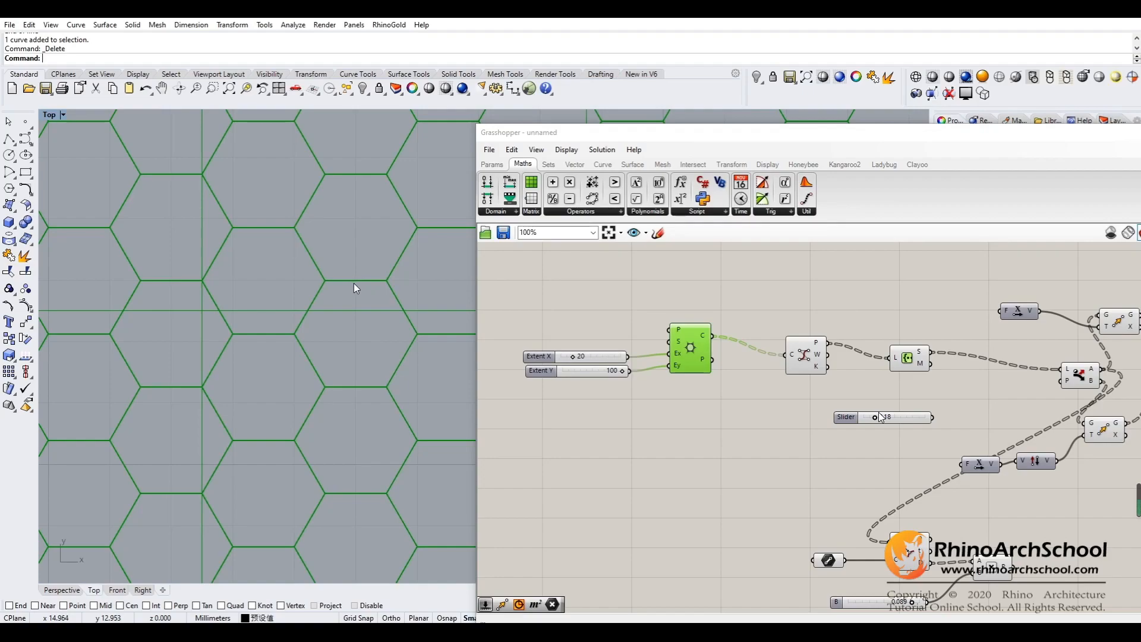
- Add a Minimum component below the Multiplication component
{"action": "right_click_drag", "start_coordinate": [701, 476], "coordinate": [520, 365]}
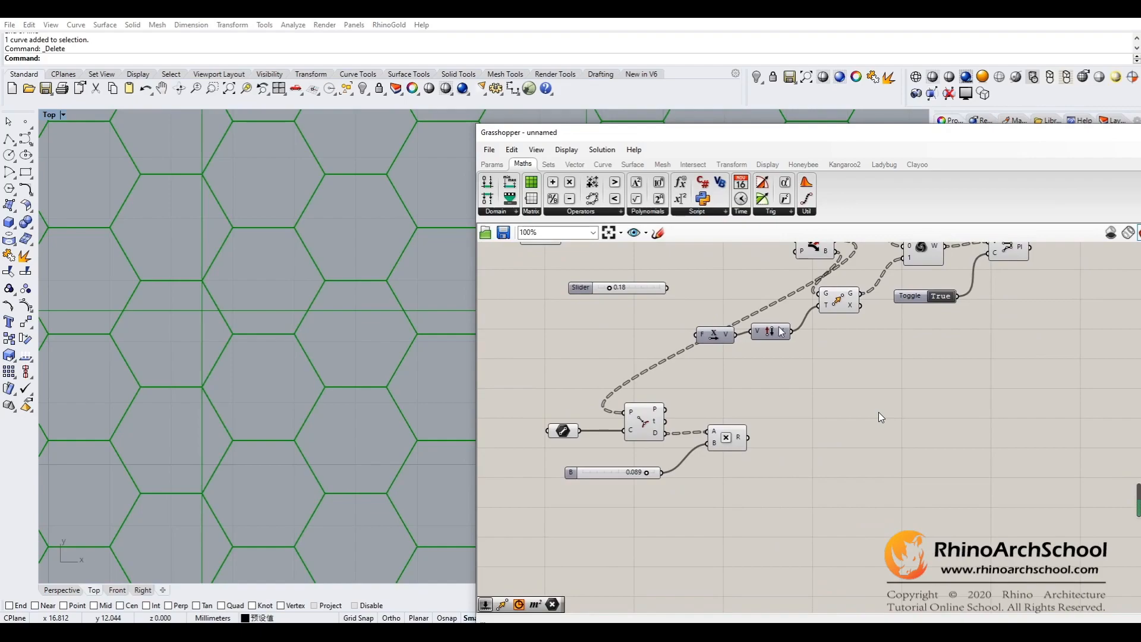
{"action": "left_click", "coordinate": [548, 164]}
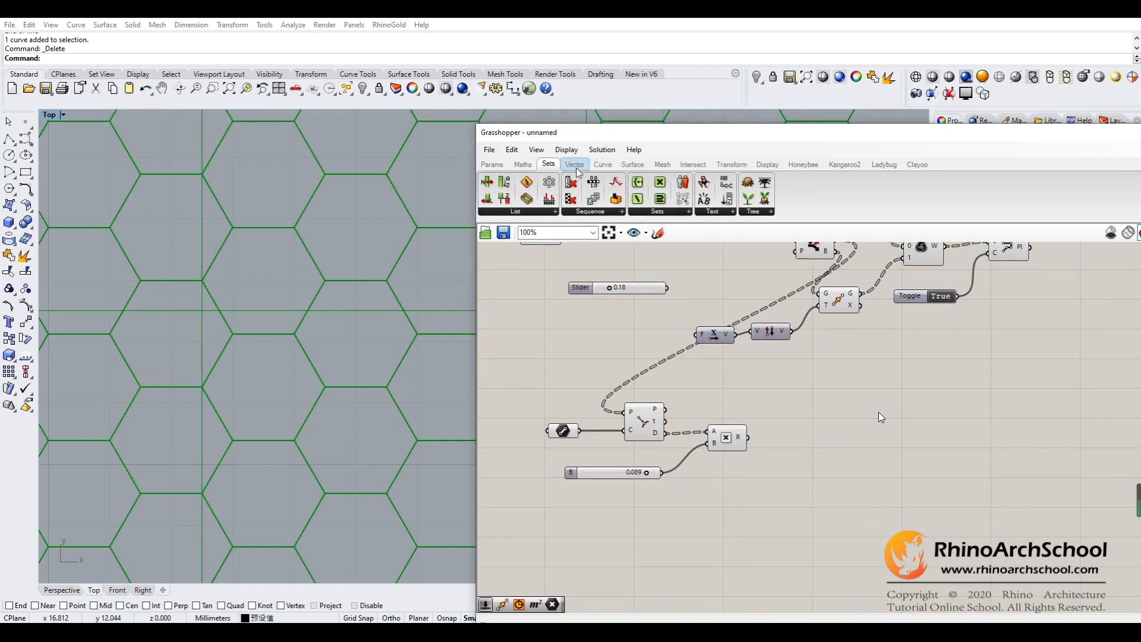
{"action": "right_click_drag", "start_coordinate": [763, 503], "coordinate": [732, 480]}
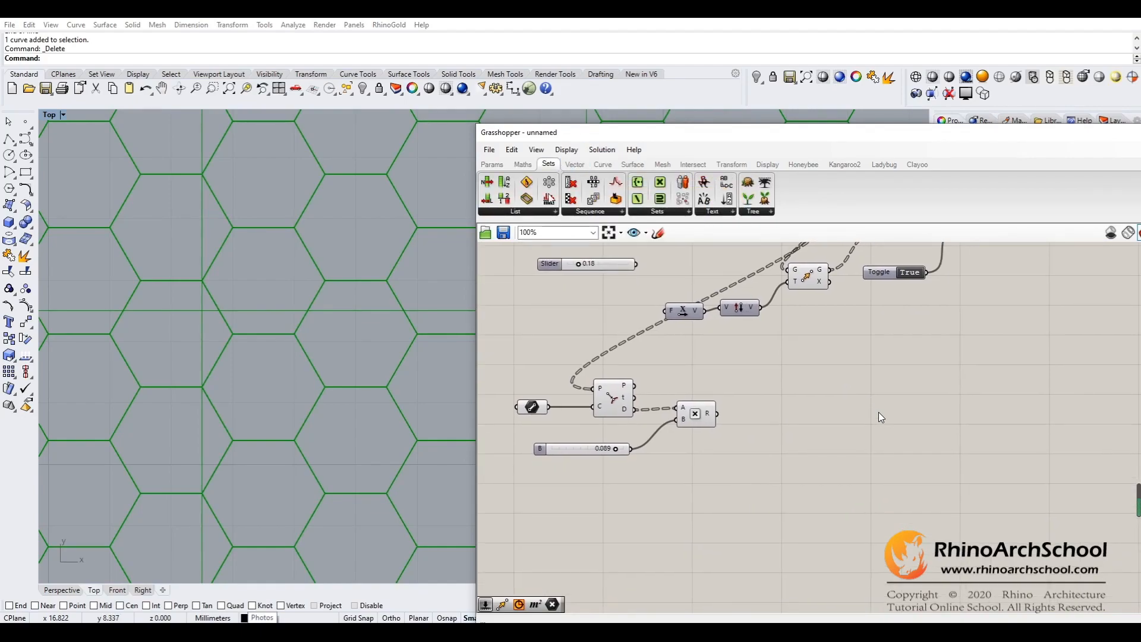
{"action": "left_click", "coordinate": [523, 164]}
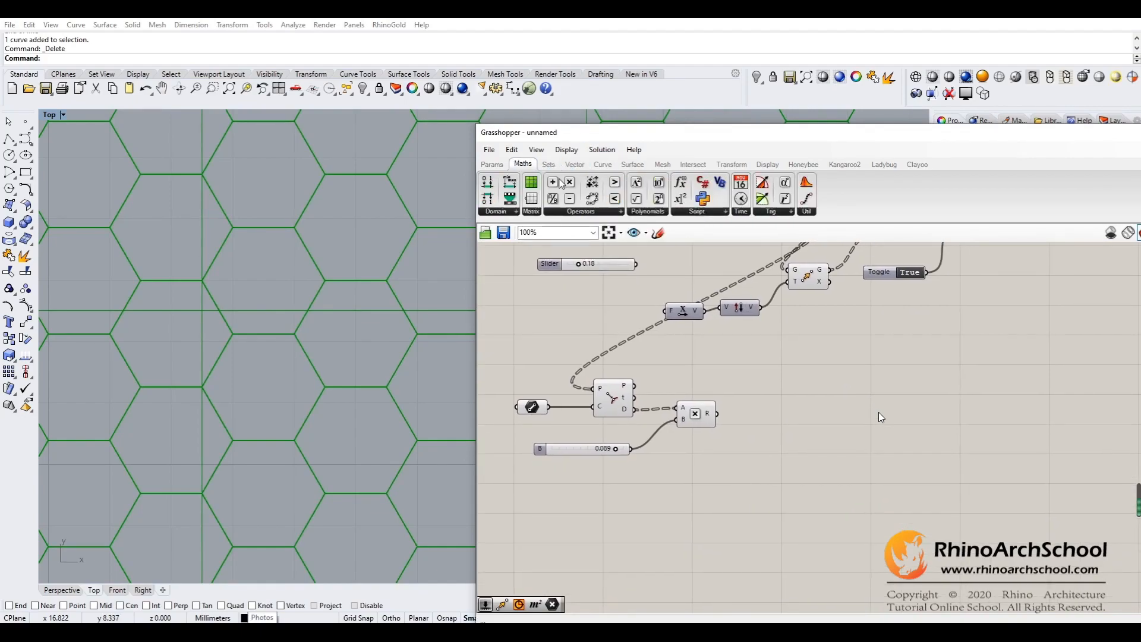
{"action": "left_click", "coordinate": [701, 212]}
{"action": "left_click", "coordinate": [657, 213]}
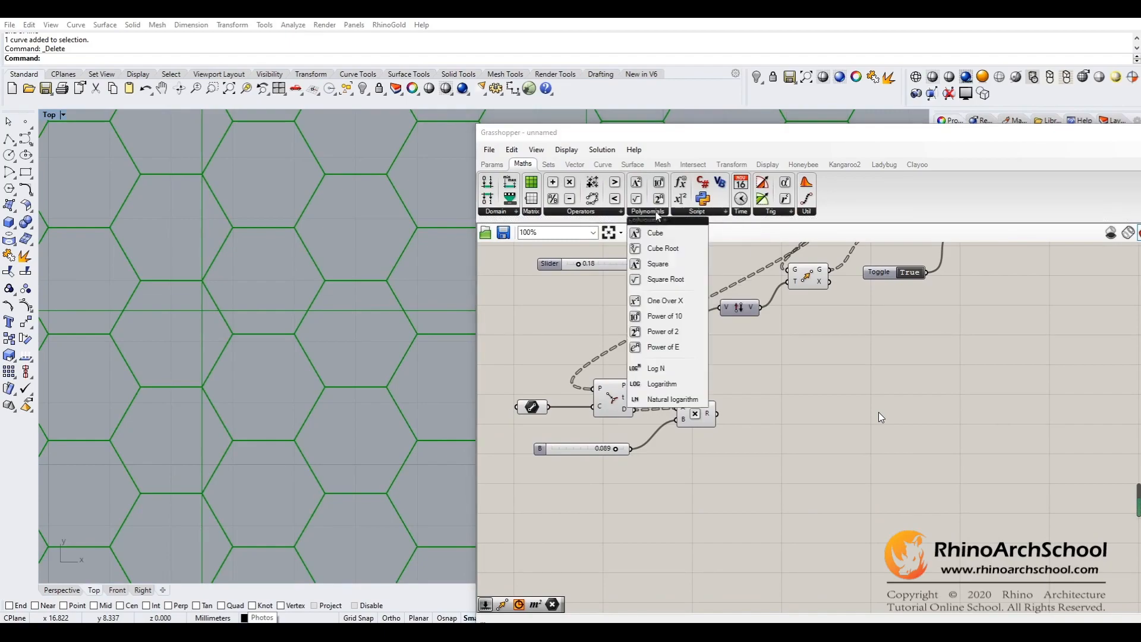
{"action": "left_click", "coordinate": [806, 212]}
{"action": "left_click", "coordinate": [827, 285]}
{"action": "left_click", "coordinate": [777, 492]}
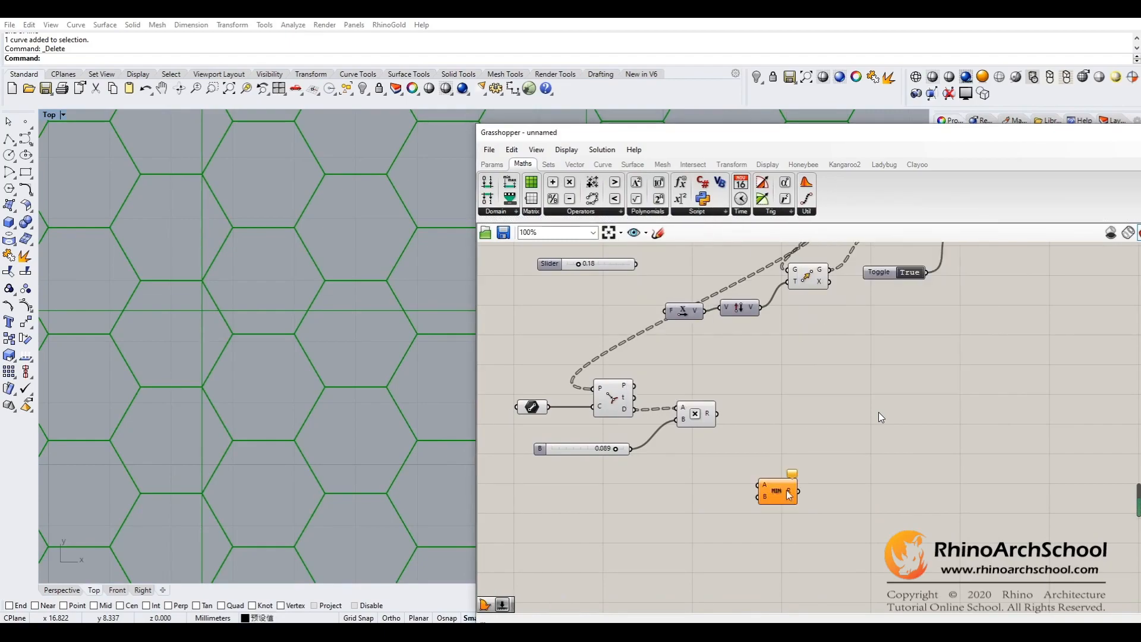
{"action": "right_click_drag", "start_coordinate": [848, 439], "coordinate": [861, 389]}
{"action": "left_click_drag", "start_coordinate": [790, 455], "coordinate": [786, 445]}
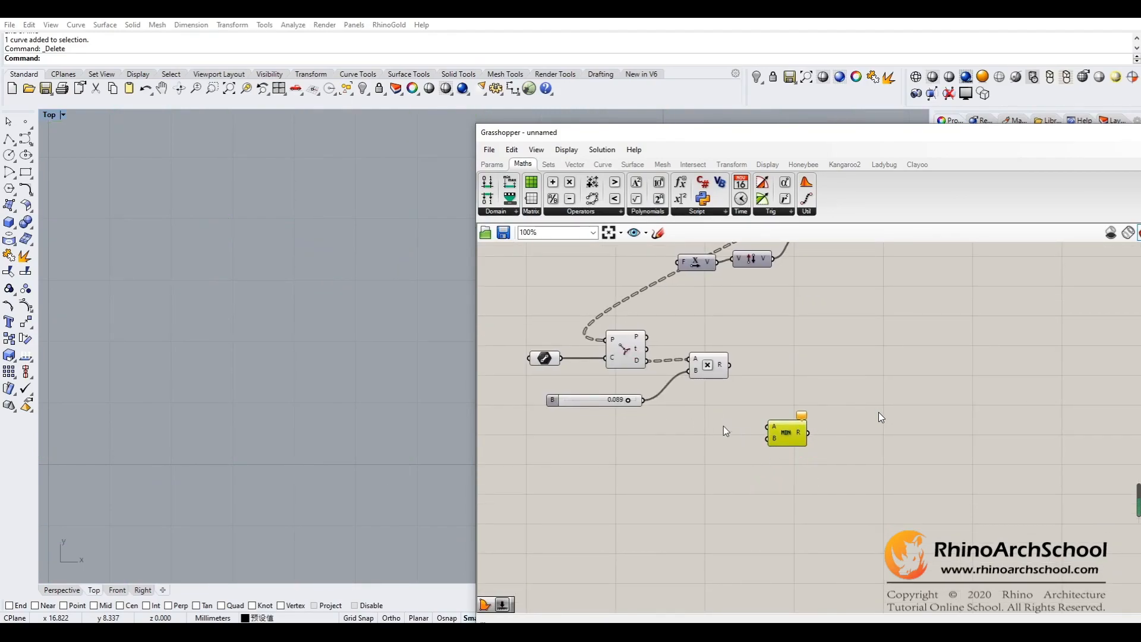
- Create a 0.5 number slider for Minimum's B input and connect the Multiplication result to its A input
{"action": "double_click", "coordinate": [694, 458]}
{"action": "type", "text": "0."}
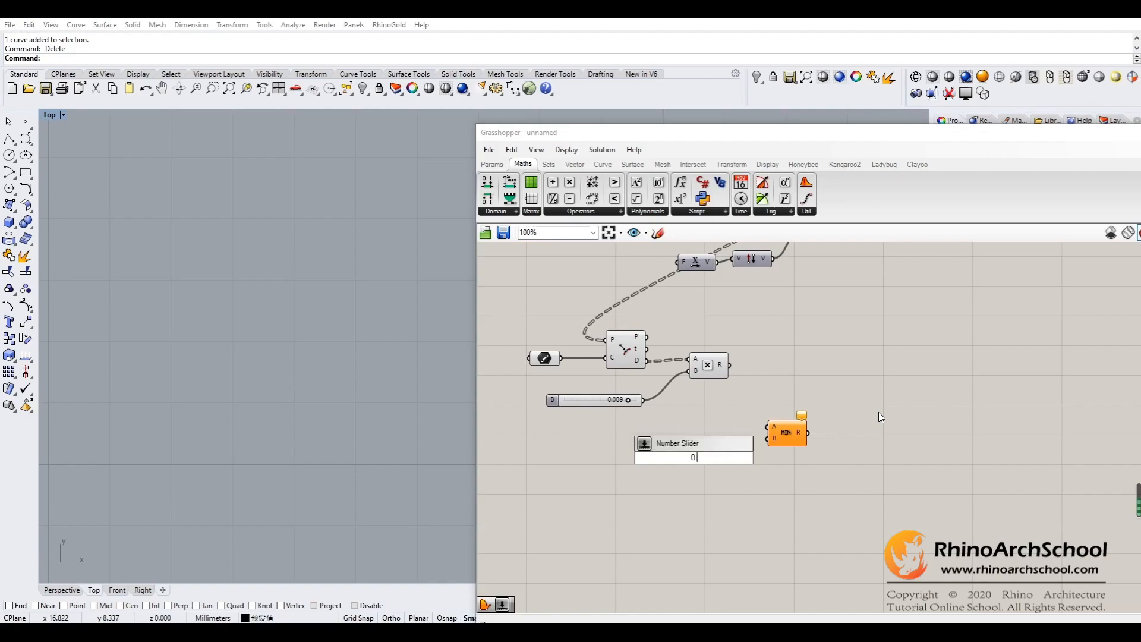
{"action": "type", "text": "5"}
{"action": "key", "text": "Return"}
{"action": "left_click_drag", "start_coordinate": [719, 460], "coordinate": [767, 439]}
{"action": "left_click_drag", "start_coordinate": [731, 364], "coordinate": [767, 426]}
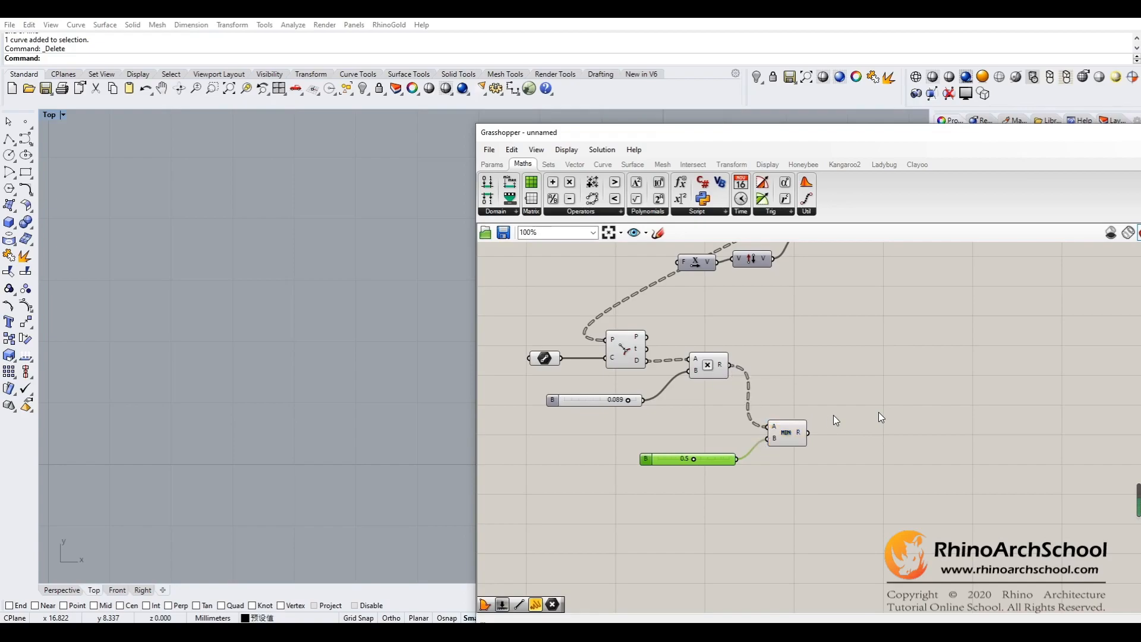
- Group the two Unit X components and the Negative component closely below the lower Move component
{"action": "right_click_drag", "start_coordinate": [829, 388], "coordinate": [814, 513]}
{"action": "right_click_drag", "start_coordinate": [714, 398], "coordinate": [728, 406]}
{"action": "left_click_drag", "start_coordinate": [710, 402], "coordinate": [760, 449]}
{"action": "left_click_drag", "start_coordinate": [759, 393], "coordinate": [805, 402]}
{"action": "left_click_drag", "start_coordinate": [732, 250], "coordinate": [732, 402]}
- Connect the Minimum component's result to the F inputs of both Unit X components
{"action": "left_click_drag", "start_coordinate": [805, 566], "coordinate": [710, 396]}
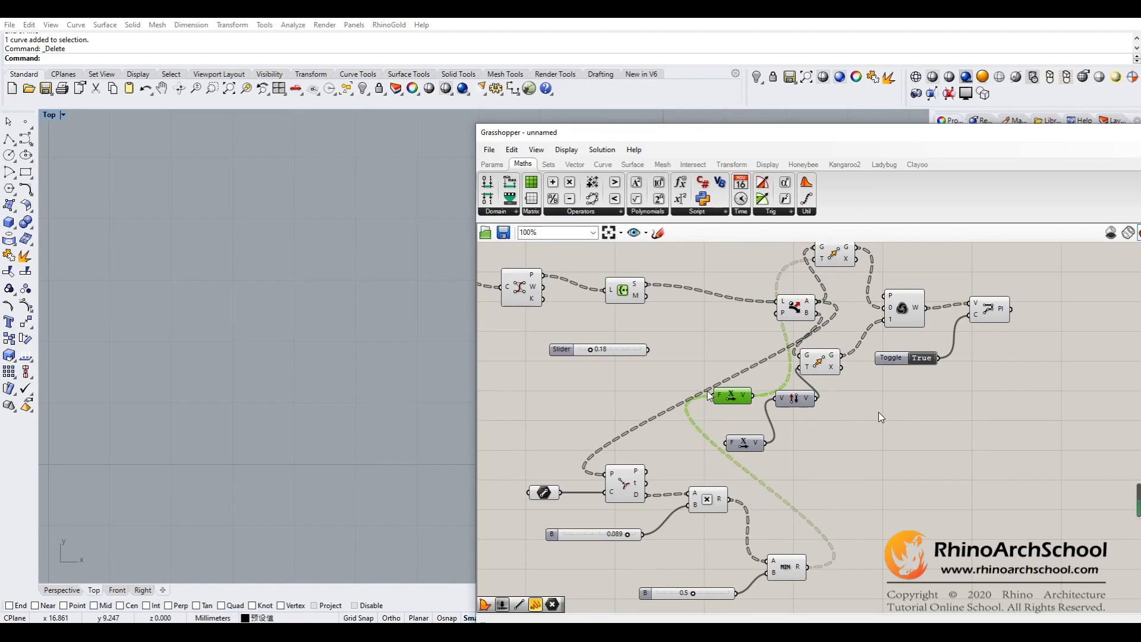
{"action": "right_click_drag", "start_coordinate": [818, 476], "coordinate": [819, 467]}
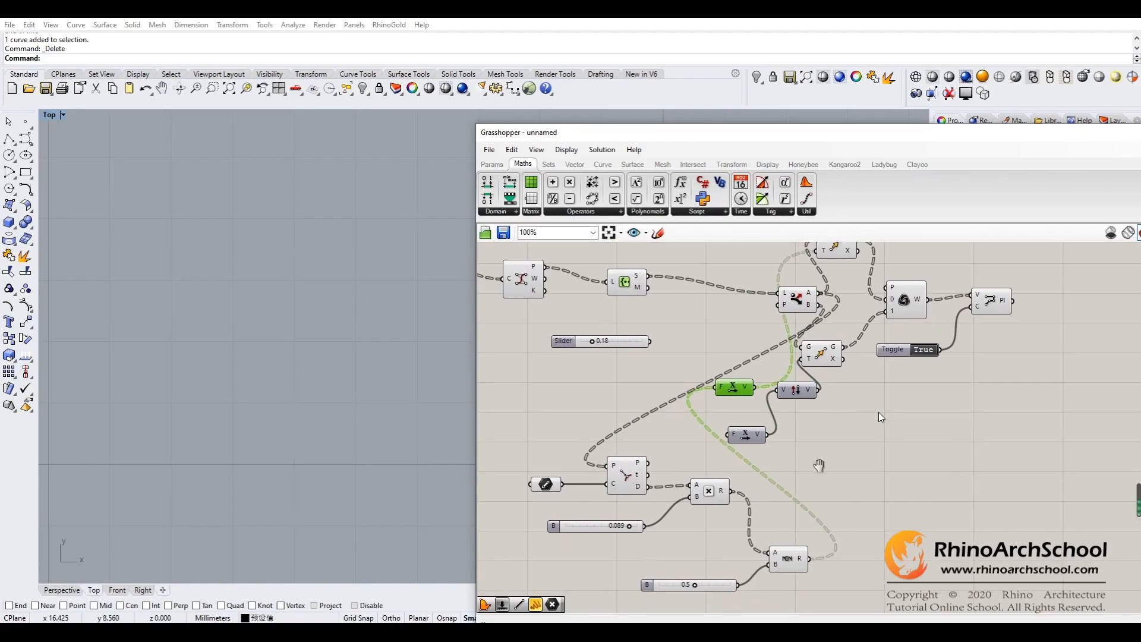
{"action": "left_click_drag", "start_coordinate": [829, 527], "coordinate": [728, 435]}
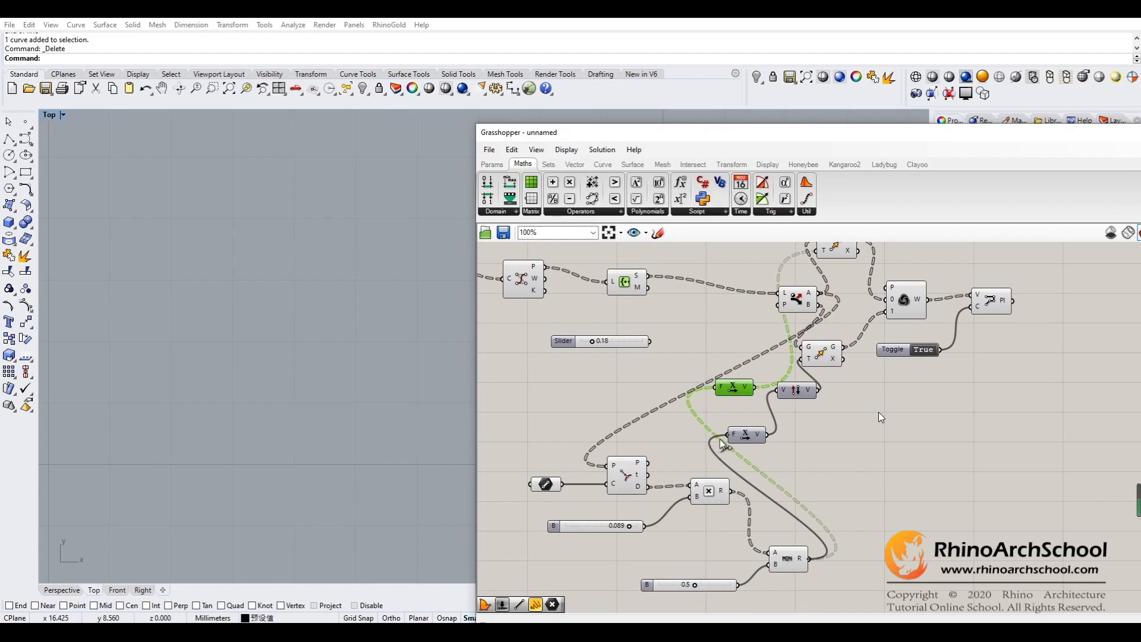
- Preview the PolyLine component and examine how the cells and their edges meet near the grid's base
{"action": "right_click_drag", "start_coordinate": [897, 436], "coordinate": [896, 438]}
{"action": "left_click", "coordinate": [987, 310]}
{"action": "right_click_drag", "start_coordinate": [422, 299], "coordinate": [405, 343]}
{"action": "scroll", "coordinate": [261, 470], "scroll_direction": "down", "scroll_amount": 5}
{"action": "scroll", "coordinate": [295, 445], "scroll_direction": "up", "scroll_amount": 10}
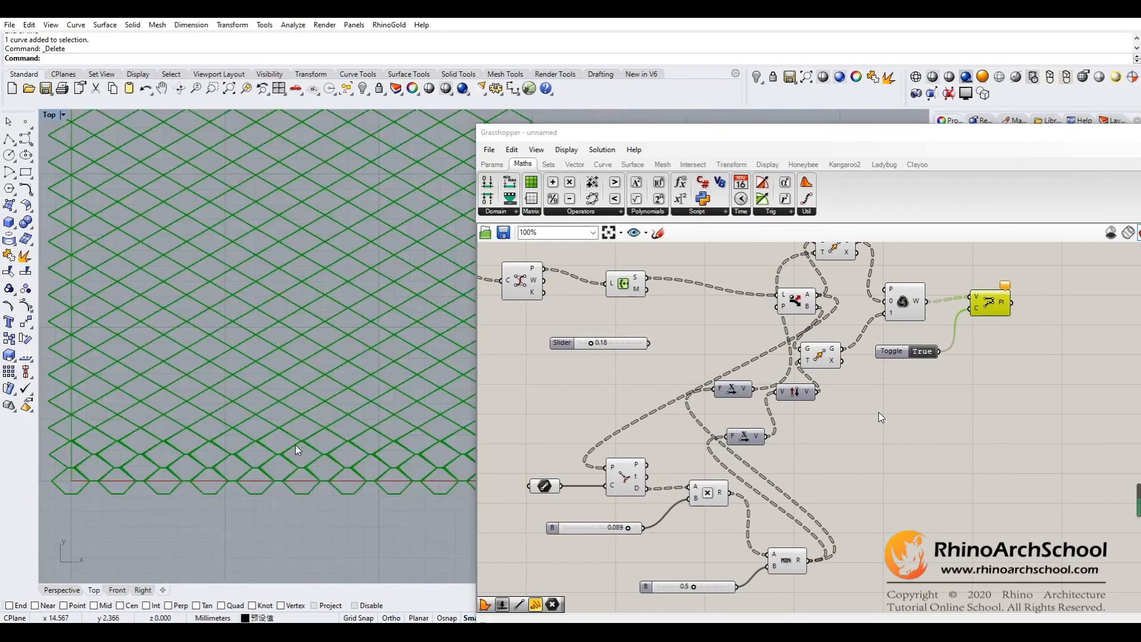
{"action": "right_click_drag", "start_coordinate": [278, 489], "coordinate": [313, 452]}
{"action": "right_click_drag", "start_coordinate": [309, 376], "coordinate": [491, 413]}
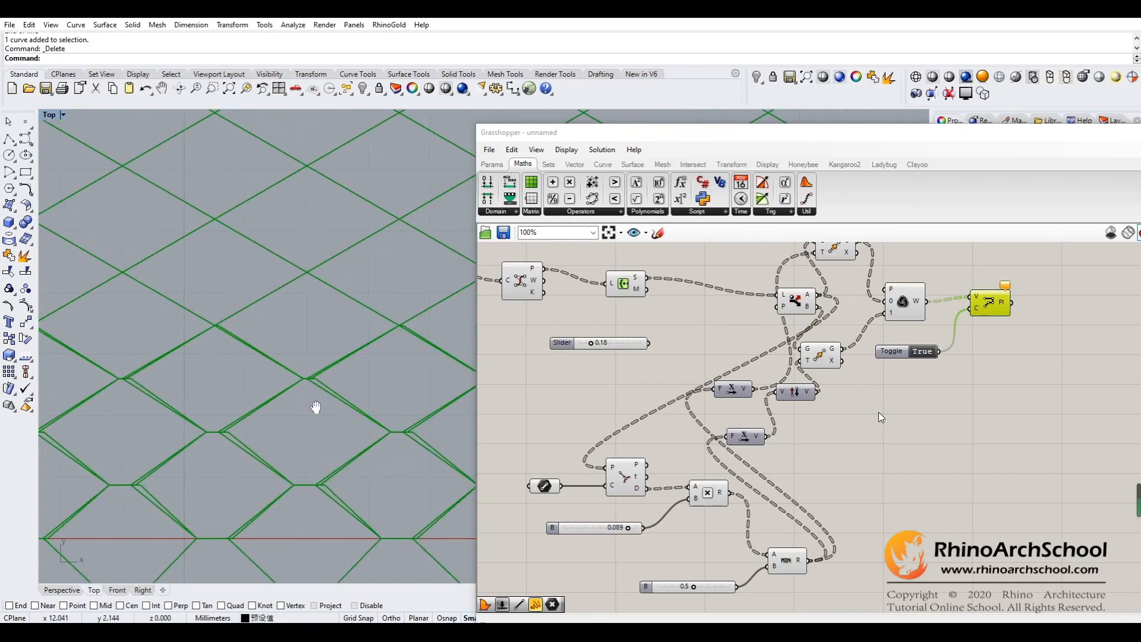
{"action": "right_click_drag", "start_coordinate": [309, 401], "coordinate": [333, 392]}
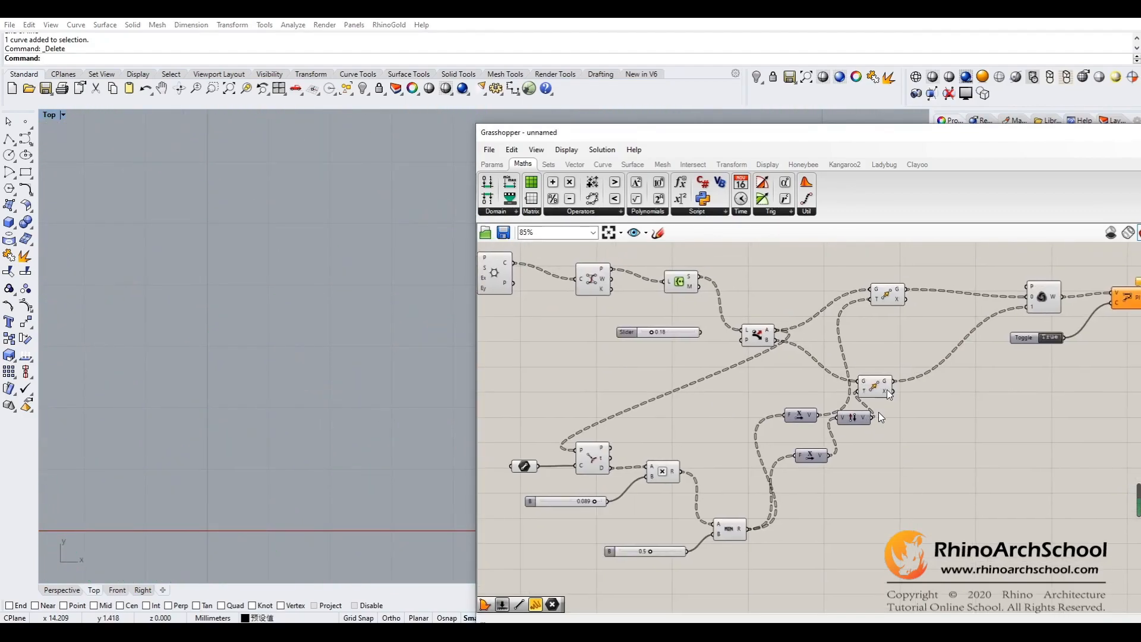
- Spread out the Dispatch, Move, Weave and PolyLine components, and inspect the PolyLine preview and the Dispatch outputs
{"action": "right_click_drag", "start_coordinate": [927, 368], "coordinate": [873, 372]}
{"action": "left_click", "coordinate": [1053, 302]}
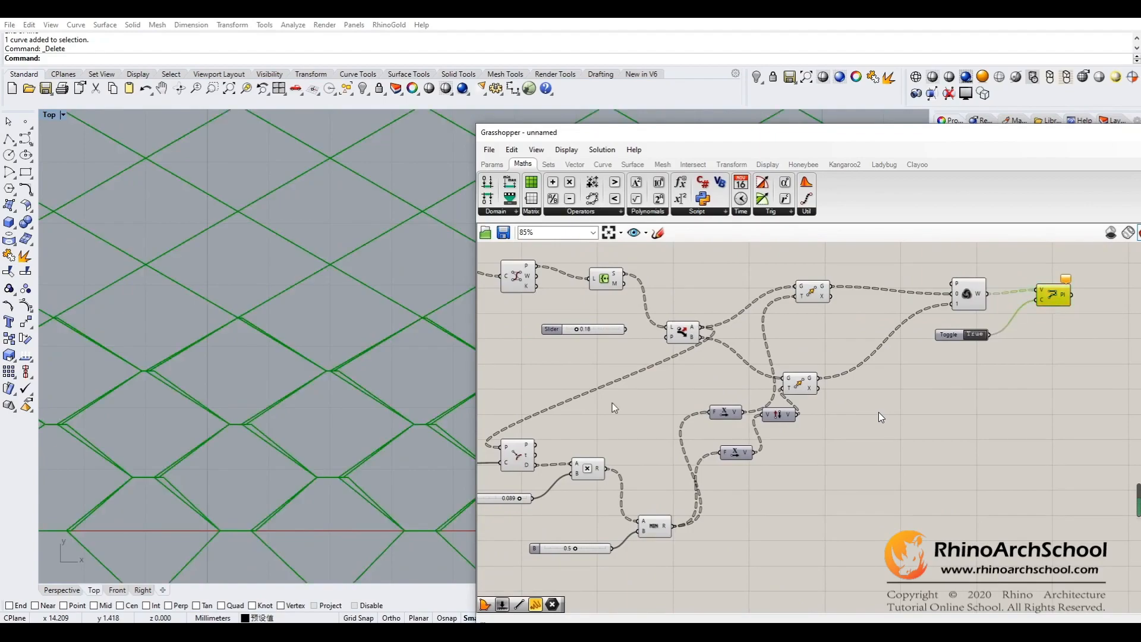
{"action": "right_click_drag", "start_coordinate": [359, 464], "coordinate": [379, 420]}
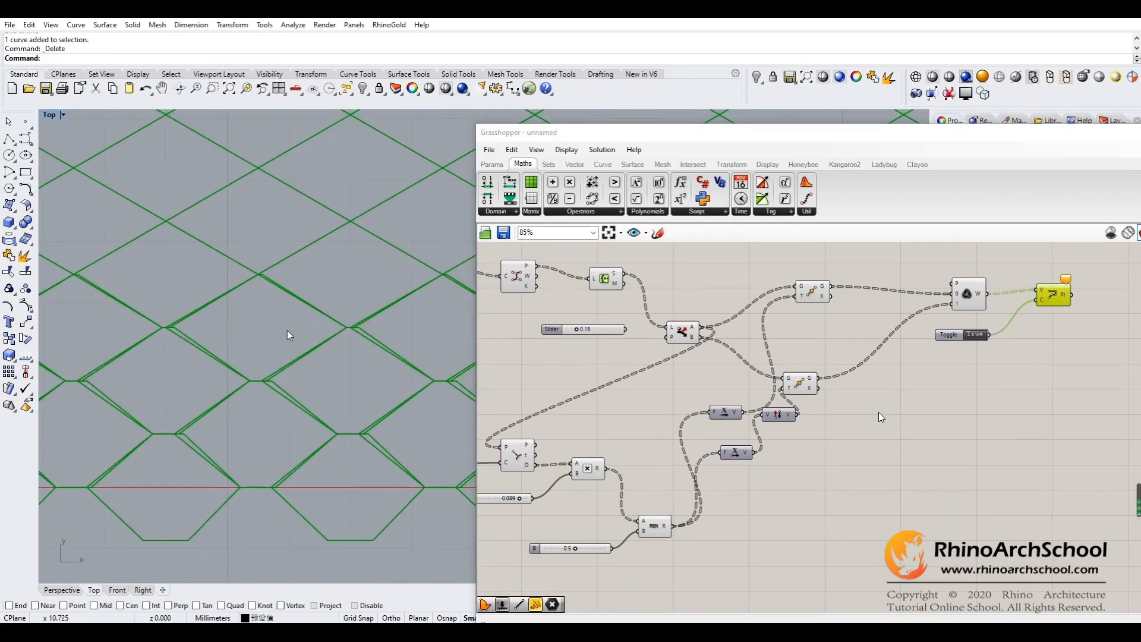
{"action": "right_click_drag", "start_coordinate": [662, 398], "coordinate": [734, 392]}
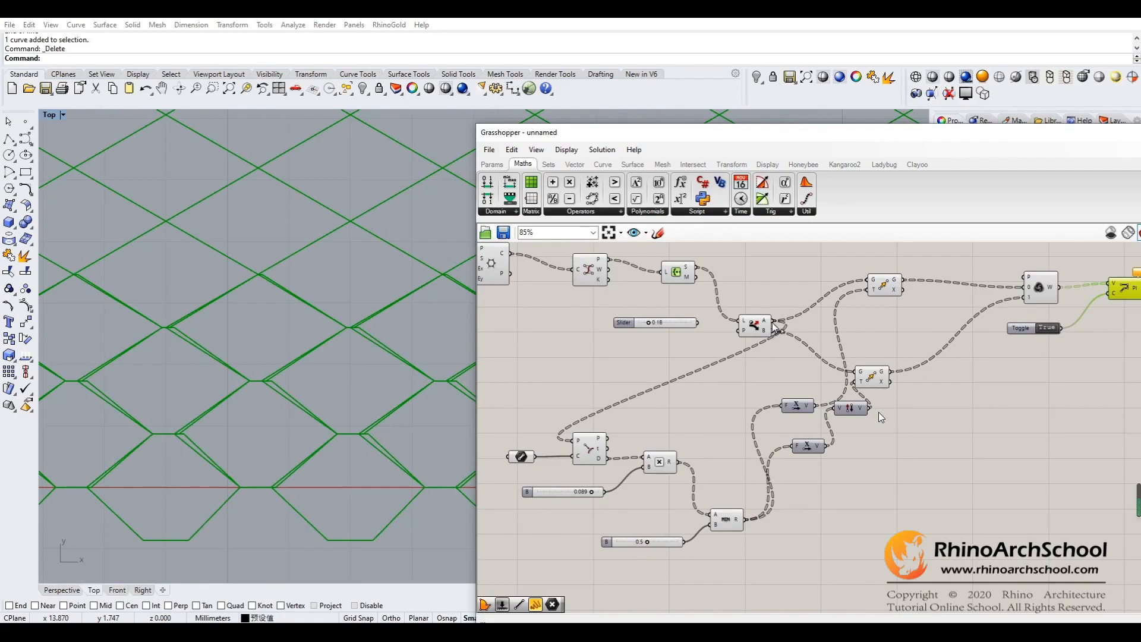
{"action": "mouse_move", "coordinate": [765, 323]}
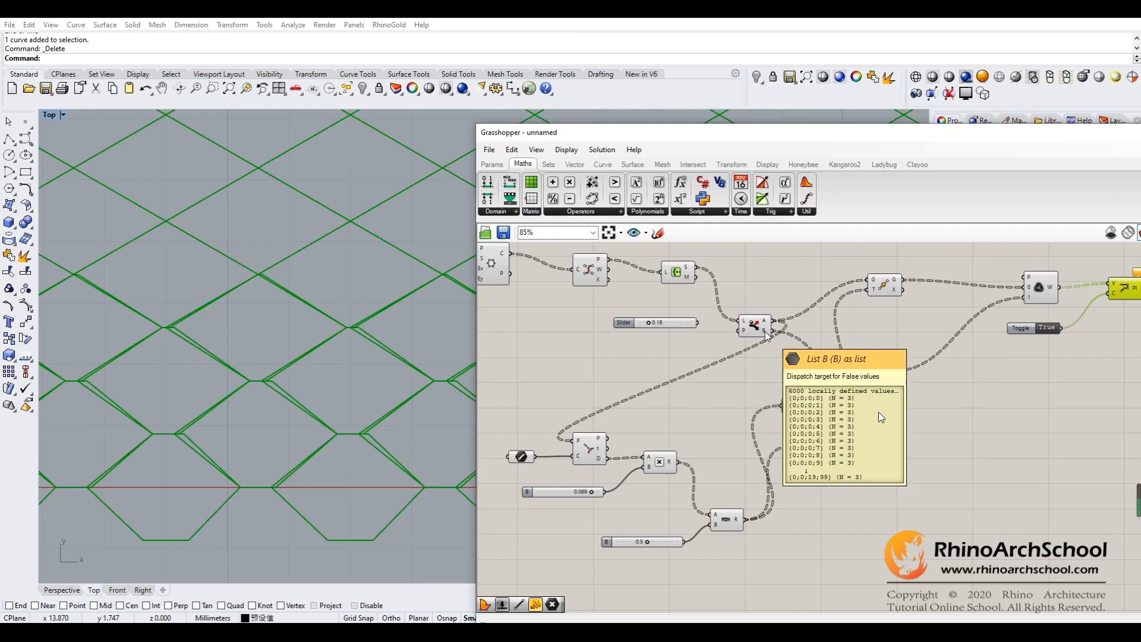
- Duplicate the Line, Curve Closest Point, Multiplication and Minimum components with both sliders, placing the copy below the original
{"action": "left_click", "coordinate": [819, 497]}
{"action": "right_click_drag", "start_coordinate": [818, 498], "coordinate": [899, 420]}
{"action": "mouse_move", "coordinate": [564, 508]}
{"action": "left_mouse_down"}
{"action": "mouse_move", "coordinate": [817, 361]}
{"action": "mouse_move", "coordinate": [676, 468]}
{"action": "mouse_move", "coordinate": [560, 523]}
{"action": "left_mouse_up"}
{"action": "left_click", "coordinate": [816, 365]}
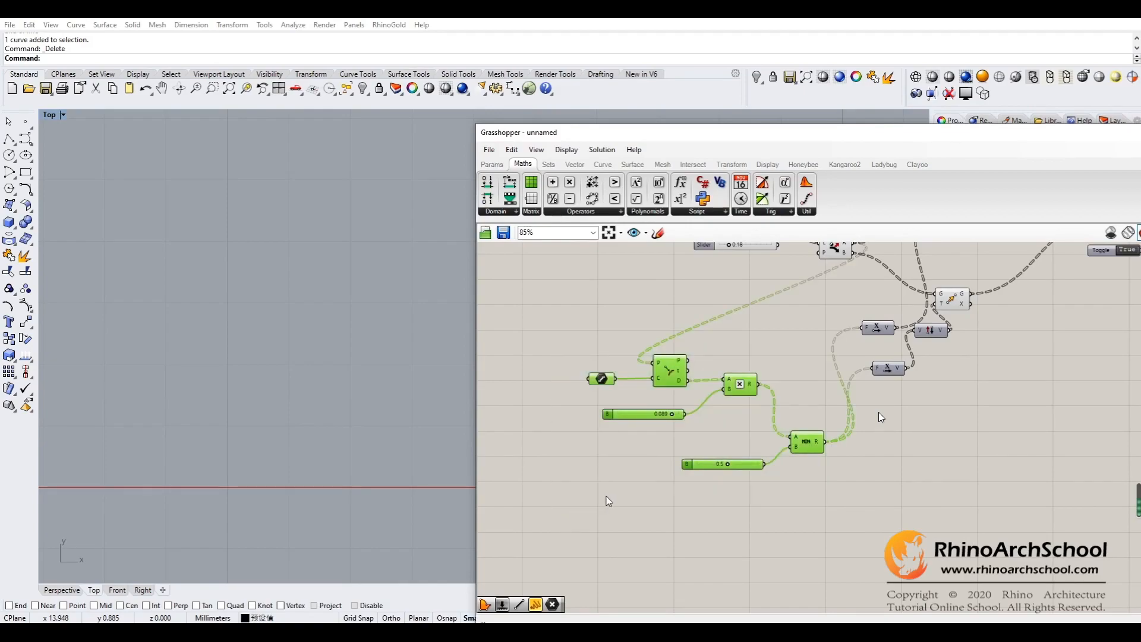
{"action": "key", "text": "ctrl+c"}
{"action": "key", "text": "ctrl+v"}
{"action": "left_click_drag", "start_coordinate": [685, 387], "coordinate": [741, 536]}
- Connect Dispatch output B to the P input of the copied Curve Closest Point component
{"action": "right_click_drag", "start_coordinate": [891, 442], "coordinate": [897, 442]}
{"action": "left_click_drag", "start_coordinate": [857, 255], "coordinate": [720, 521]}
{"action": "right_click_drag", "start_coordinate": [897, 471], "coordinate": [805, 456]}
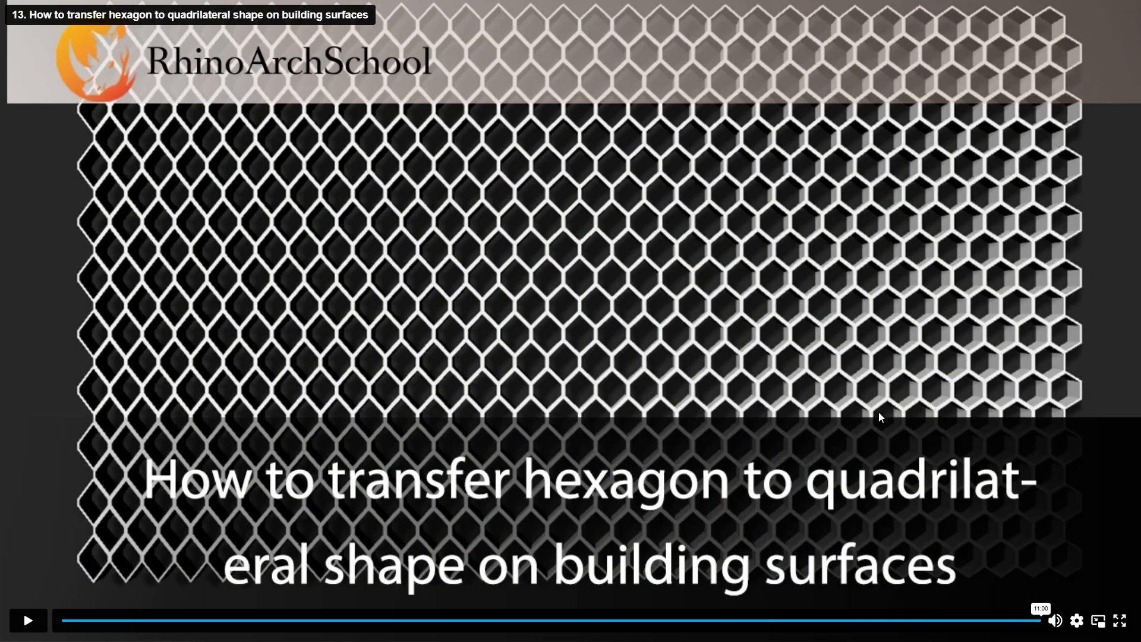